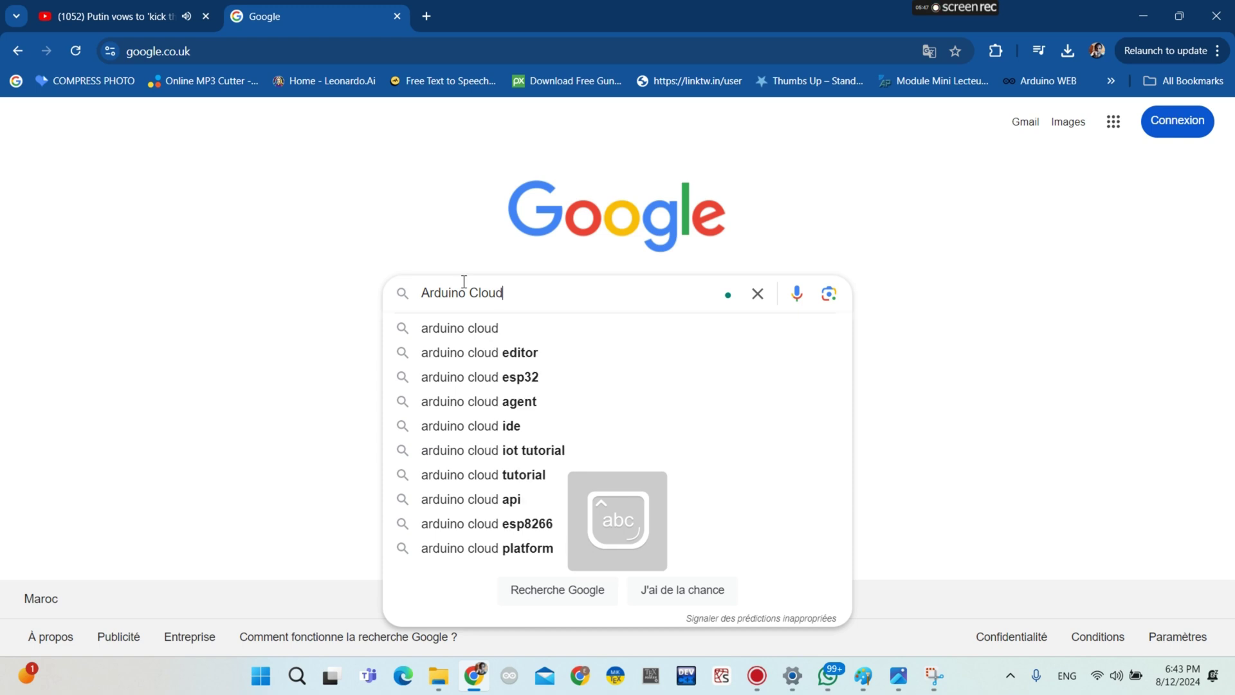
# Search Google for Arduino Cloud, and enter the Arduino Cloud app through its official site's free get-started option
pyautogui.press('Return')
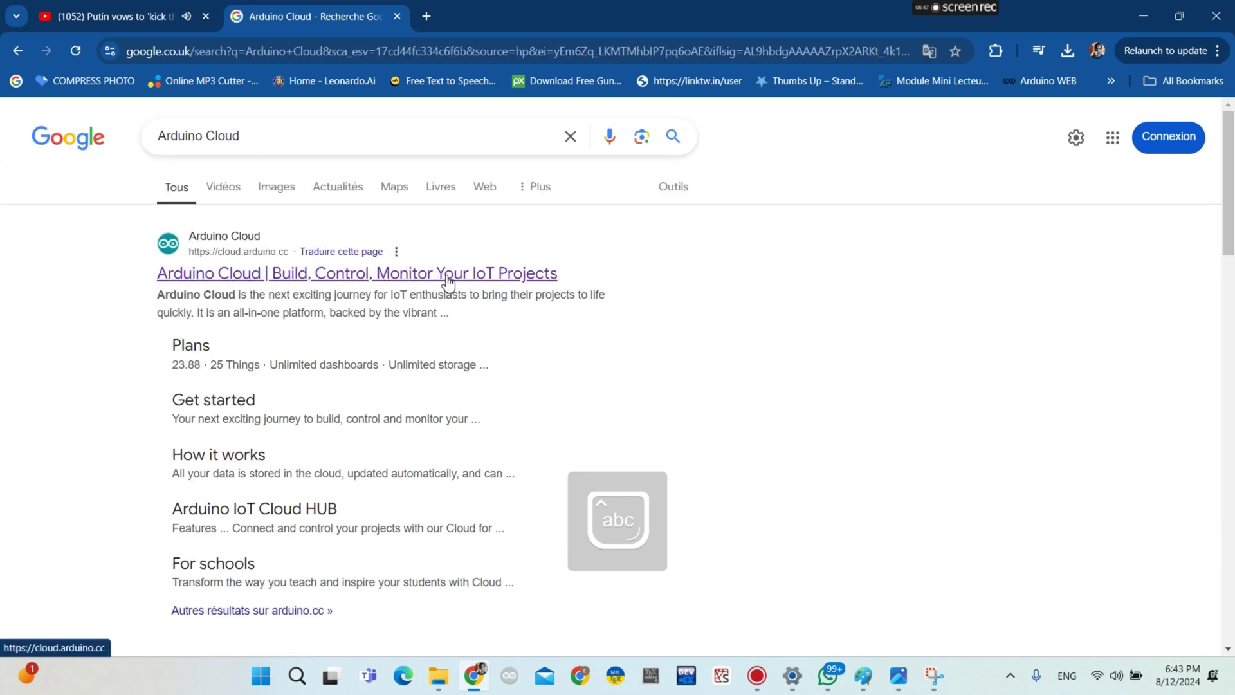
pyautogui.click(445, 275)
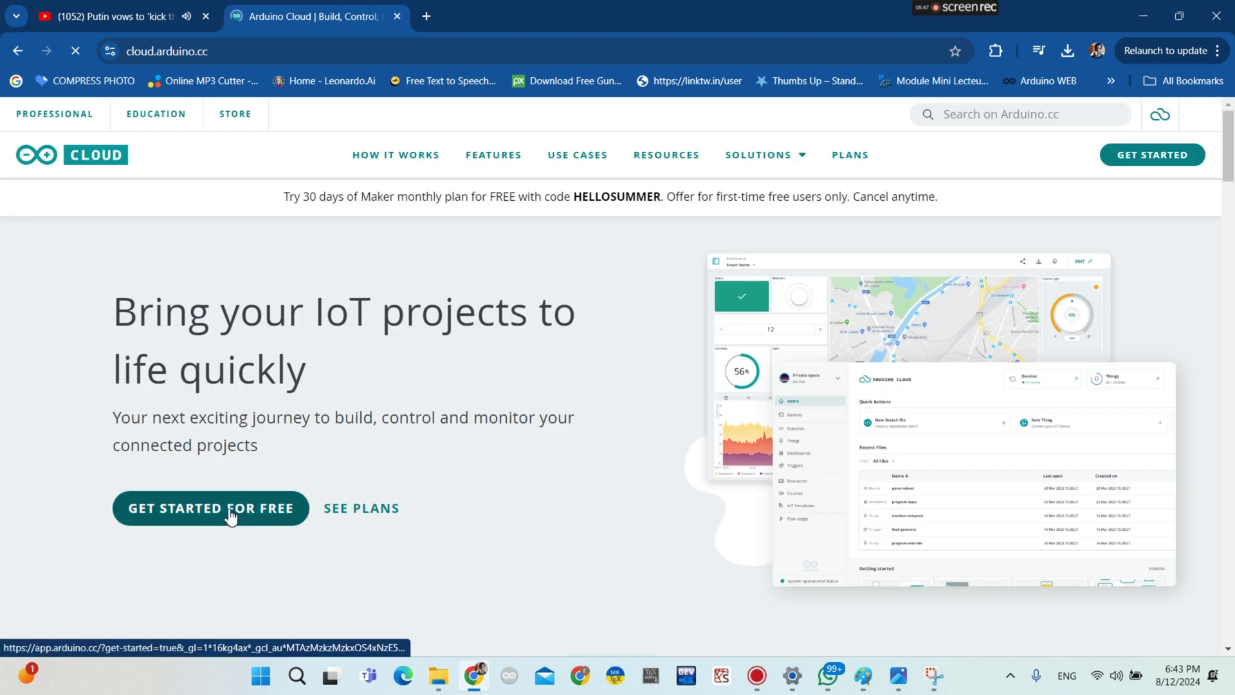
pyautogui.click(228, 507)
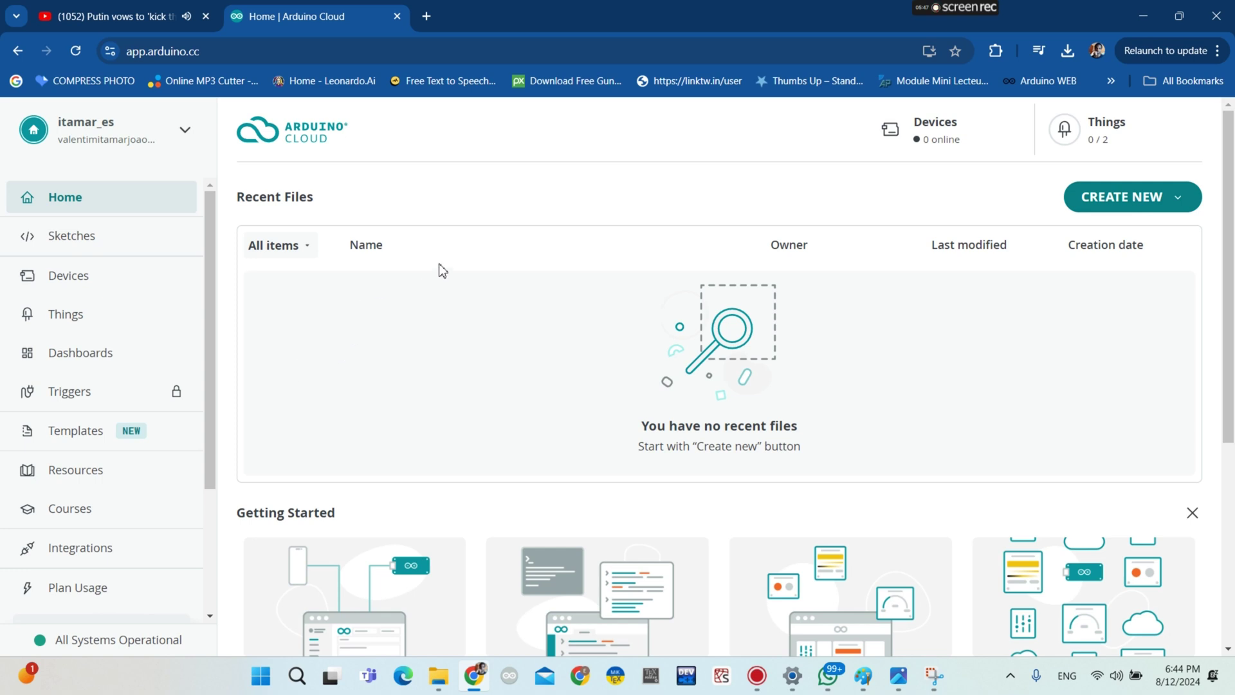
# Create a new Thing and add a Boolean cloud variable named Fan to it
pyautogui.click(1111, 195)
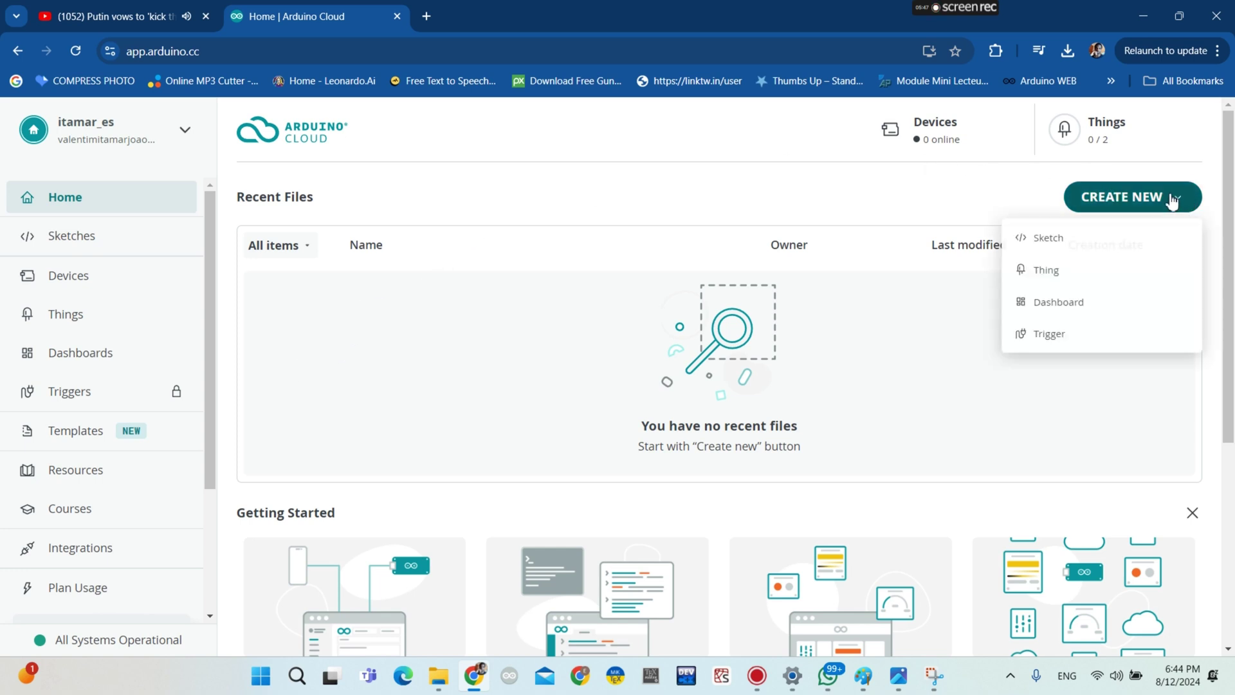
pyautogui.click(1087, 273)
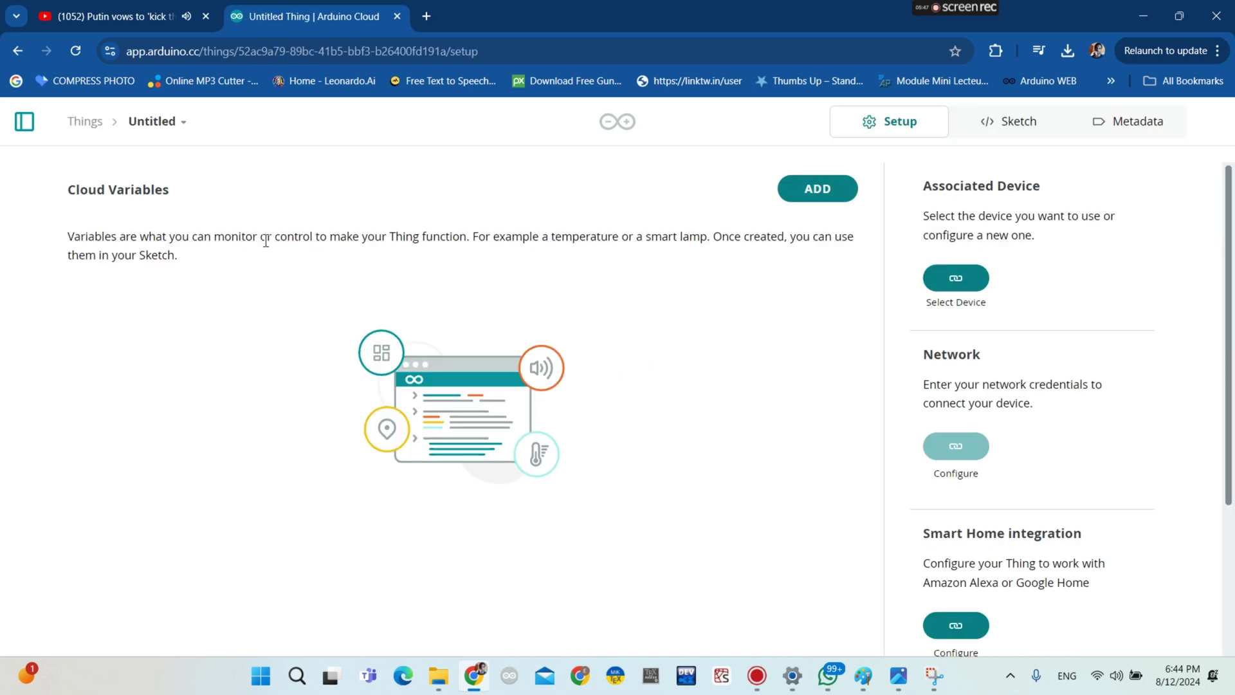
pyautogui.click(789, 196)
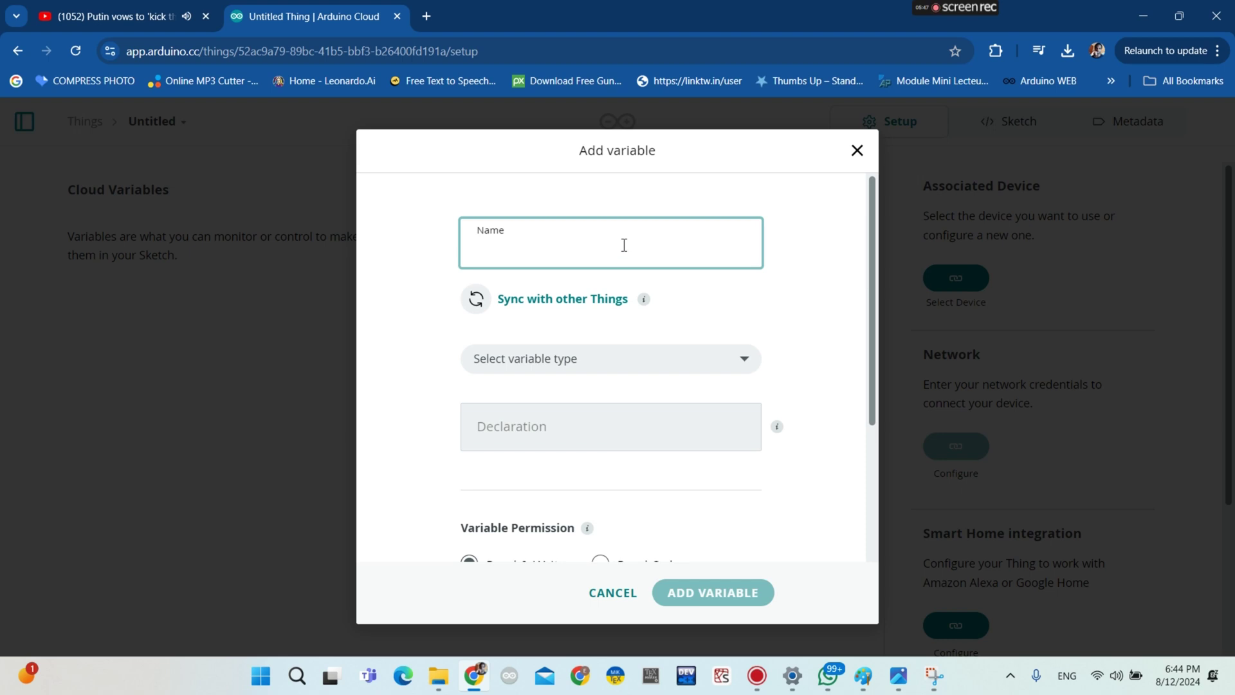
pyautogui.press('capslock')
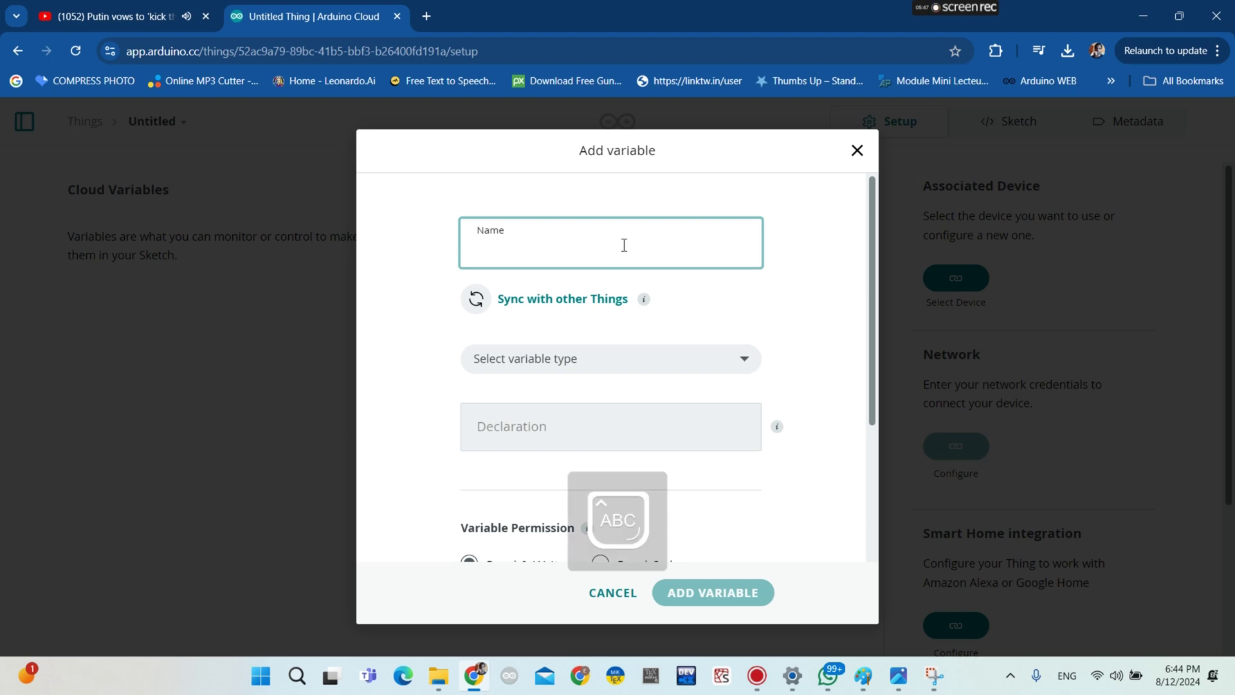
pyautogui.write('Fan')
pyautogui.click(588, 364)
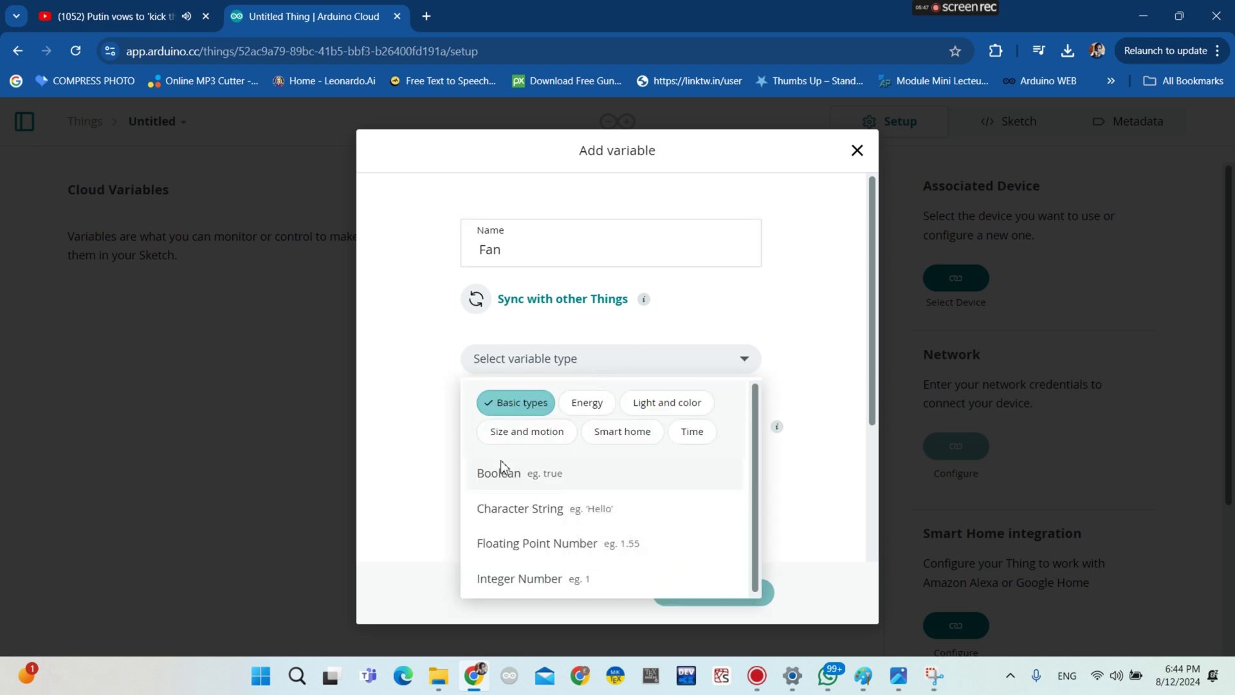
pyautogui.click(544, 479)
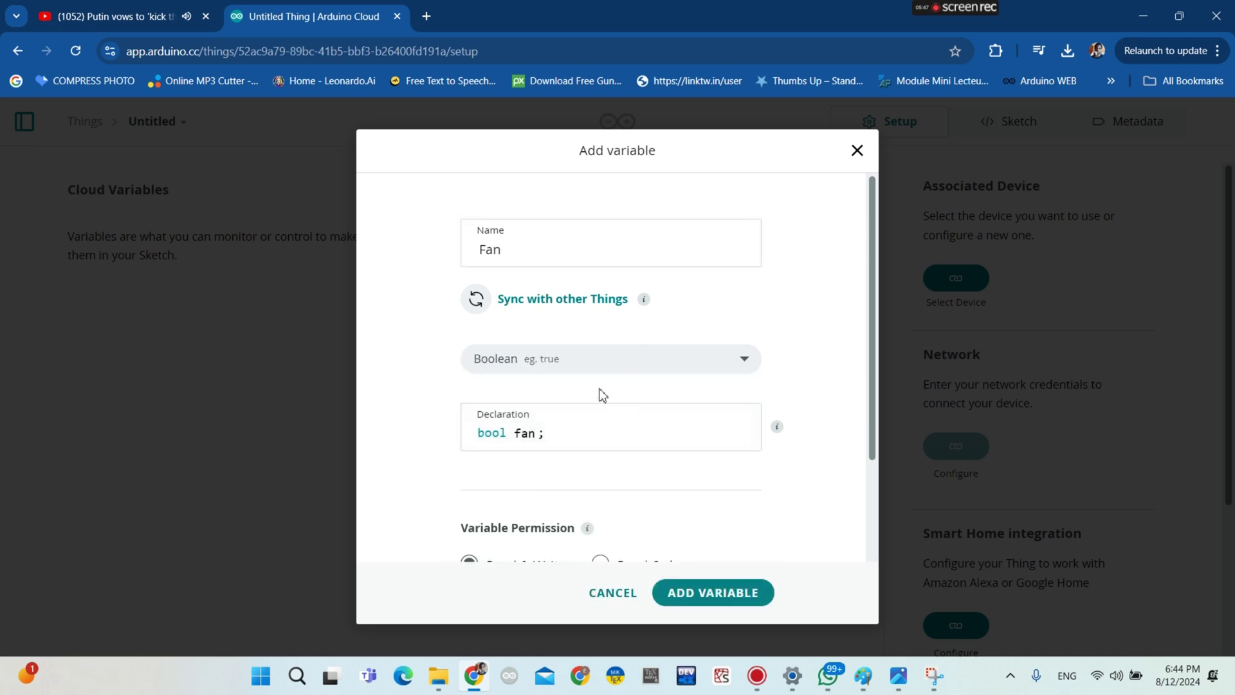
pyautogui.scroll(-2, 650, 499)
pyautogui.scroll(1, 721, 512)
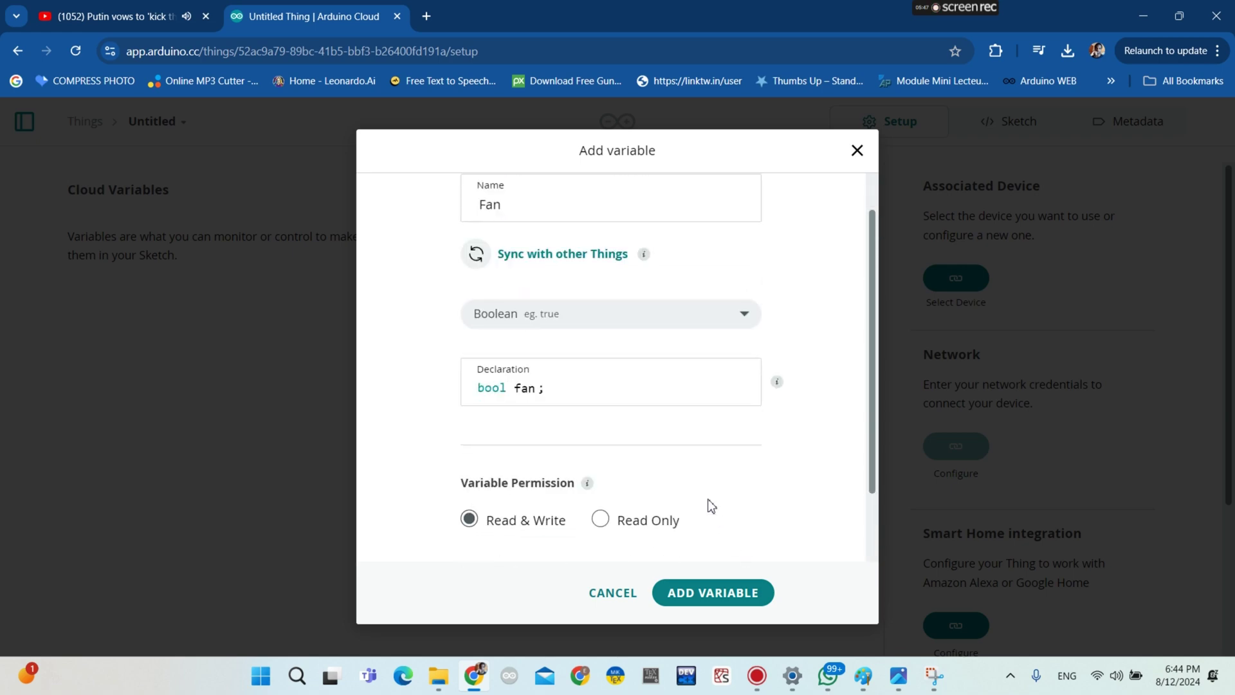
pyautogui.scroll(-1, 708, 508)
pyautogui.click(710, 594)
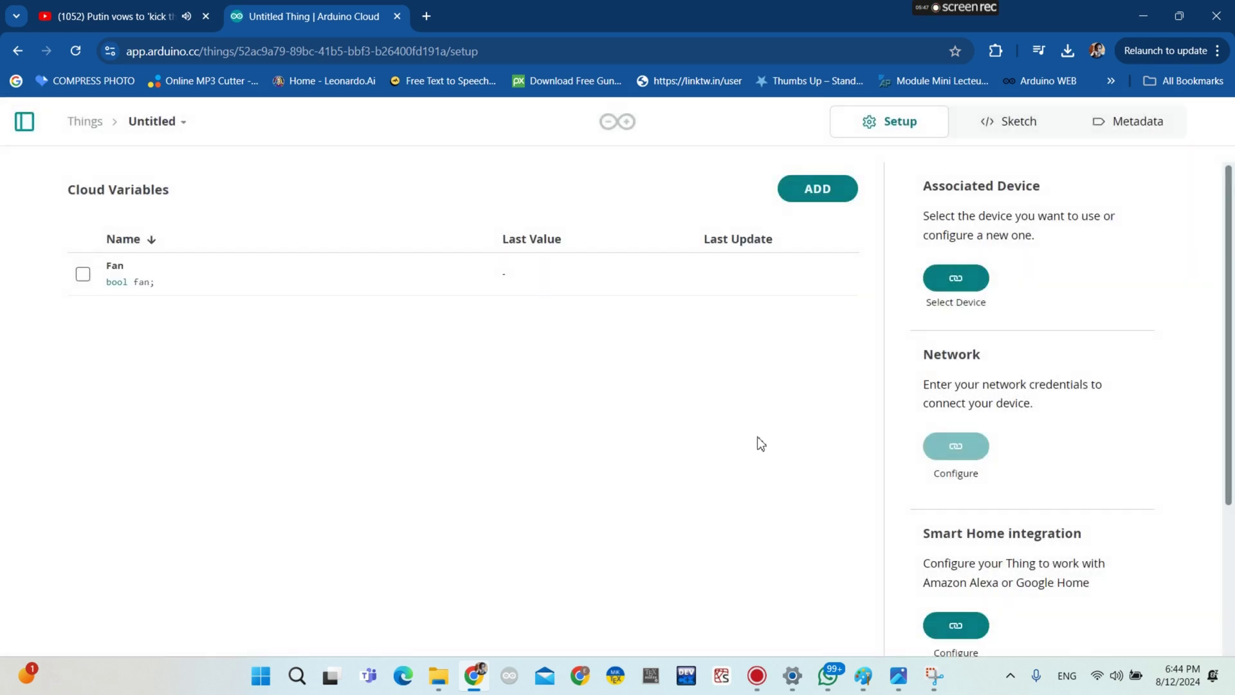
# Start setting up a new third-party device for the Thing, choosing type ESP32 and model ESP32 Dev Module
pyautogui.click(950, 288)
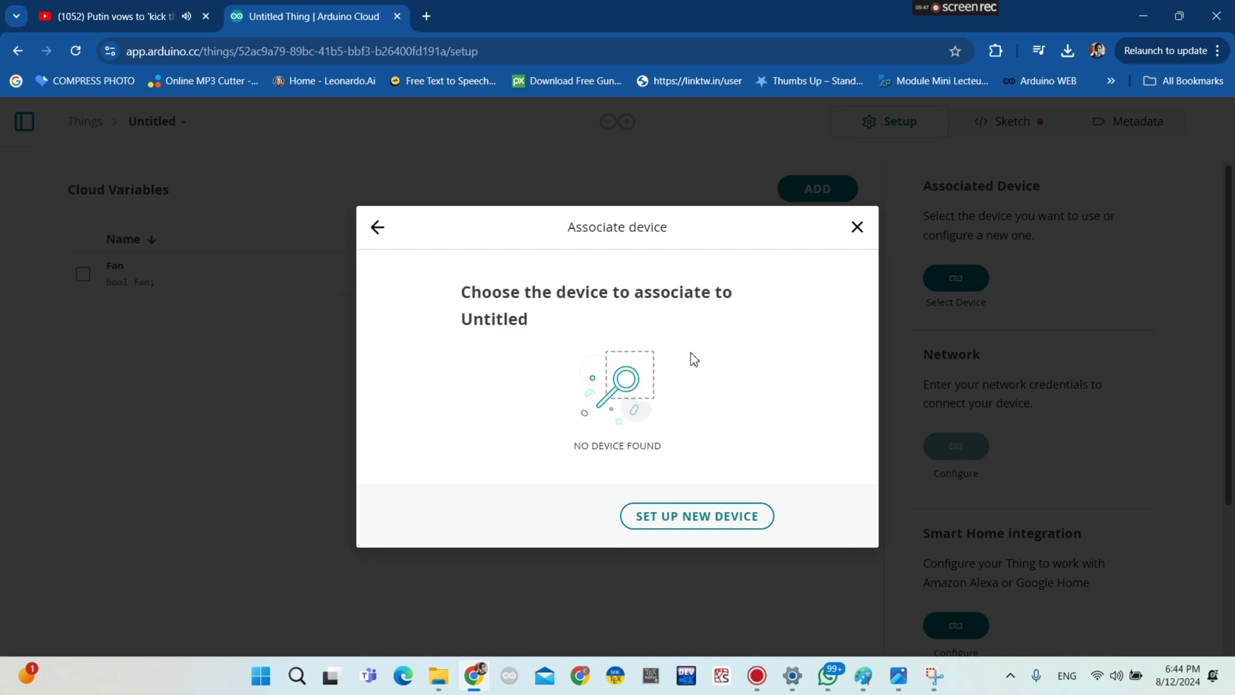
pyautogui.click(707, 521)
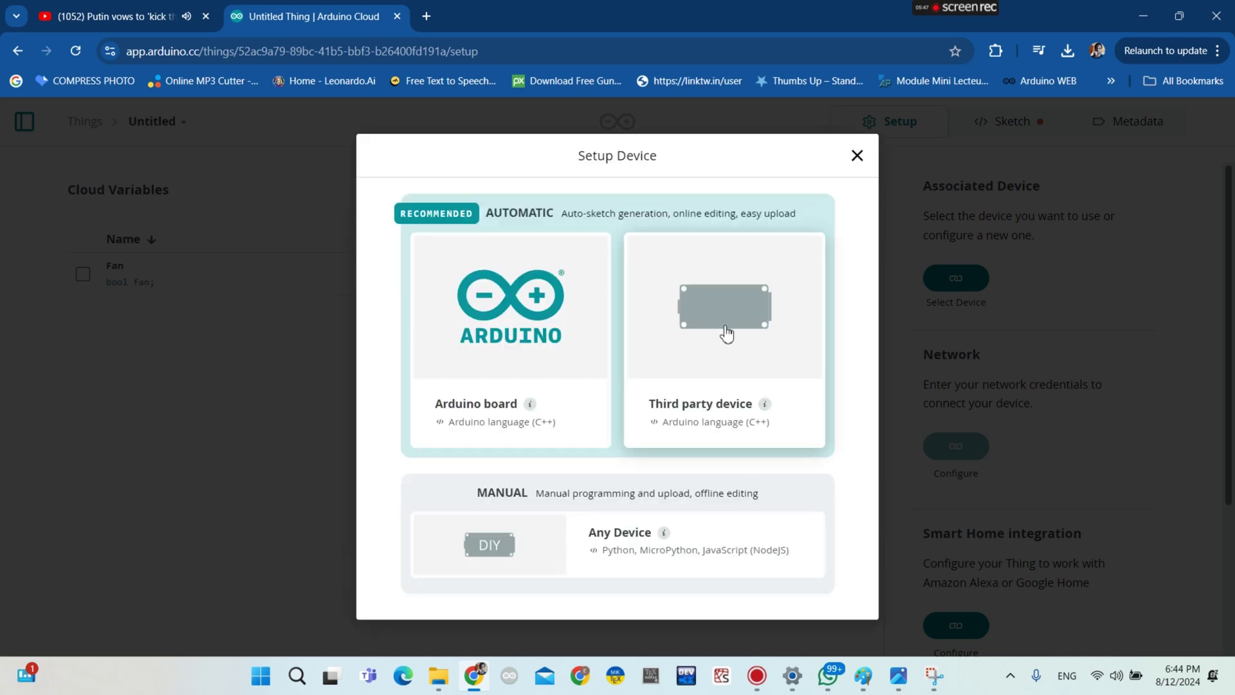
pyautogui.click(705, 372)
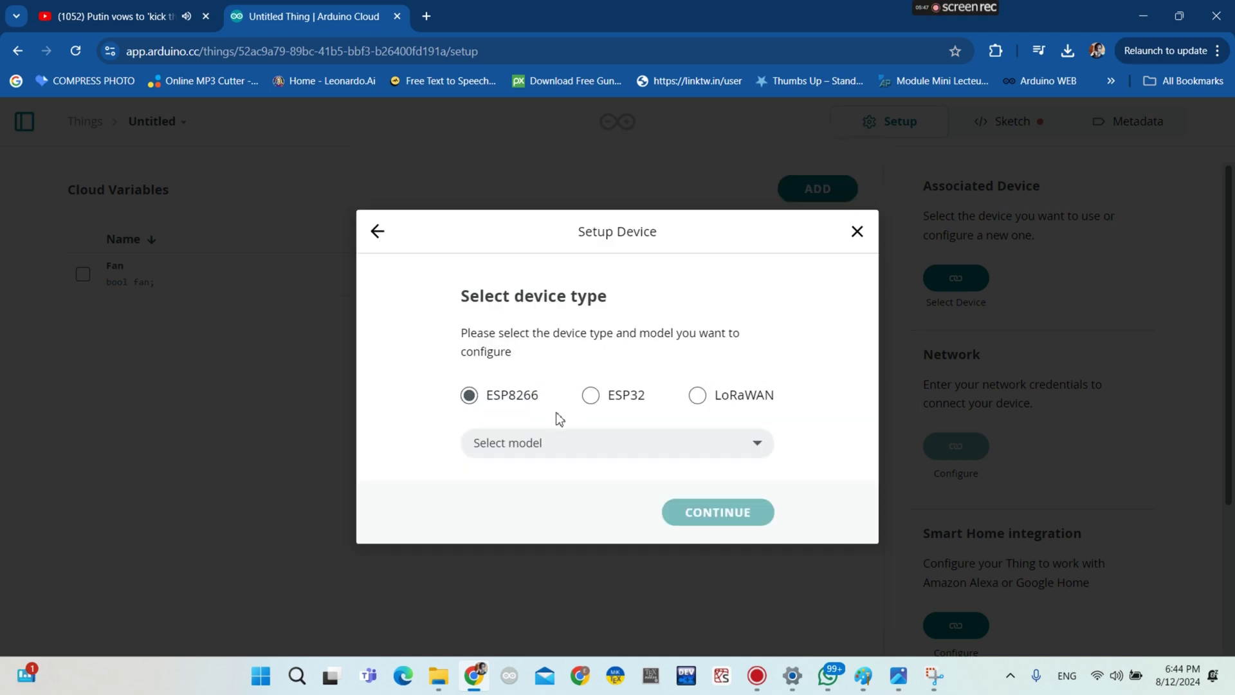
pyautogui.click(617, 394)
pyautogui.click(531, 449)
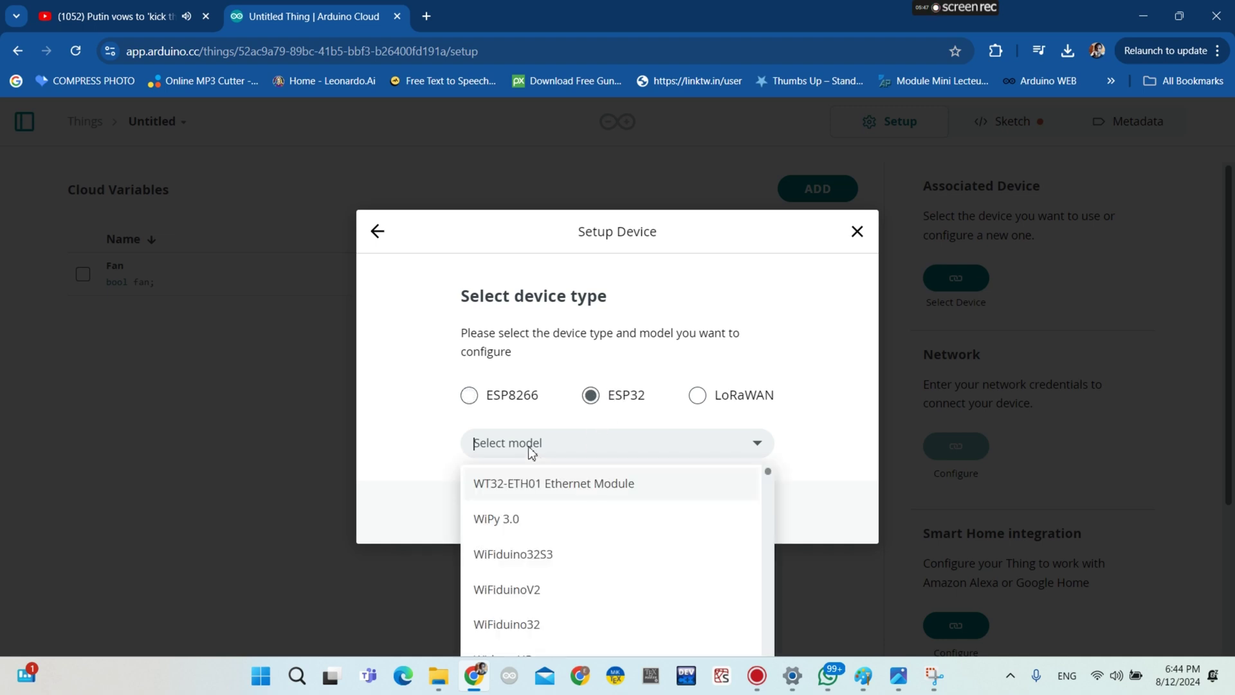
pyautogui.write('ESP')
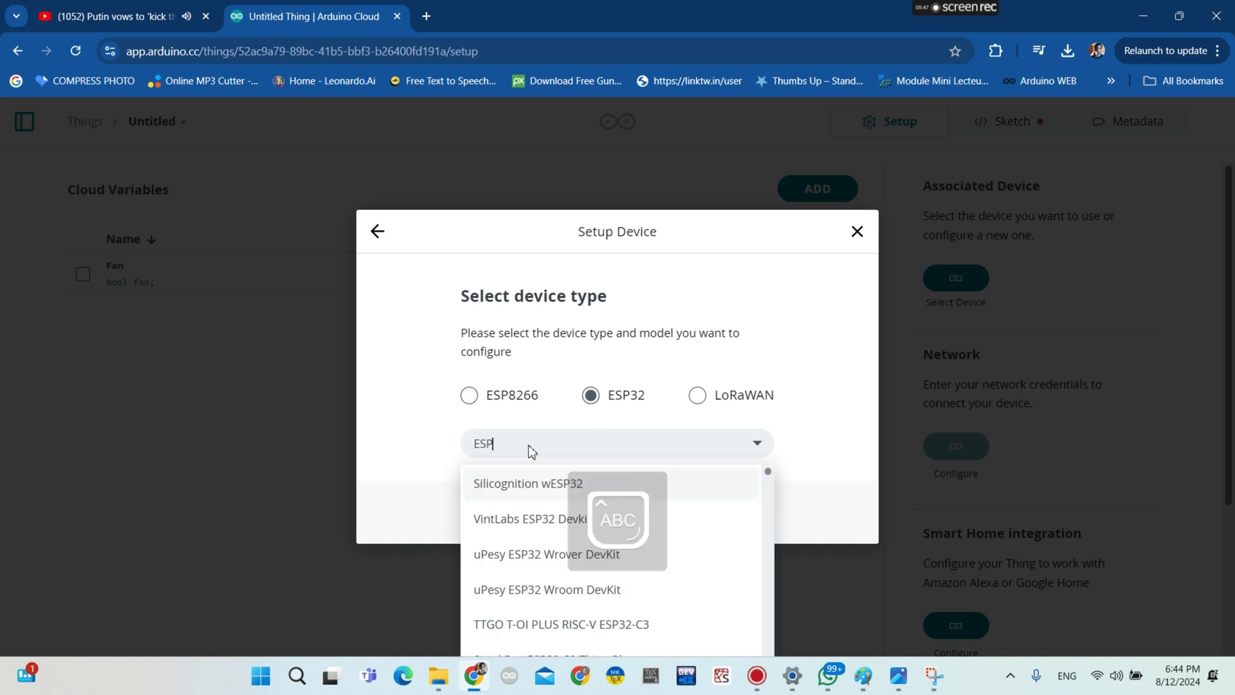
pyautogui.write('32 Dev')
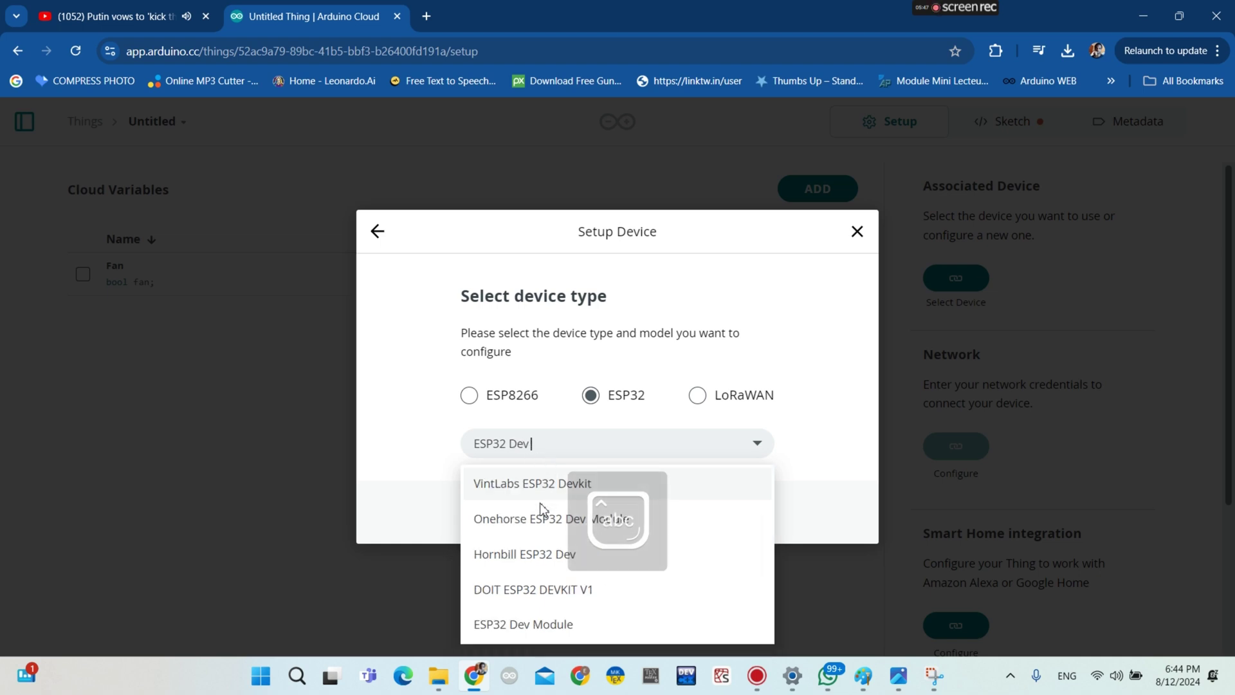
pyautogui.click(530, 619)
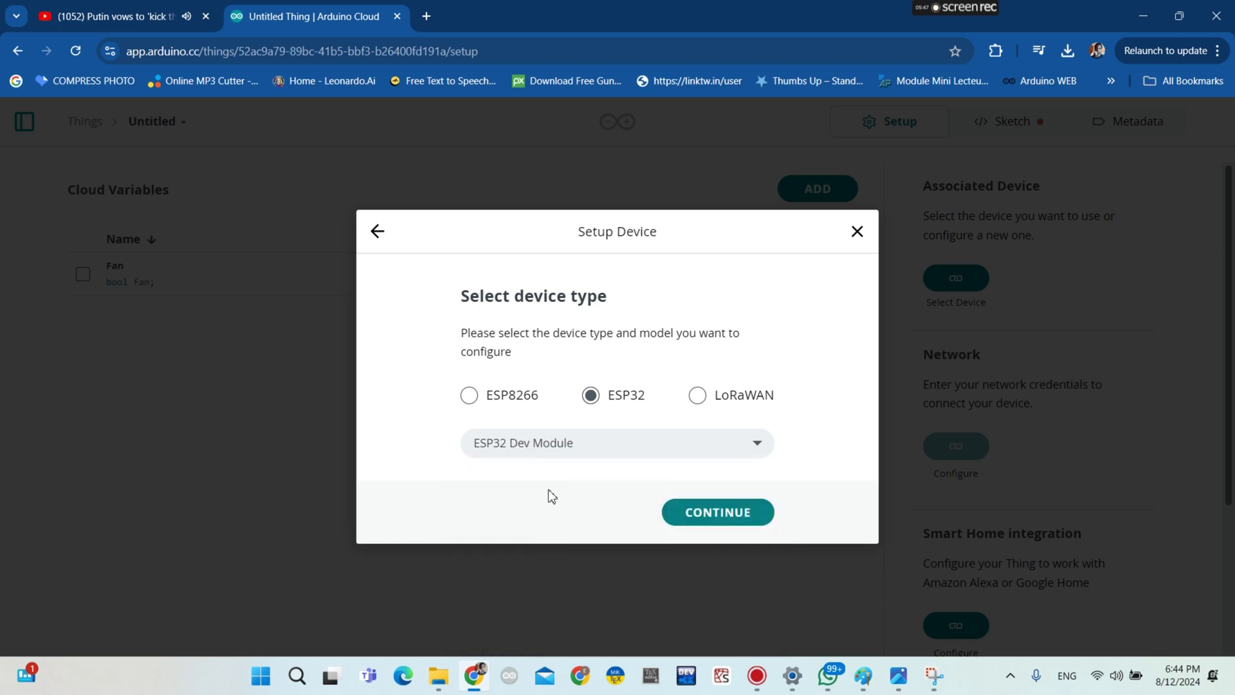
pyautogui.click(736, 515)
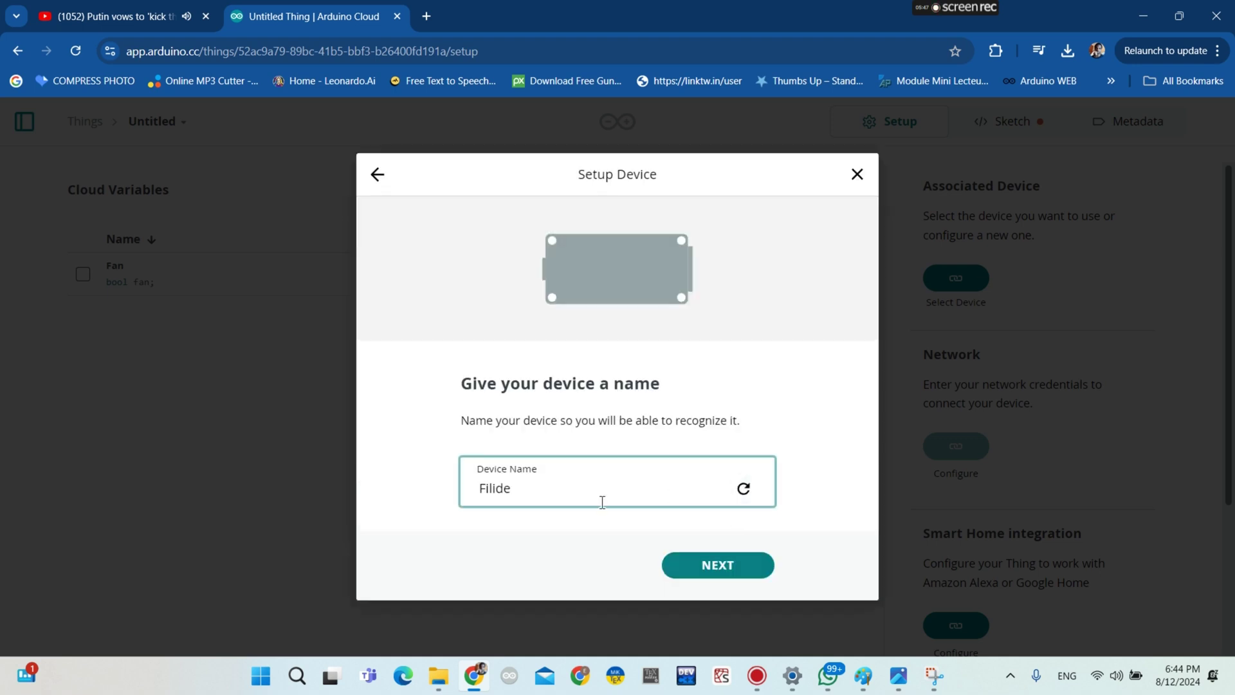
# Name the new device Fan Control and proceed to its credentials
pyautogui.click(366, 515)
pyautogui.press('capslock')
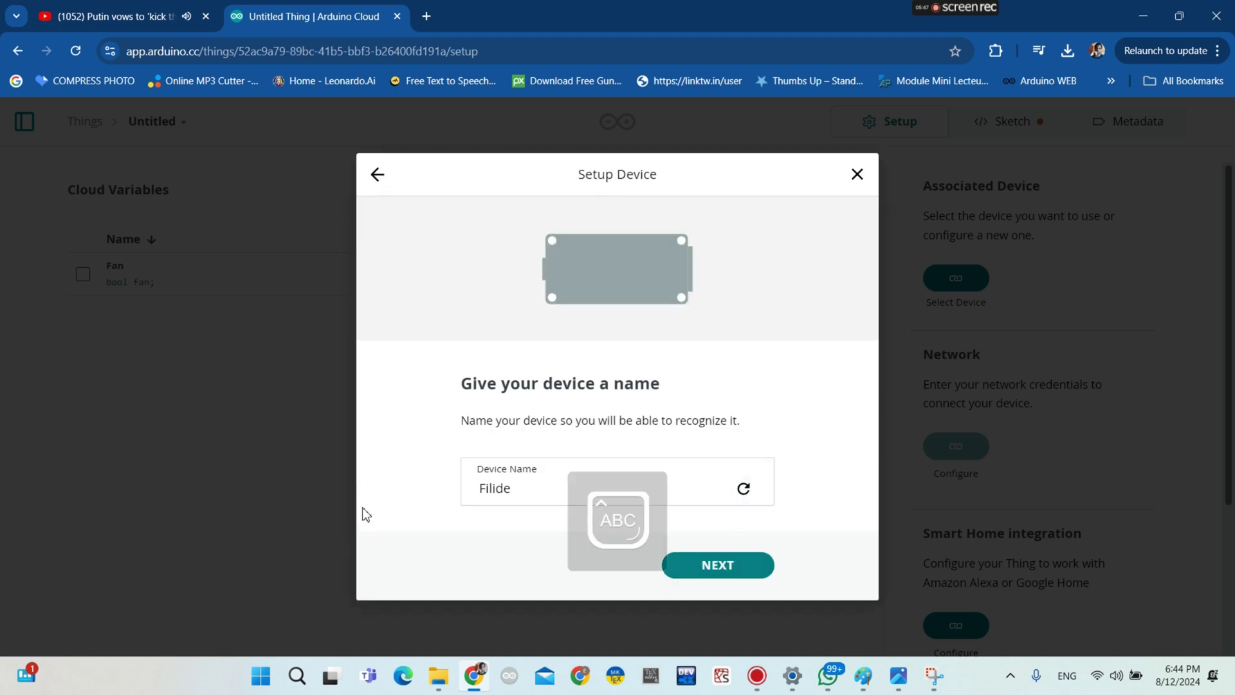
pyautogui.doubleClick(513, 496)
pyautogui.press('BackSpace')
pyautogui.press('capslock')
pyautogui.write('F')
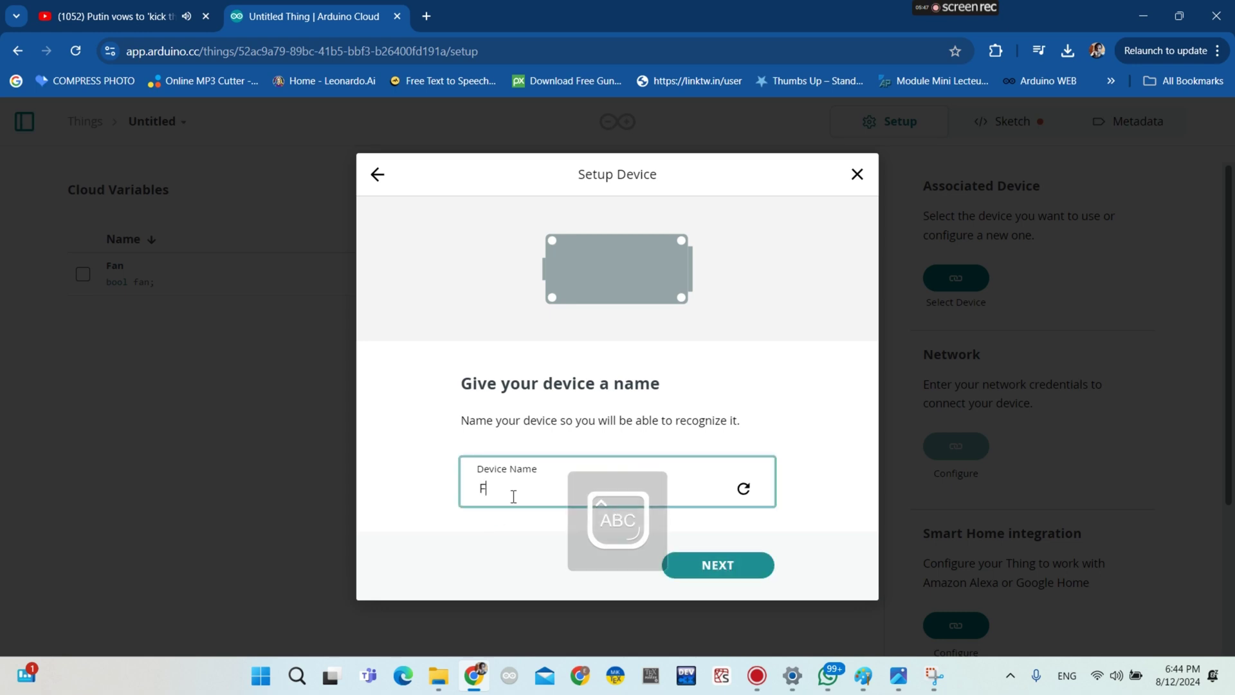
pyautogui.press('capslock')
pyautogui.write('an')
pyautogui.press('capslock')
pyautogui.write('C')
pyautogui.press('capslock')
pyautogui.write('ontrol')
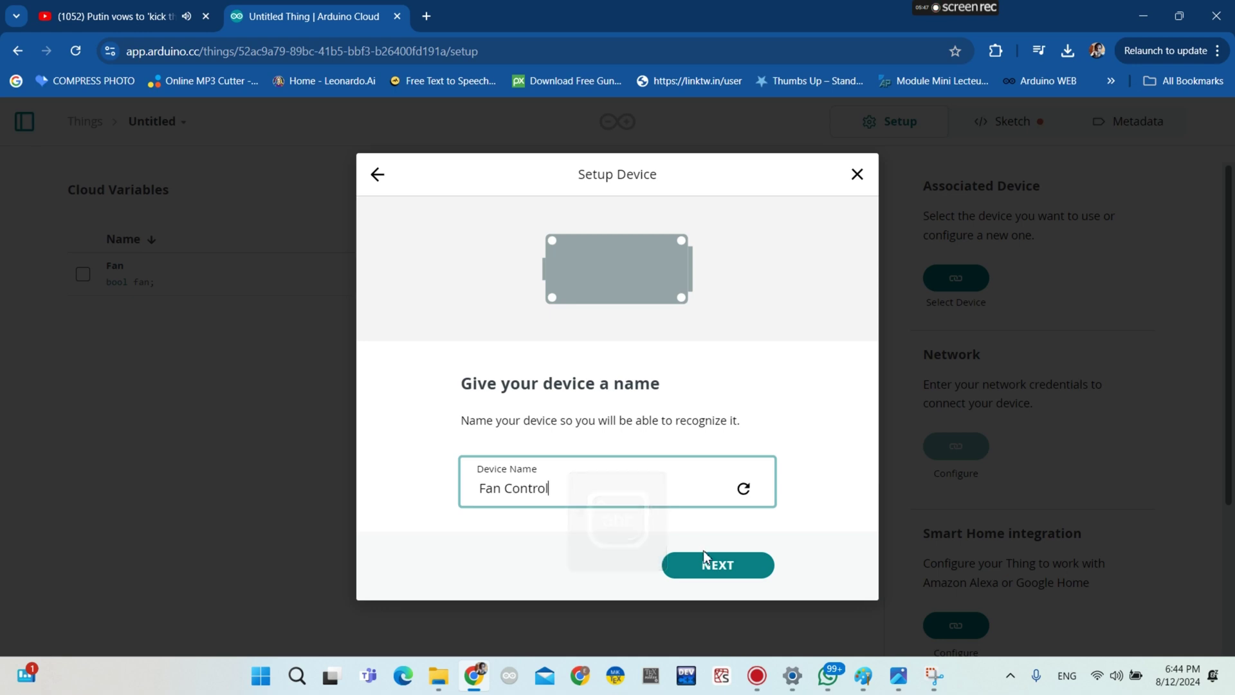
pyautogui.click(708, 563)
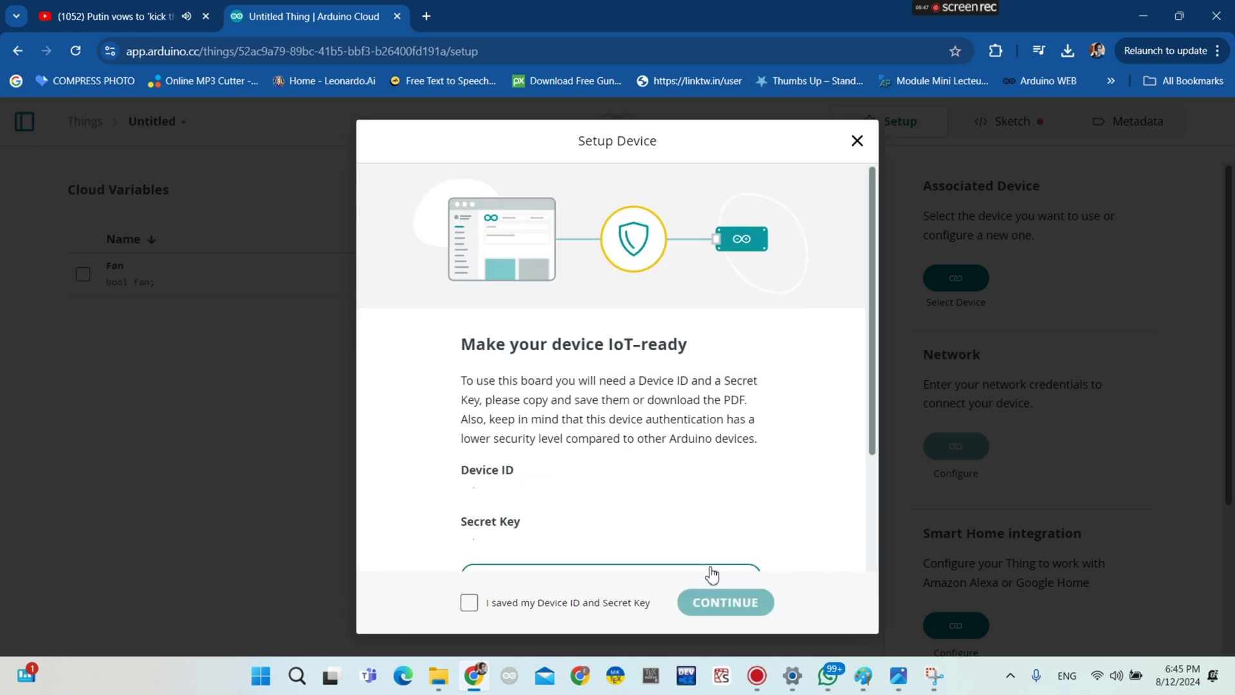
# Copy the device's Secret Key and download the PDF containing the device credentials
pyautogui.scroll(-3, 701, 553)
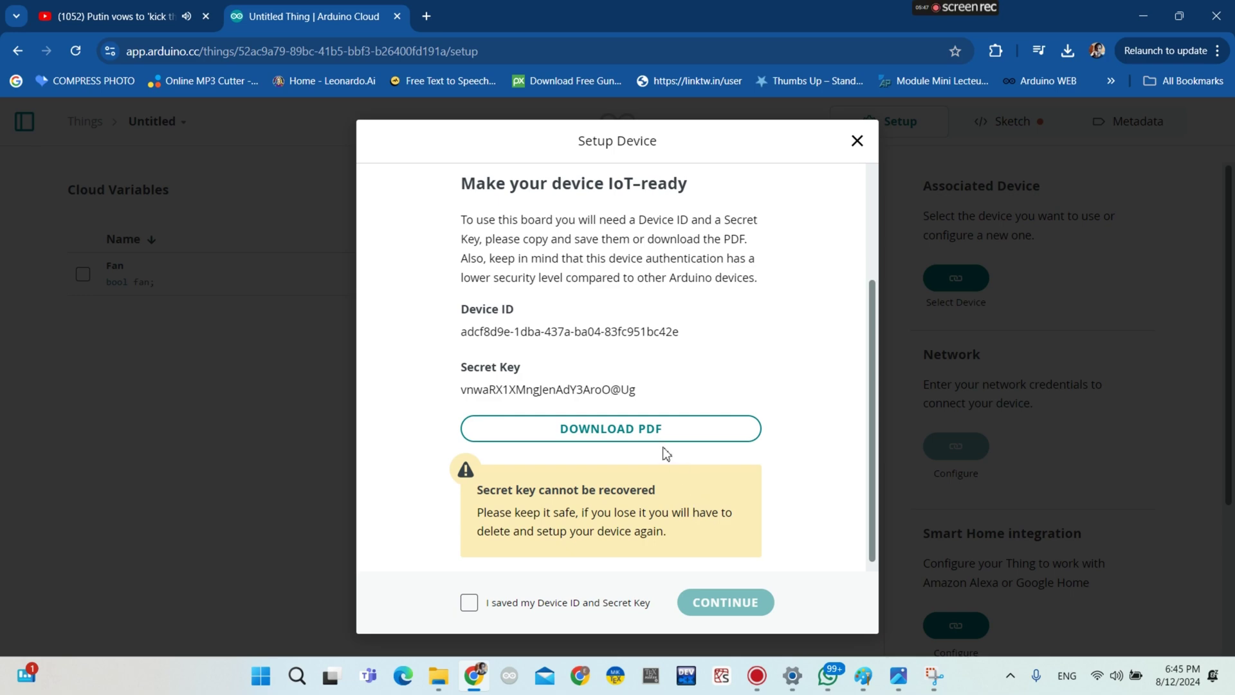
pyautogui.scroll(3, 540, 308)
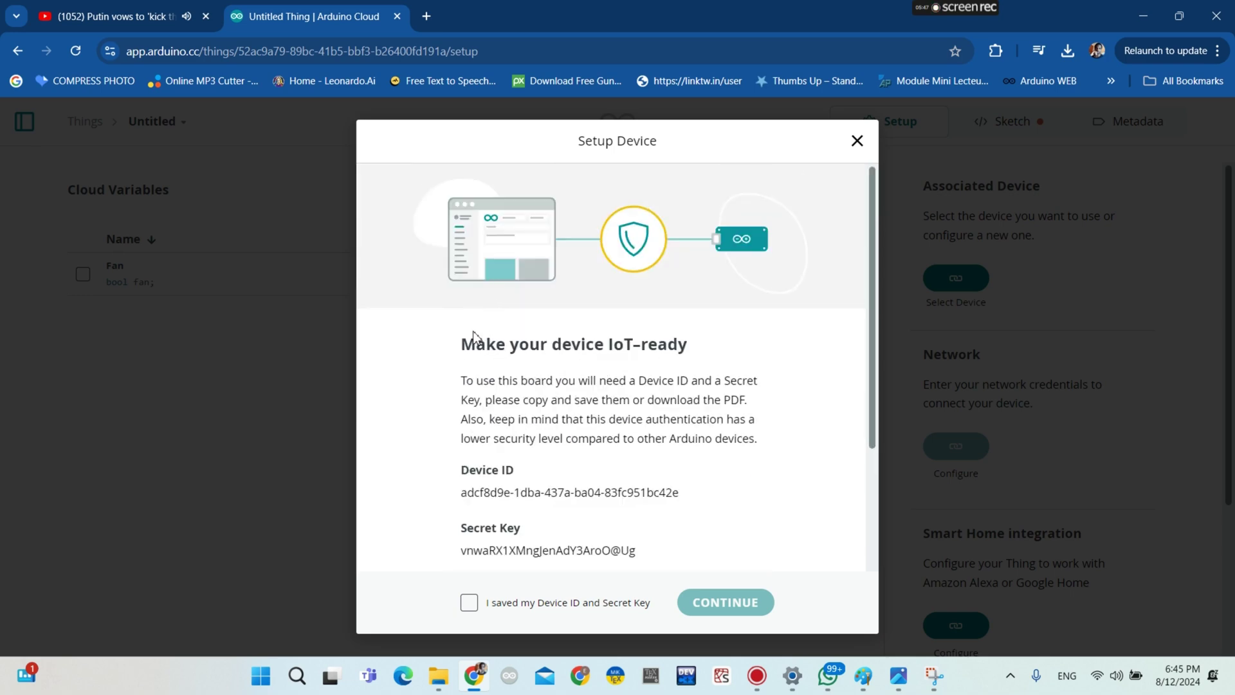
pyautogui.moveTo(460, 347); pyautogui.dragTo(724, 350)
pyautogui.scroll(-3, 604, 367)
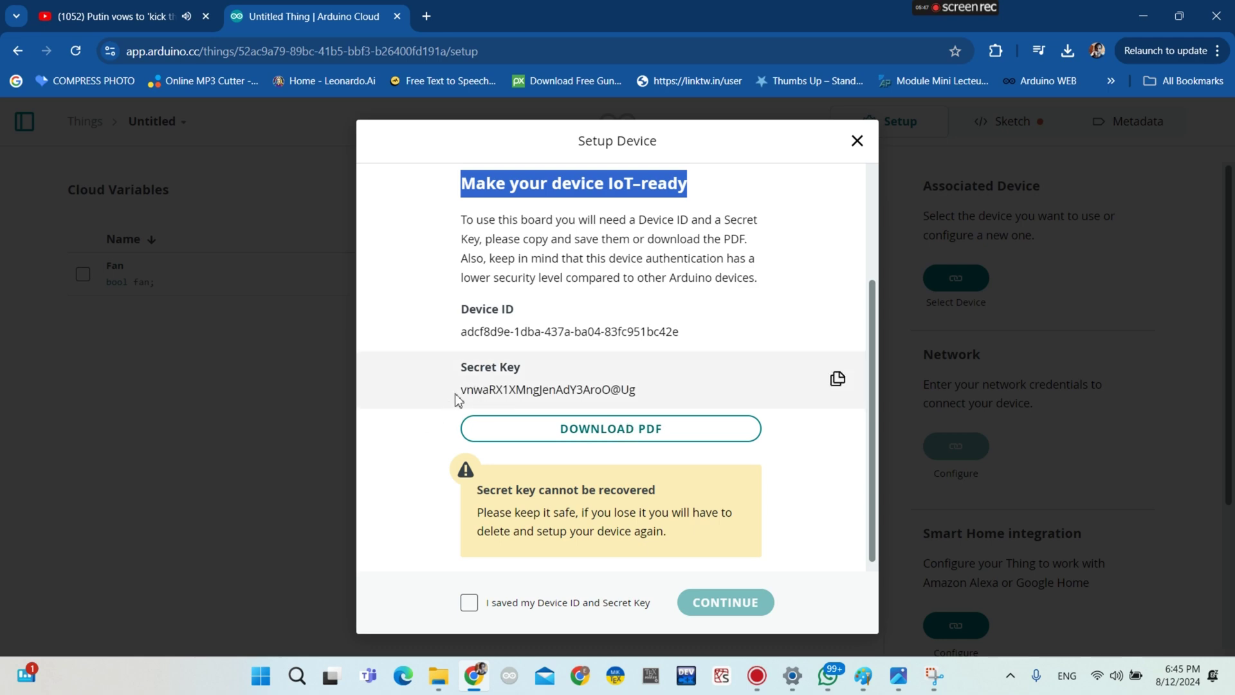
pyautogui.moveTo(458, 390); pyautogui.dragTo(677, 389)
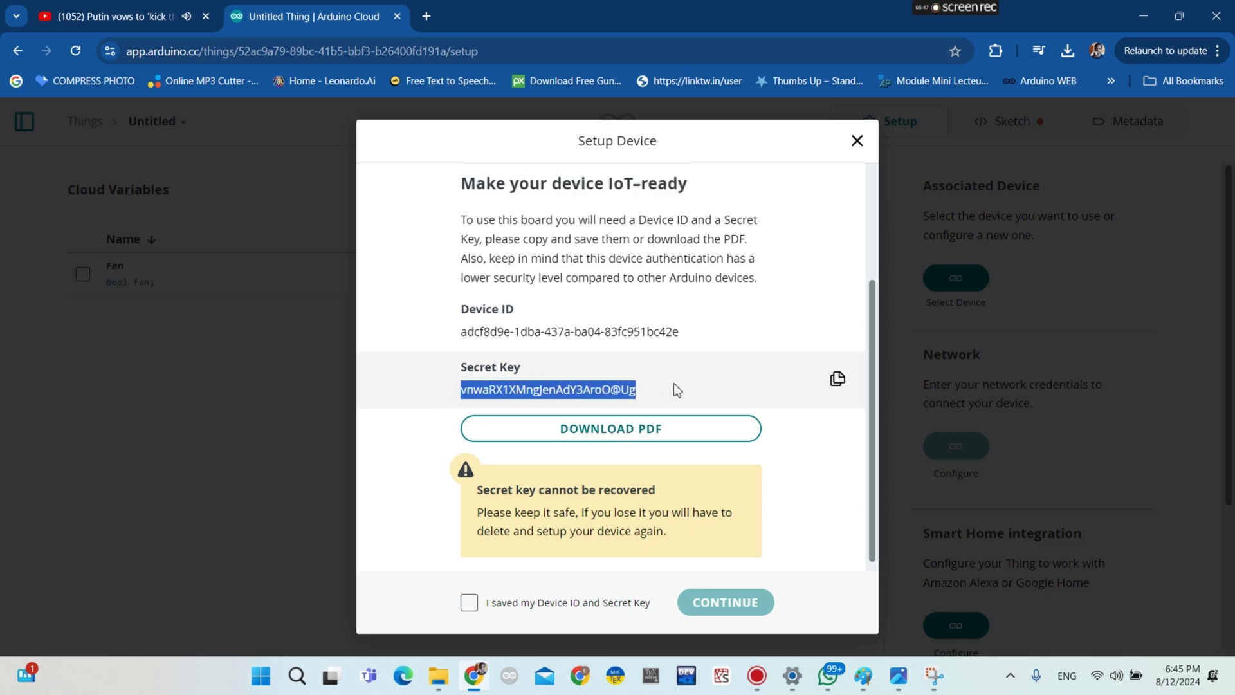
pyautogui.click(838, 381)
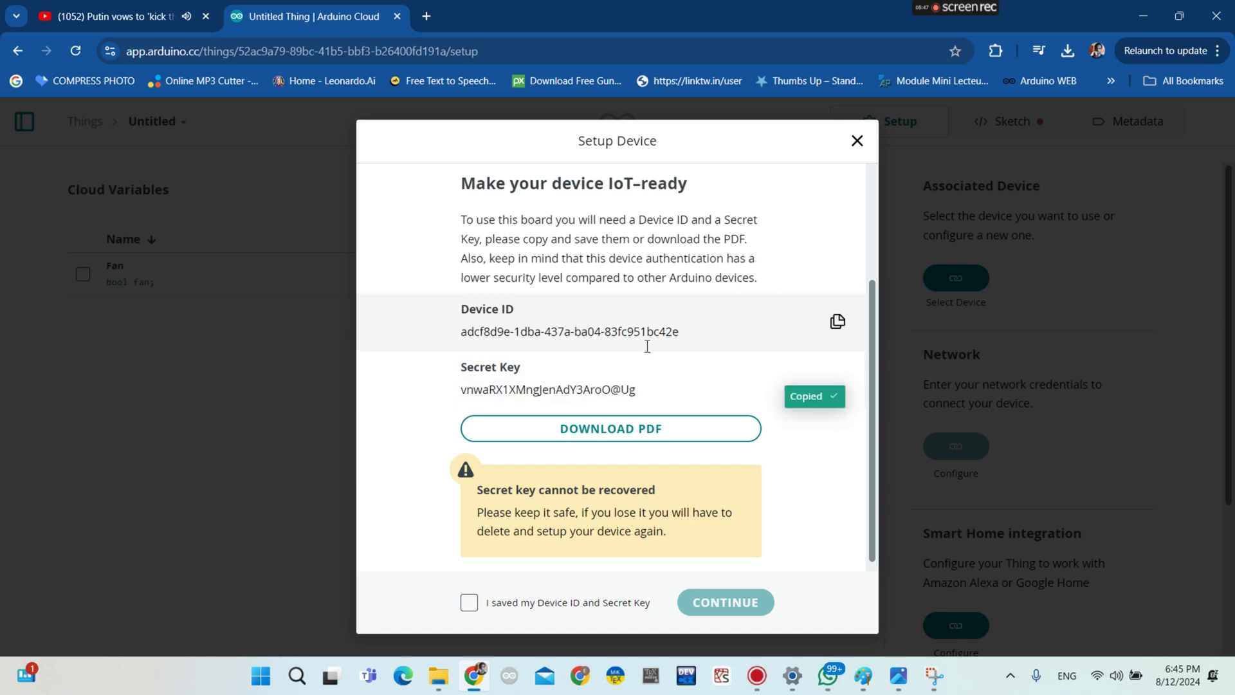
pyautogui.click(638, 429)
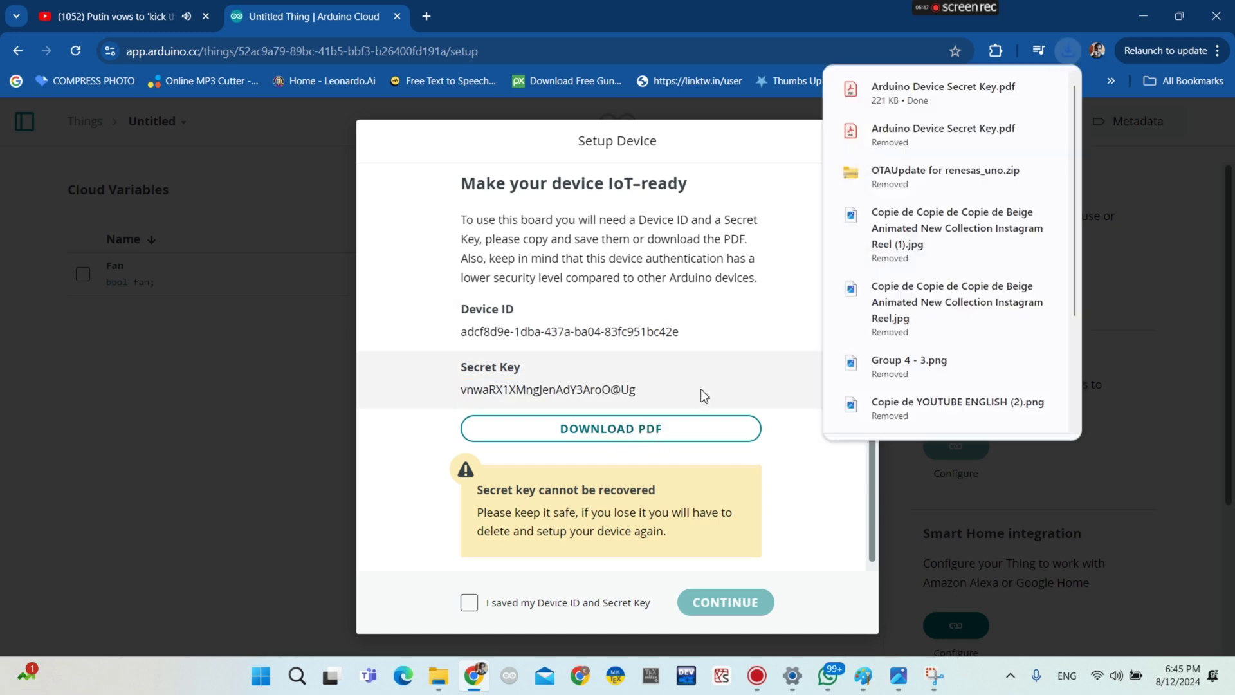
pyautogui.click(788, 328)
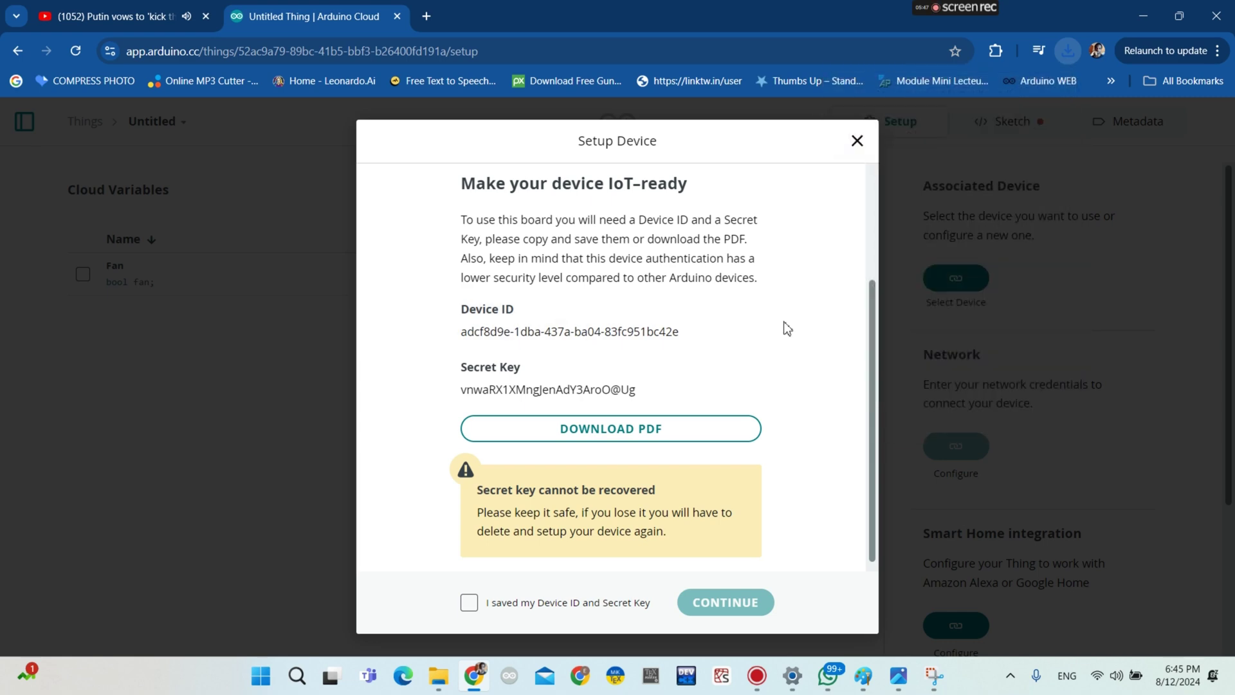
# Acknowledge that the Device ID and Secret Key are saved, and finish the device setup
pyautogui.scroll(-1, 762, 455)
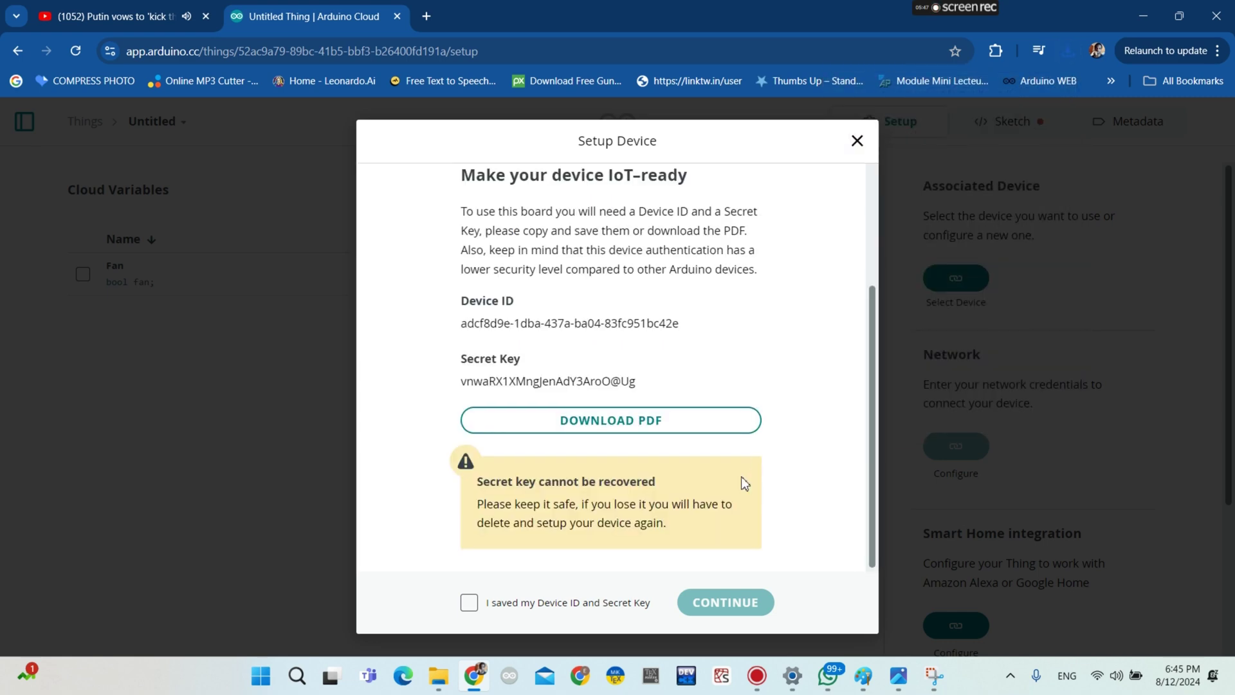
pyautogui.click(470, 604)
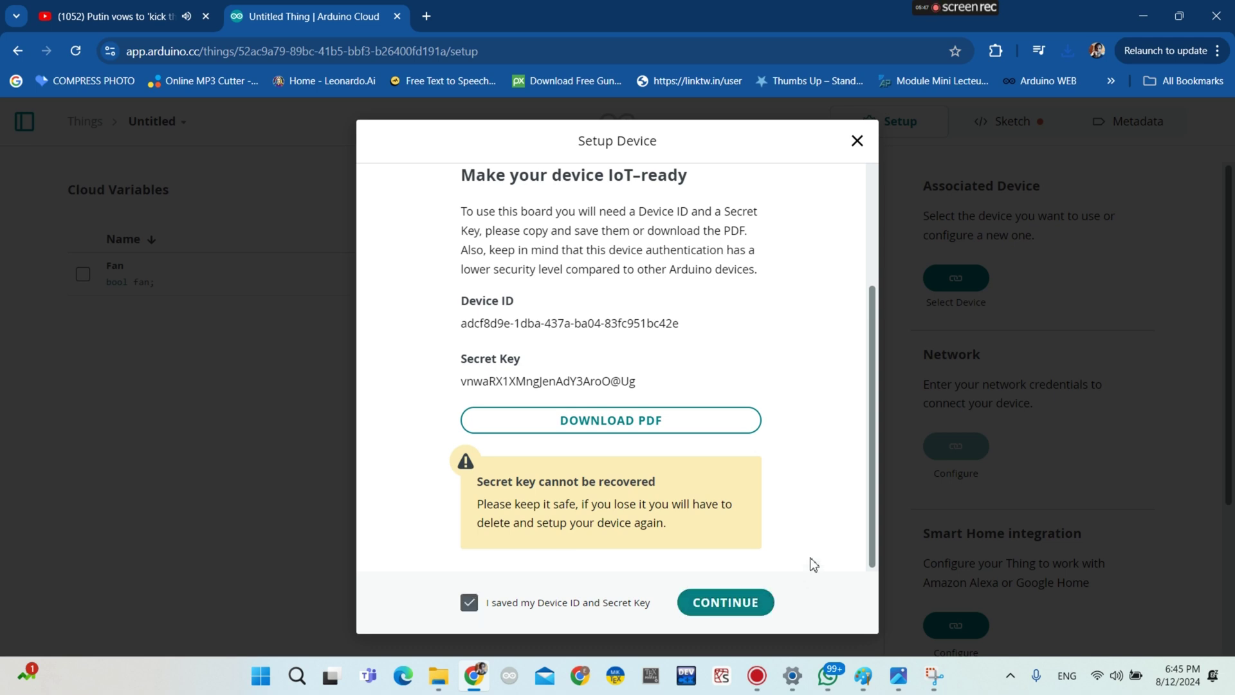
pyautogui.click(698, 602)
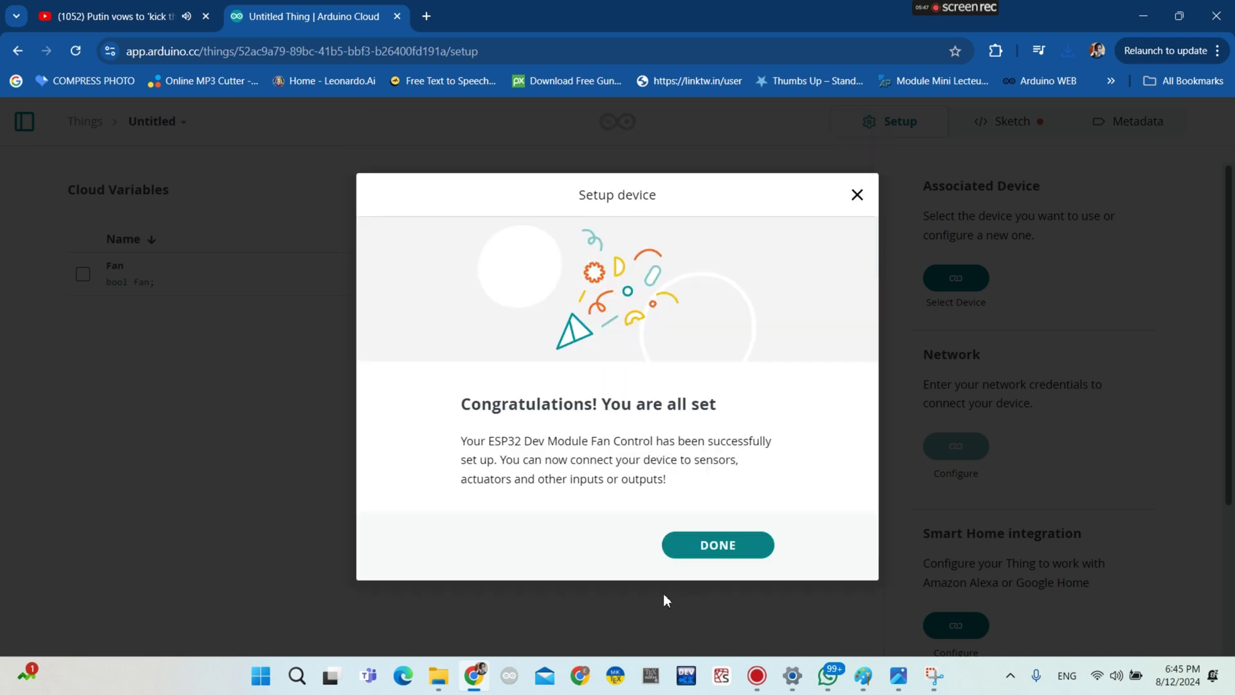
pyautogui.click(708, 544)
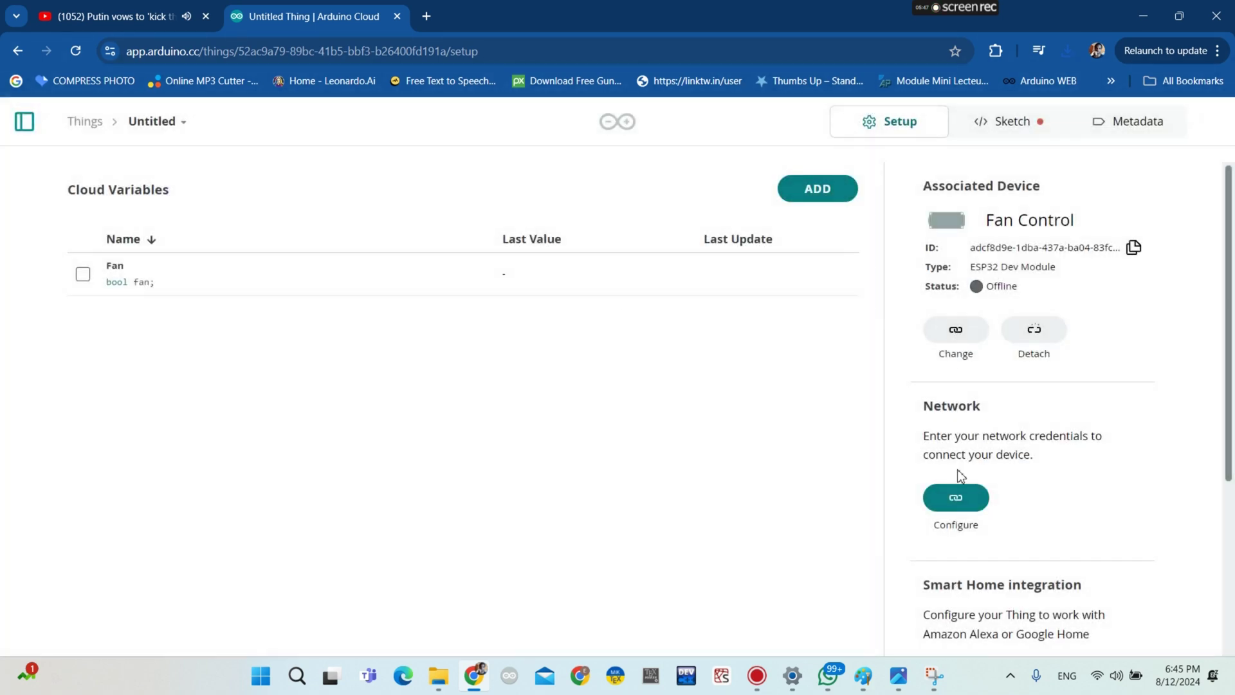
# Open the Thing's network configuration and reveal the prefilled Wi-Fi password to check it alongside the Wi-Fi name
pyautogui.click(955, 497)
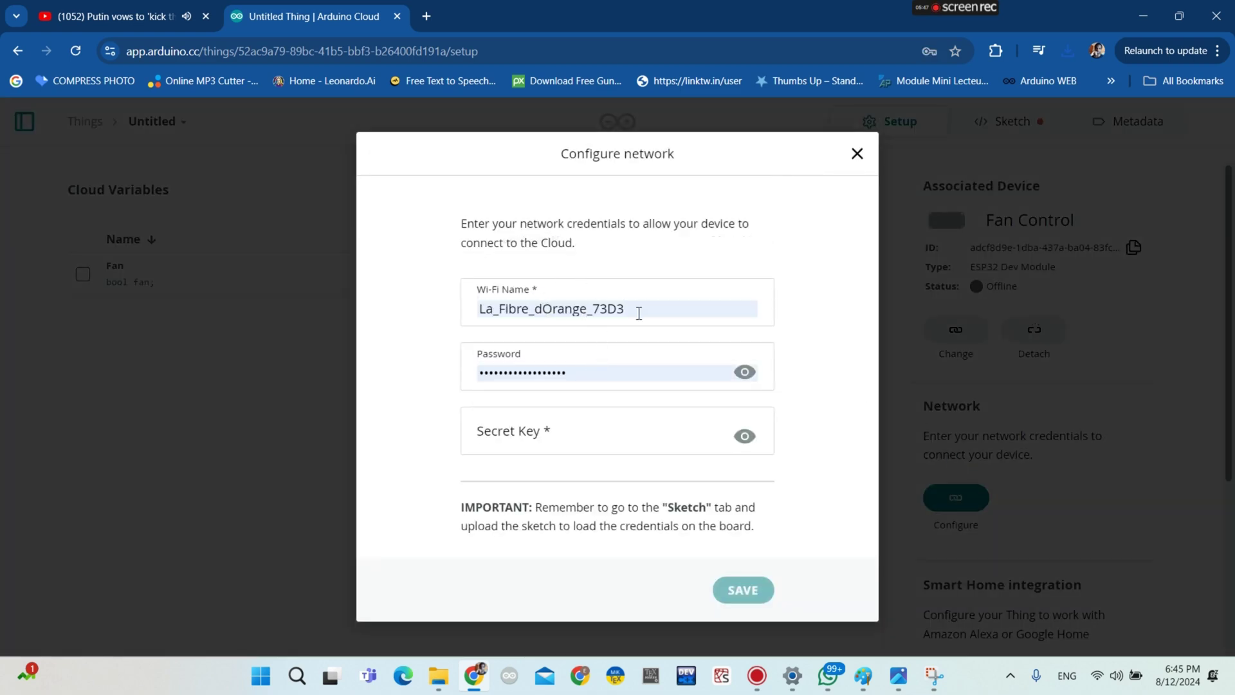
pyautogui.moveTo(639, 313); pyautogui.dragTo(467, 322)
pyautogui.click(424, 331)
pyautogui.click(747, 374)
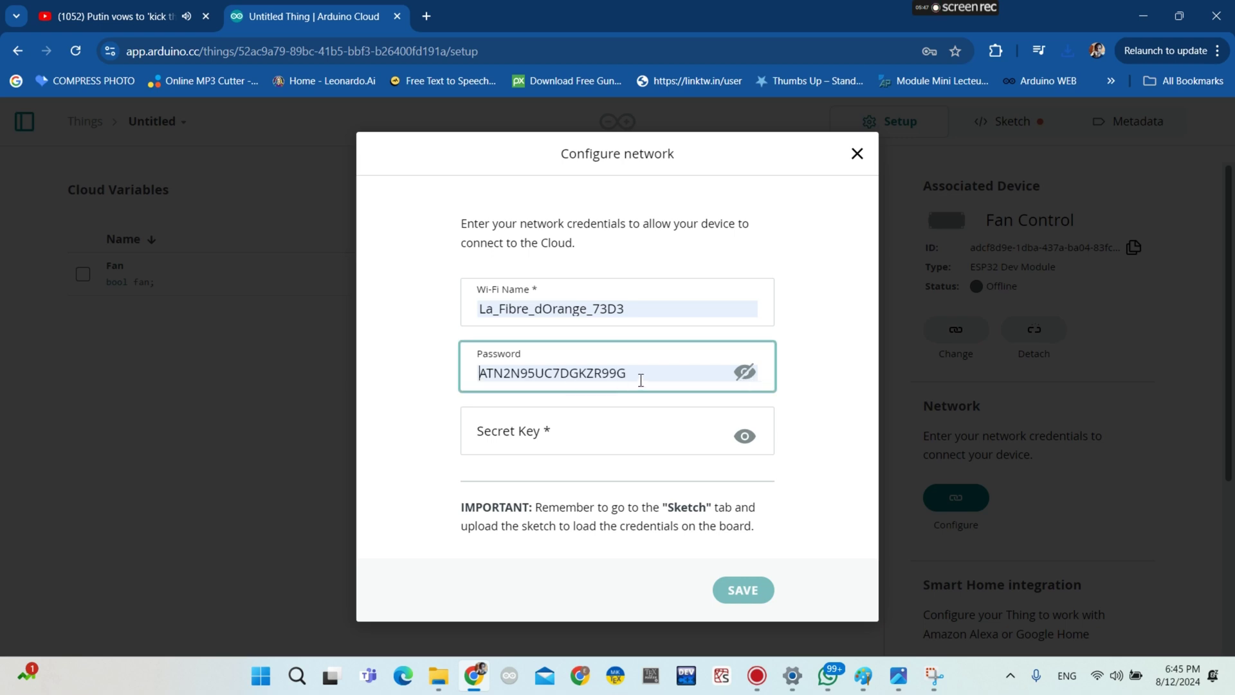
pyautogui.moveTo(641, 380); pyautogui.dragTo(459, 399)
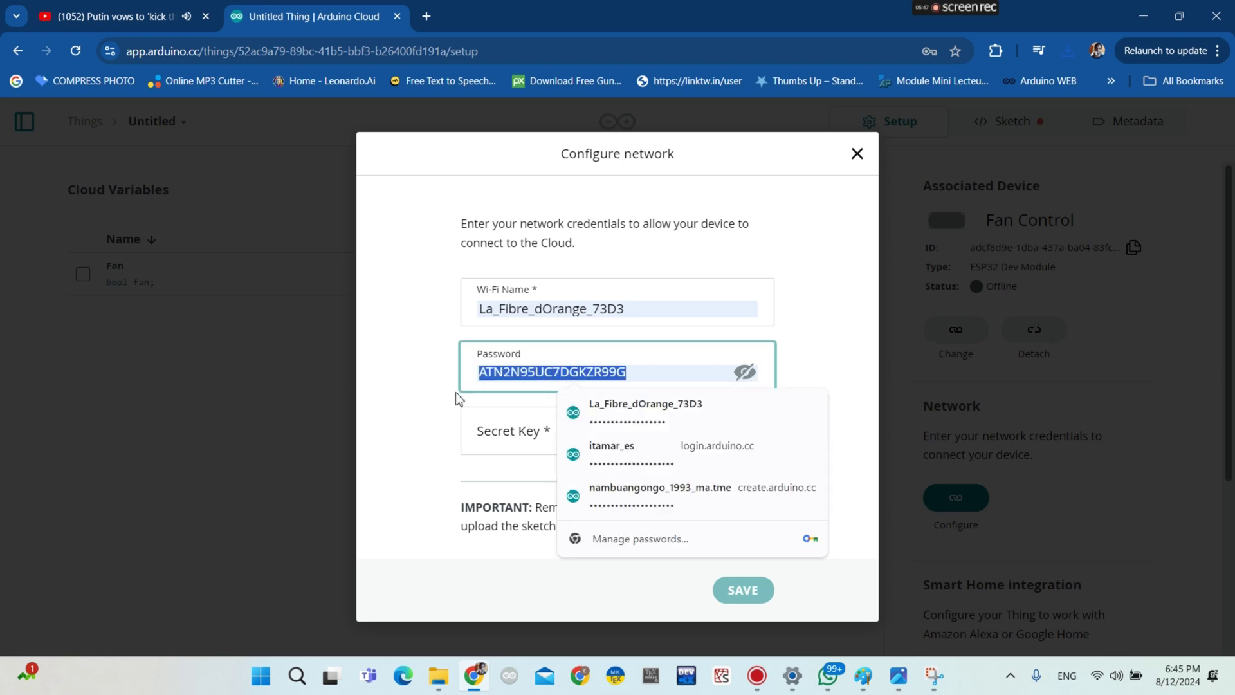
pyautogui.click(660, 317)
pyautogui.click(427, 350)
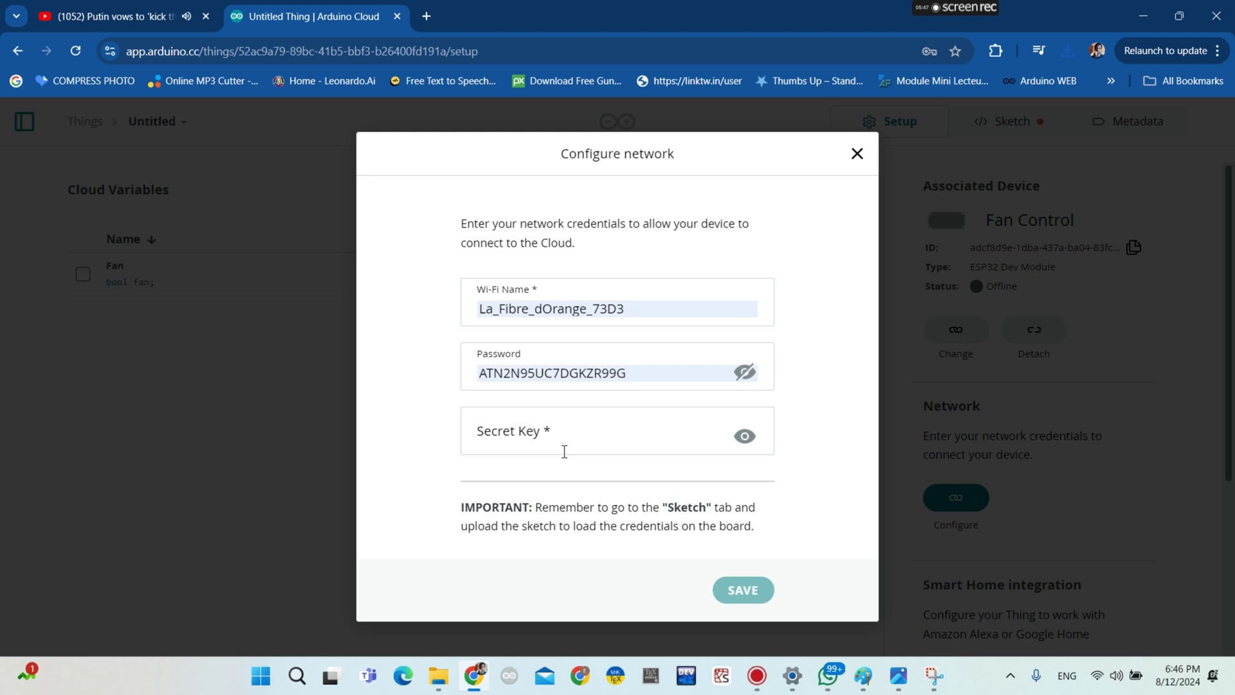
# Paste the device's Secret Key into the network configuration, reveal it for a check and hide it again
pyautogui.click(608, 420)
pyautogui.rightClick(498, 440)
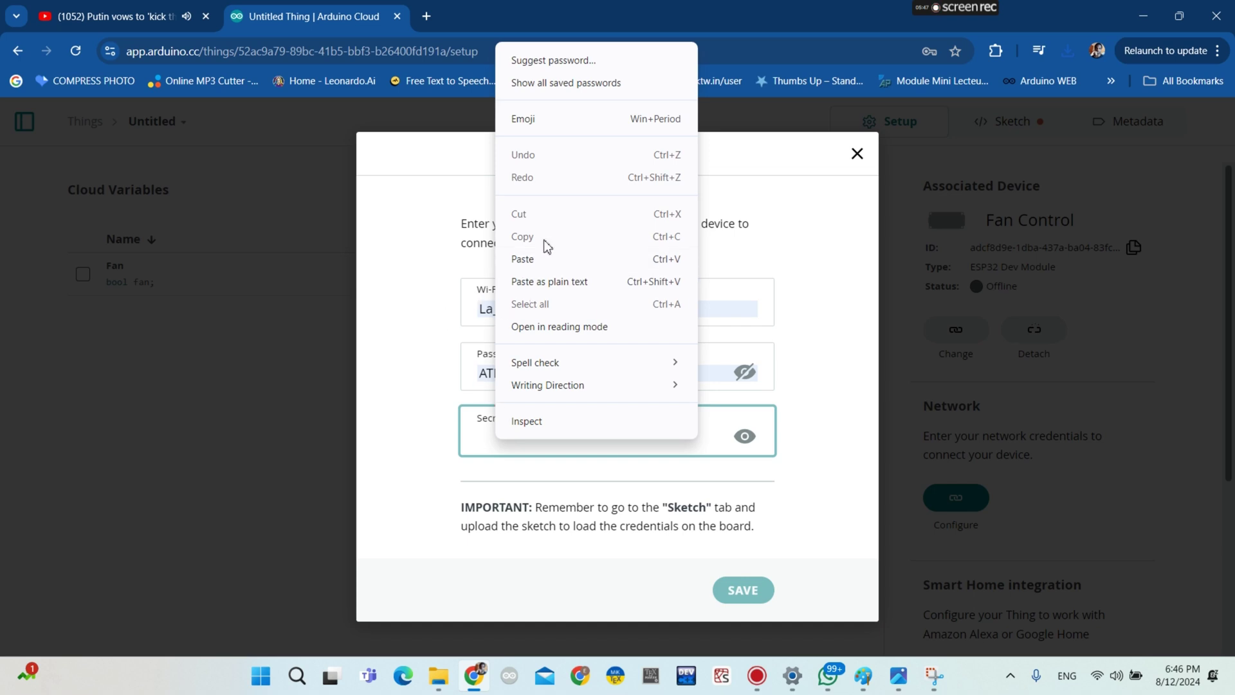
pyautogui.click(524, 258)
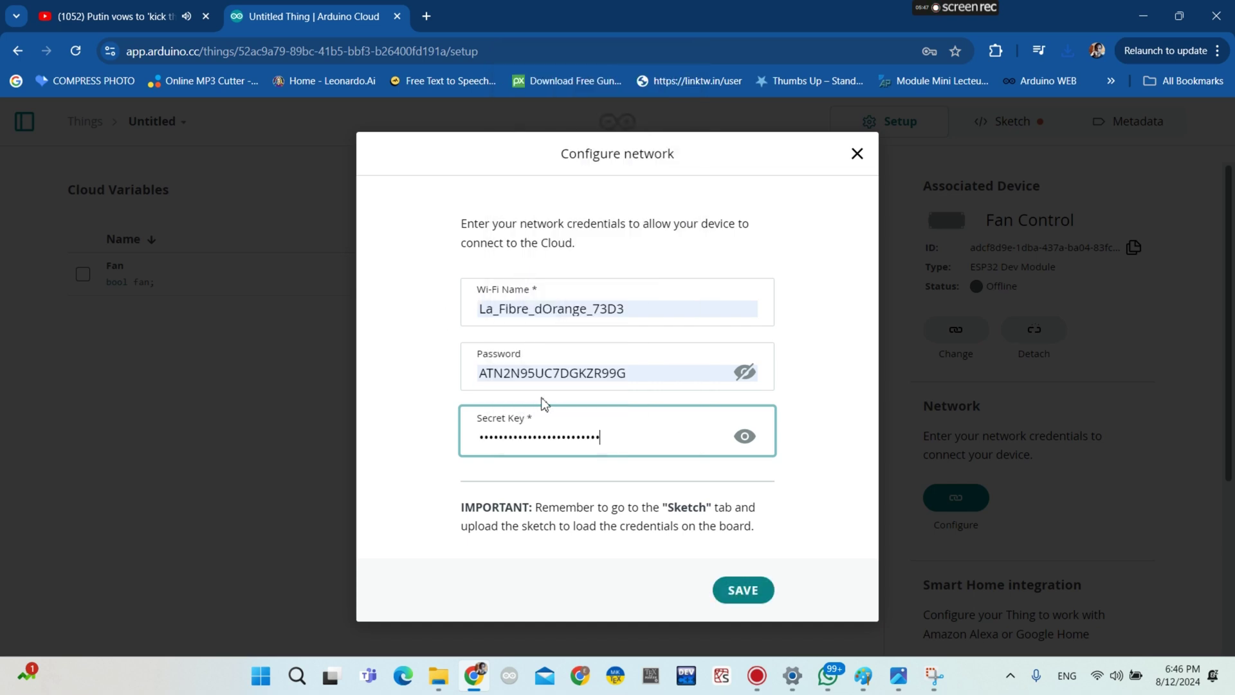
pyautogui.click(744, 438)
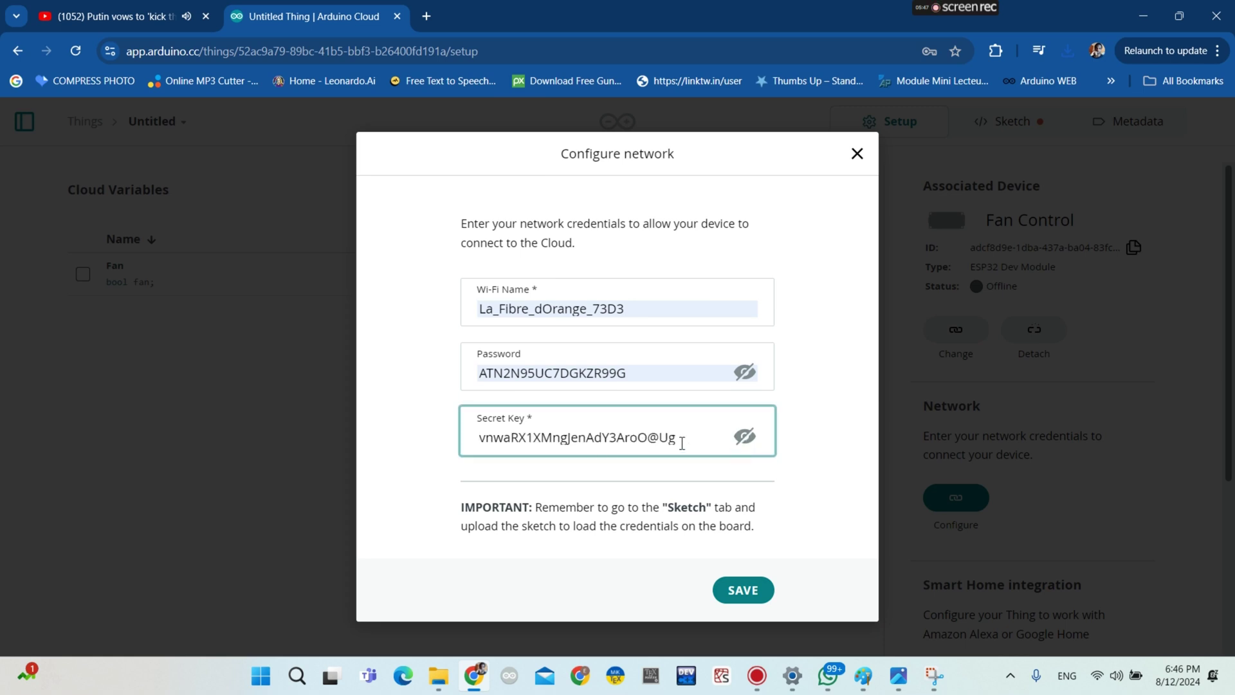
pyautogui.moveTo(695, 443); pyautogui.dragTo(360, 447)
pyautogui.click(745, 436)
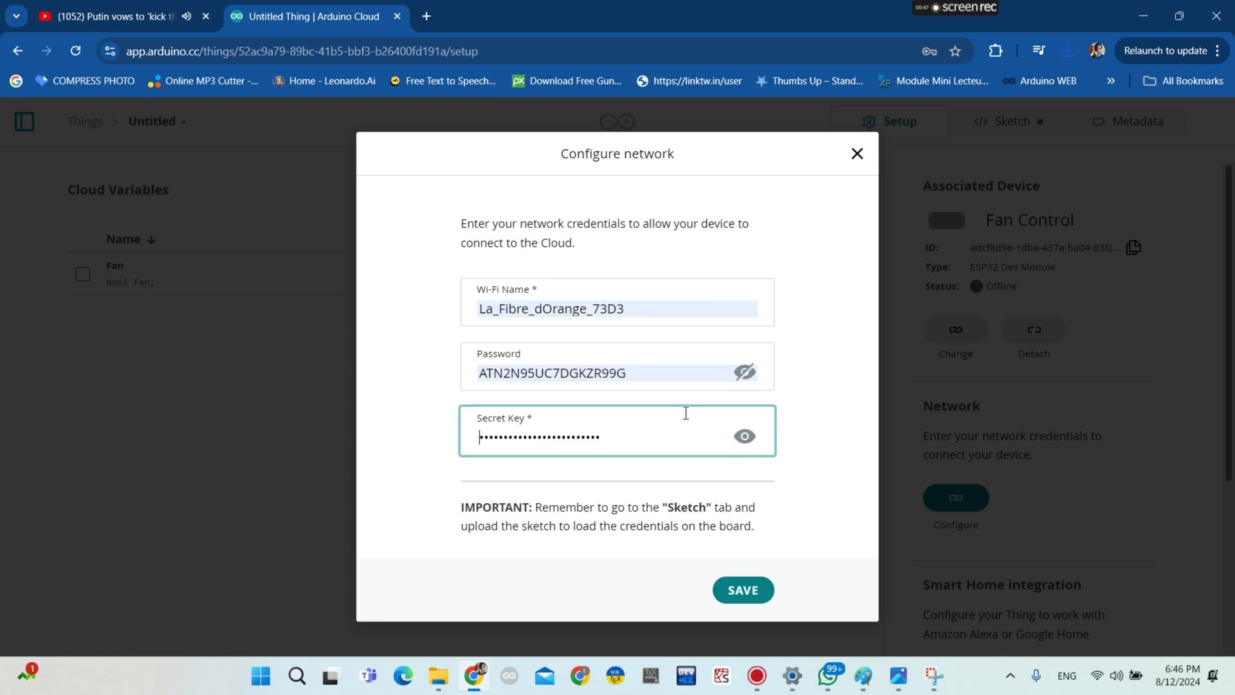
# Open the Arduino Device Secret Key PDF from the Downloads folder and copy the Secret Key from it
pyautogui.click(440, 674)
pyautogui.click(185, 187)
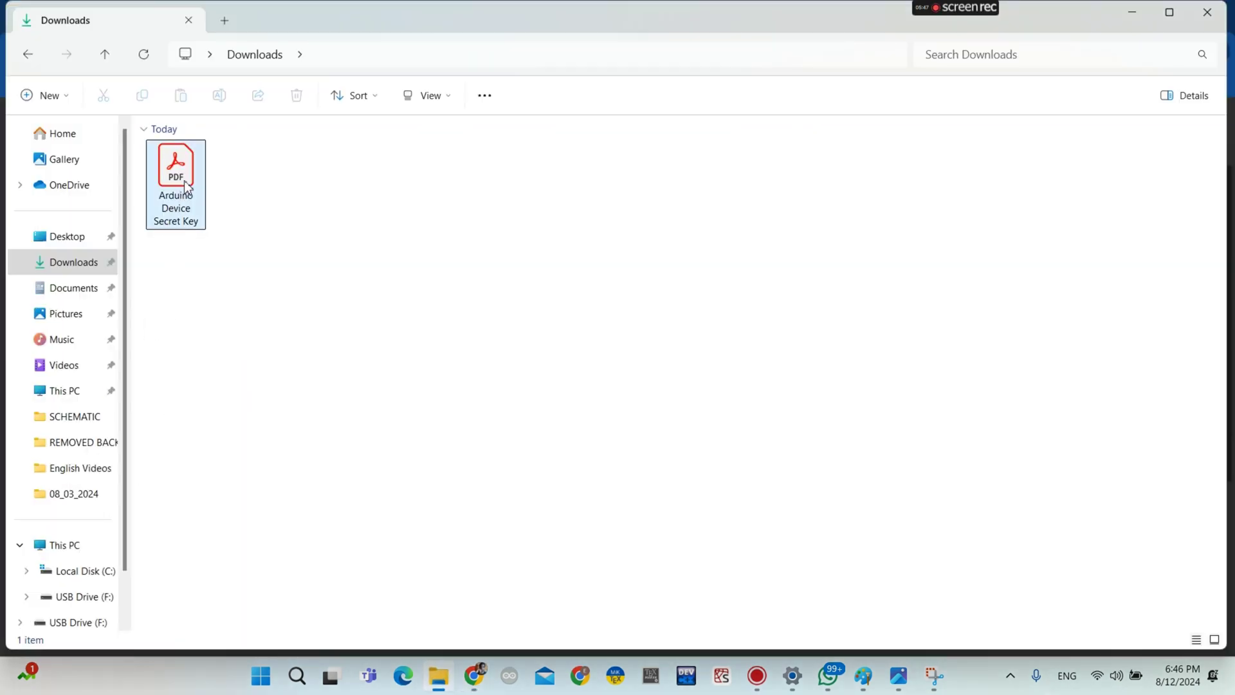
pyautogui.doubleClick(187, 187)
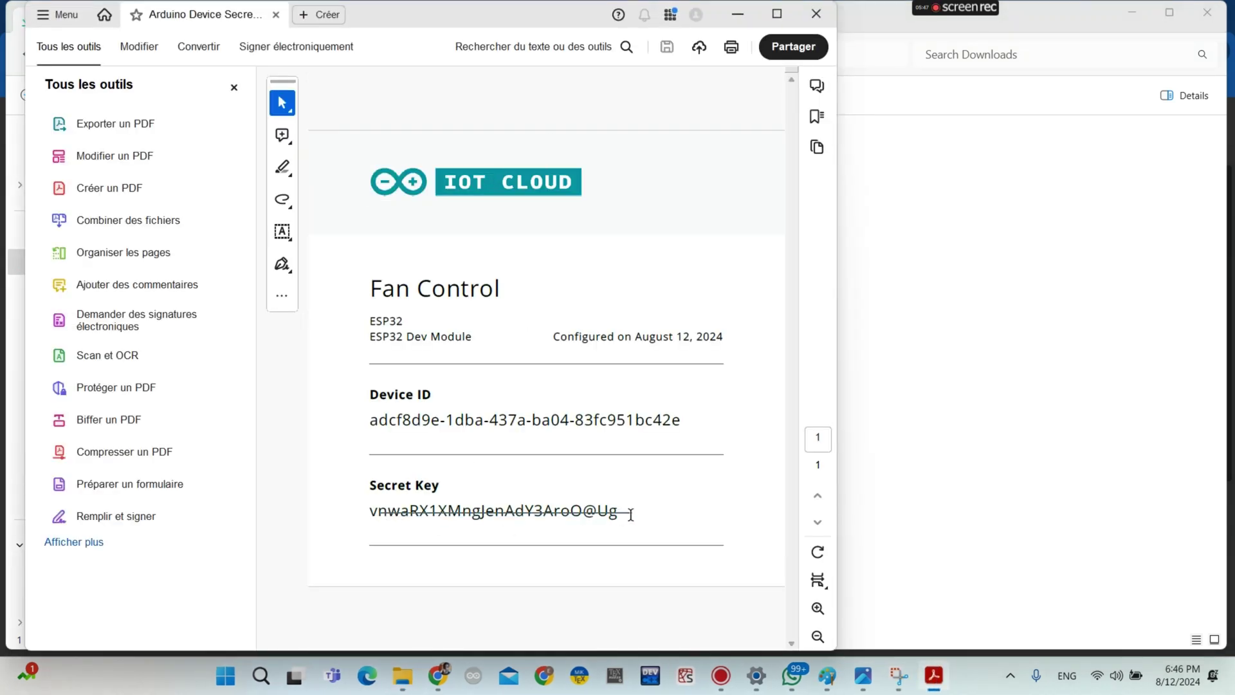
pyautogui.moveTo(627, 515); pyautogui.dragTo(370, 513)
pyautogui.rightClick(370, 513)
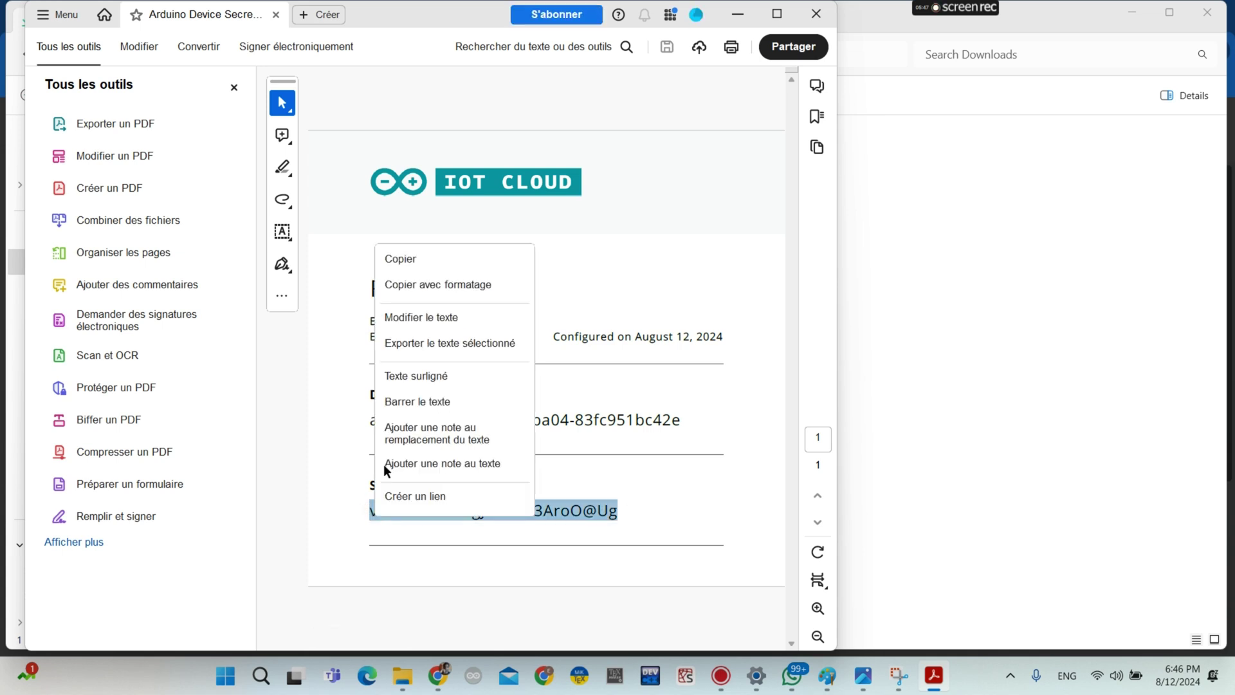
pyautogui.click(399, 260)
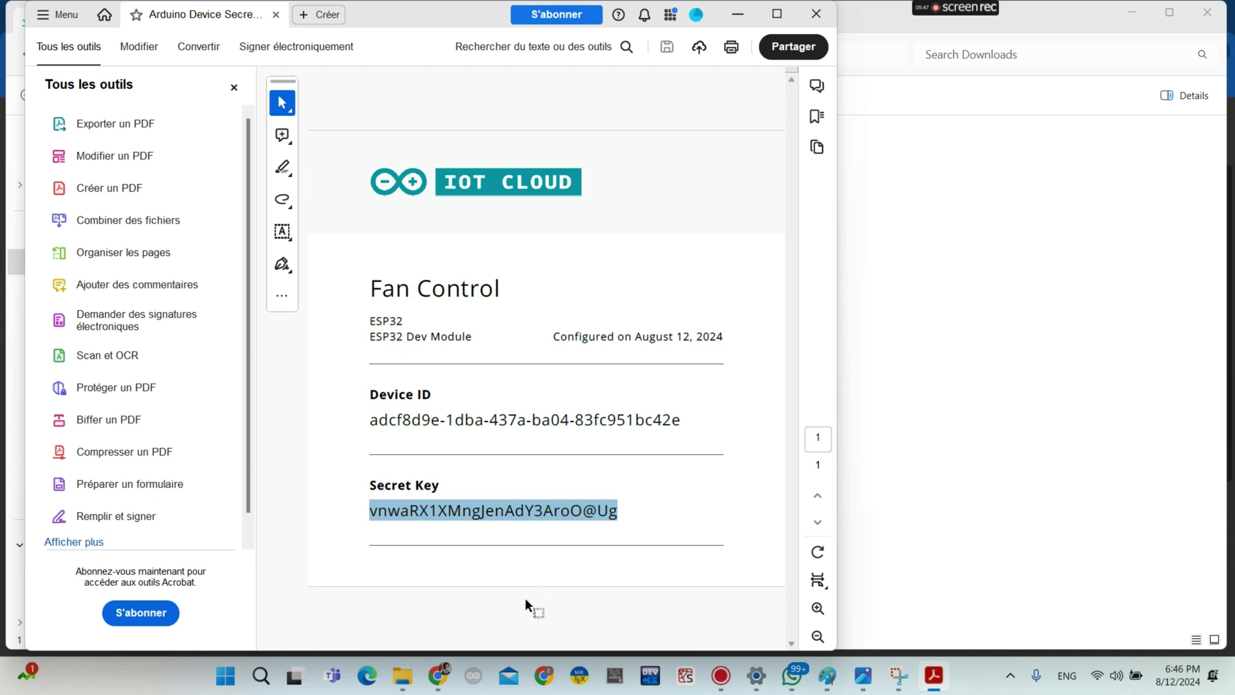
# Back in the browser, replace the Secret Key with the one copied from the PDF and save the network configuration
pyautogui.click(436, 679)
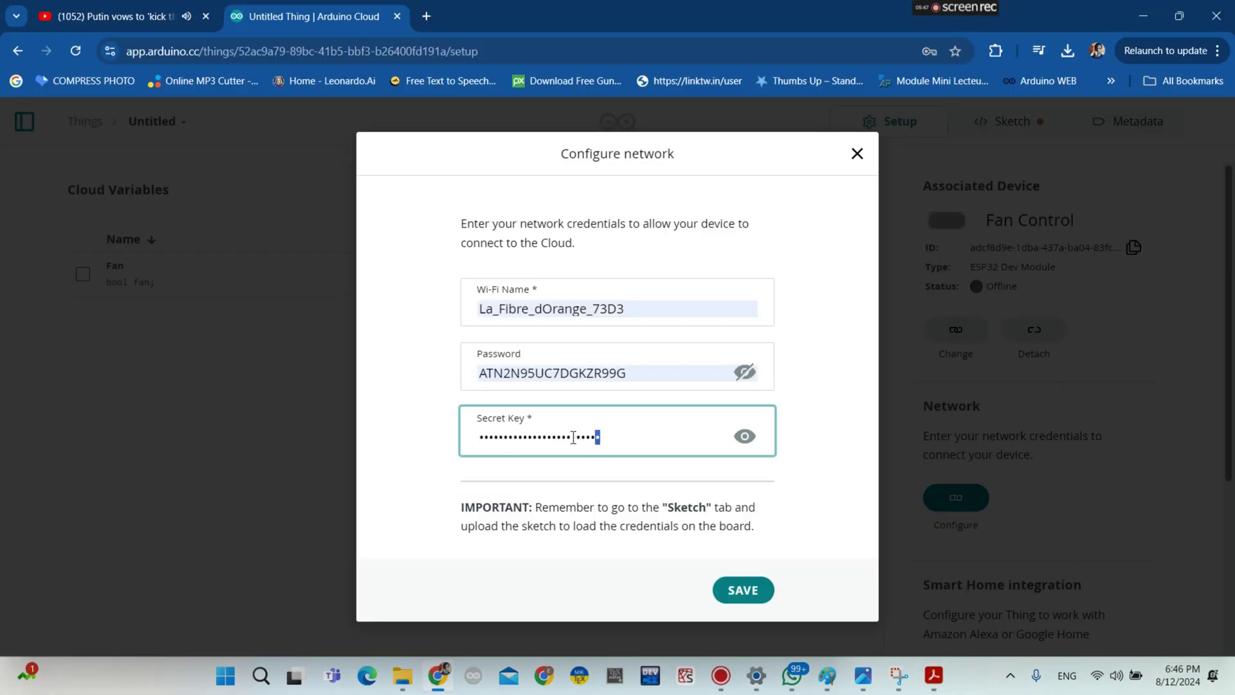
pyautogui.moveTo(573, 437); pyautogui.dragTo(375, 453)
pyautogui.rightClick(517, 442)
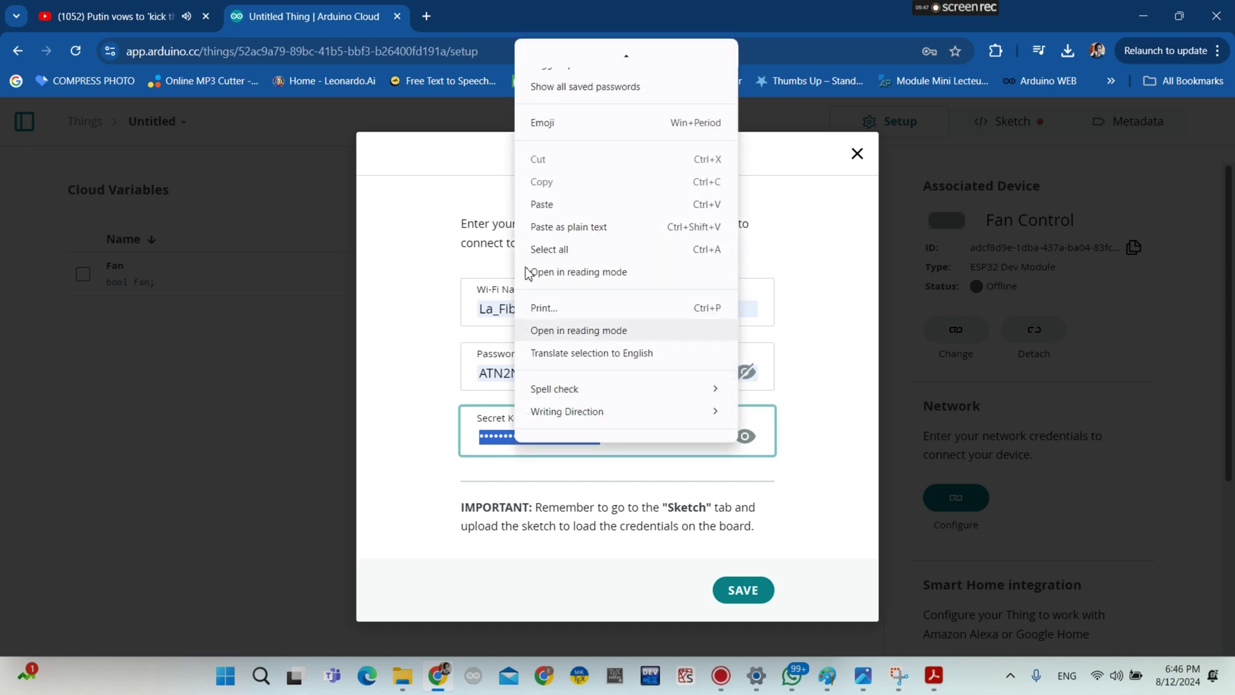
pyautogui.click(541, 212)
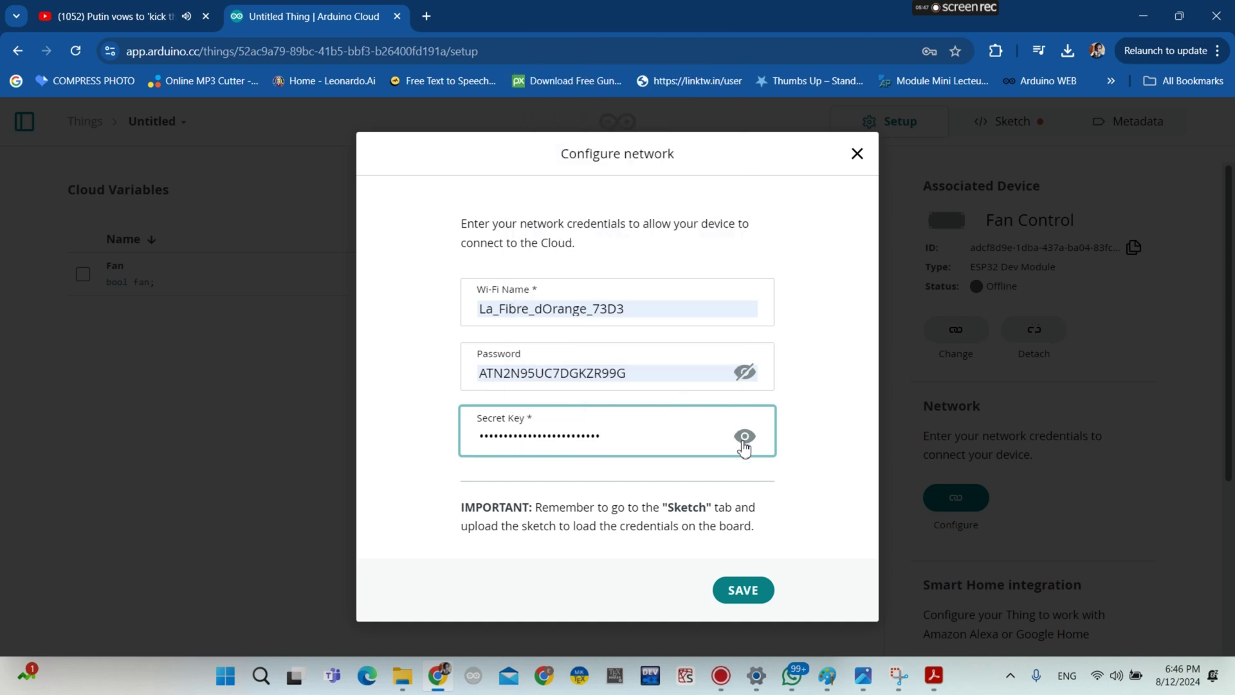
pyautogui.click(745, 438)
pyautogui.click(744, 438)
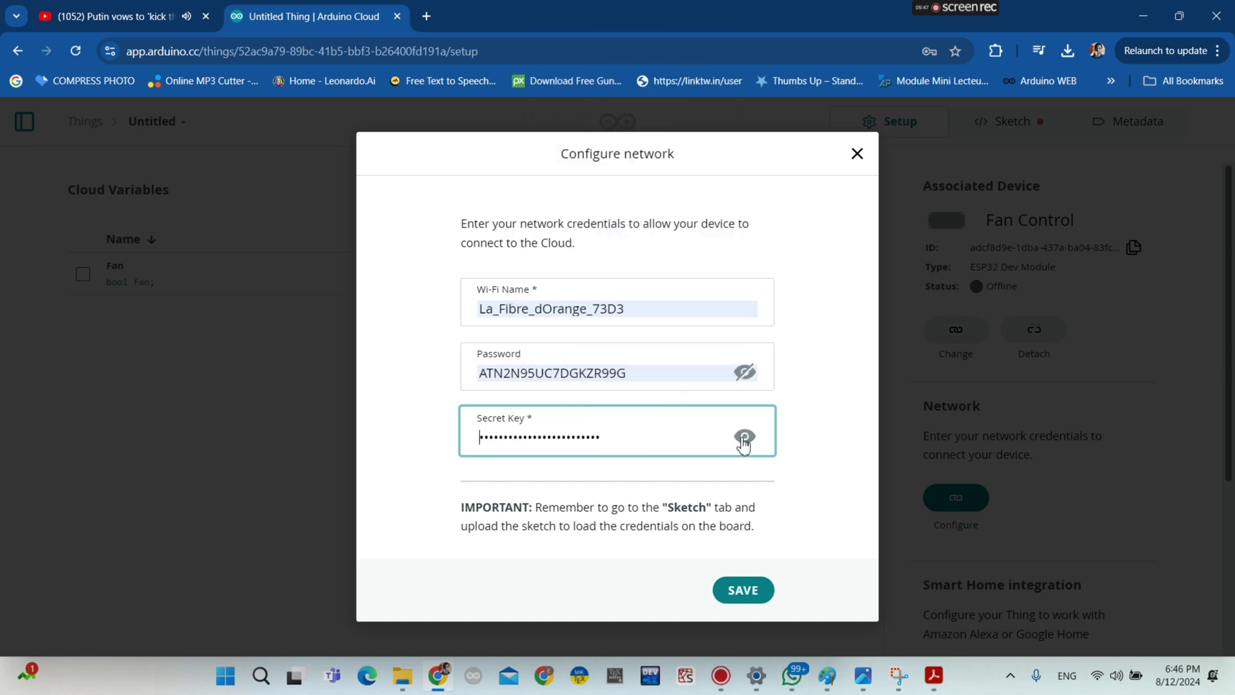
pyautogui.click(740, 590)
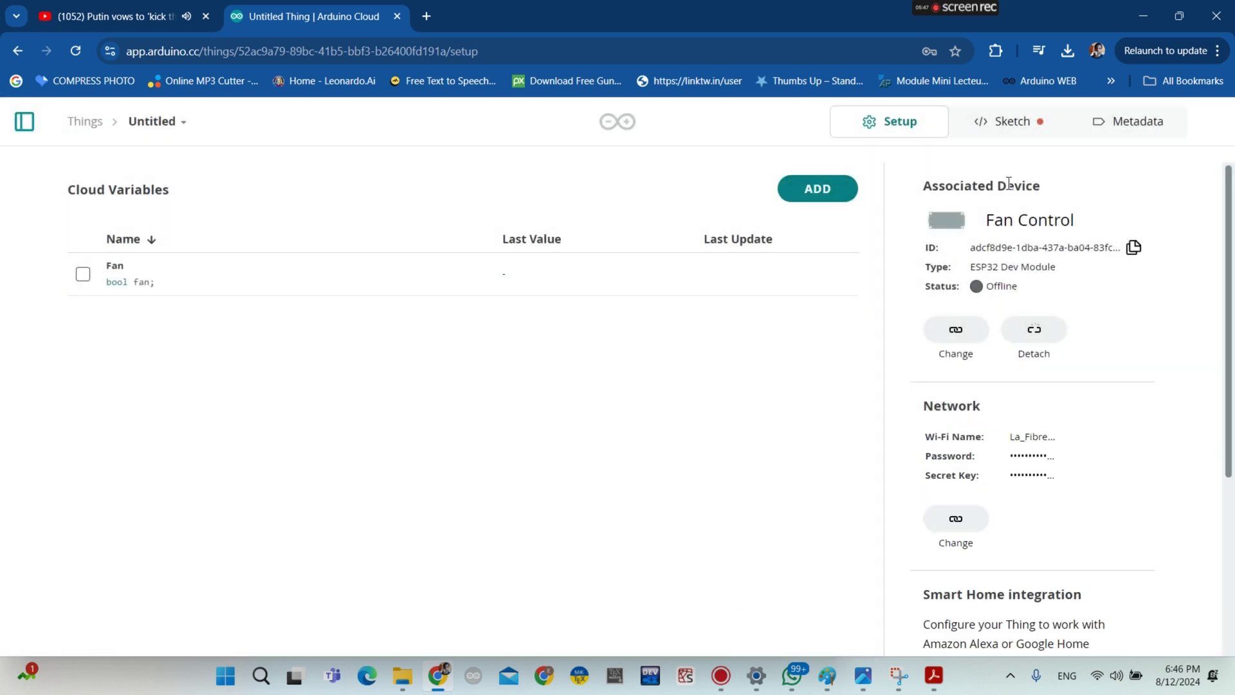
# Open the Thing's sketch and rename the Thing Fan Control
pyautogui.click(995, 125)
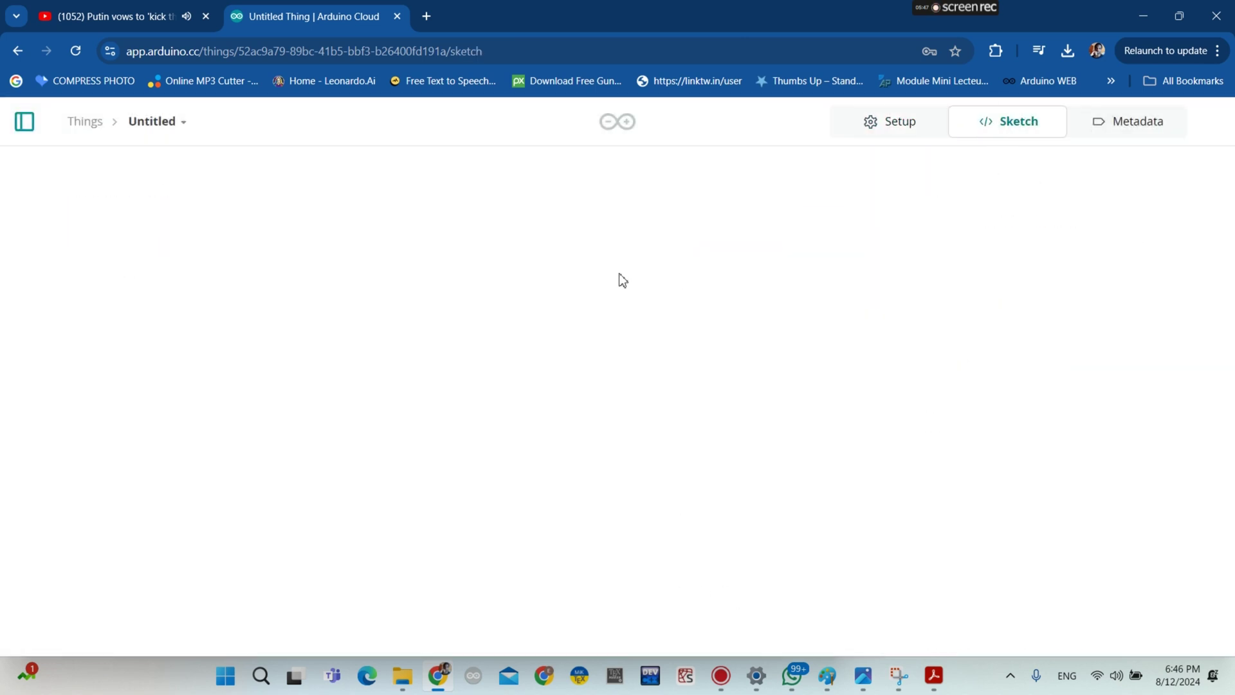
pyautogui.click(154, 121)
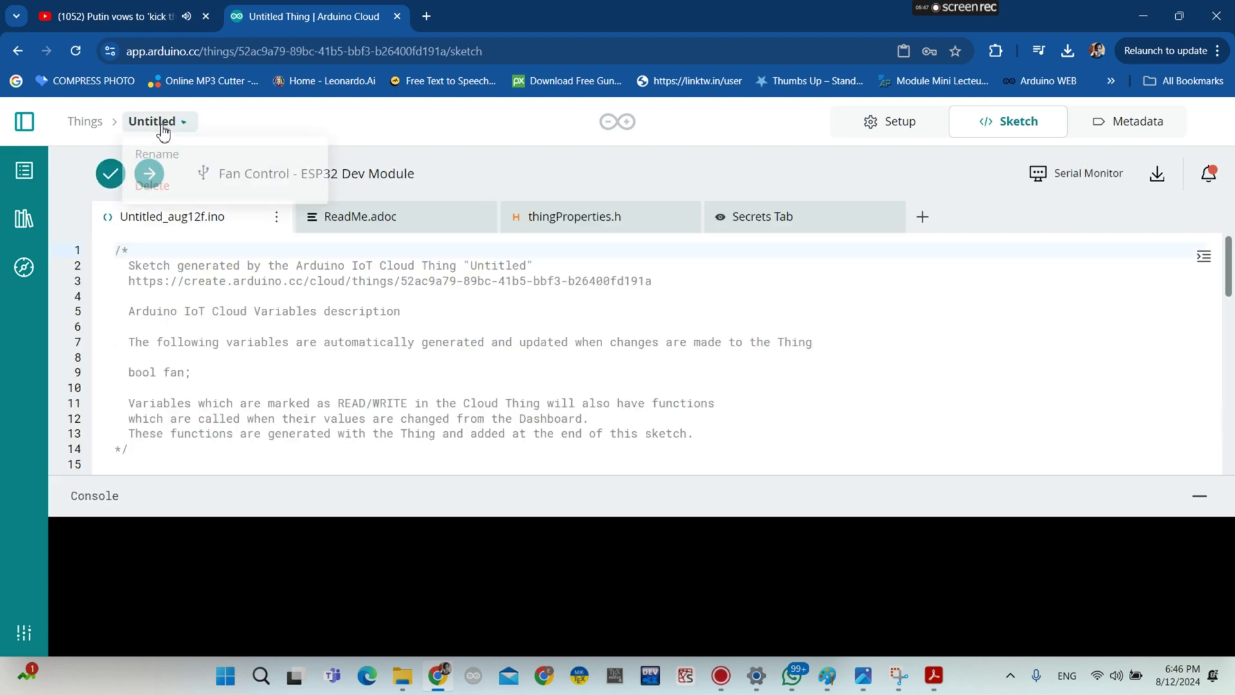
pyautogui.click(265, 154)
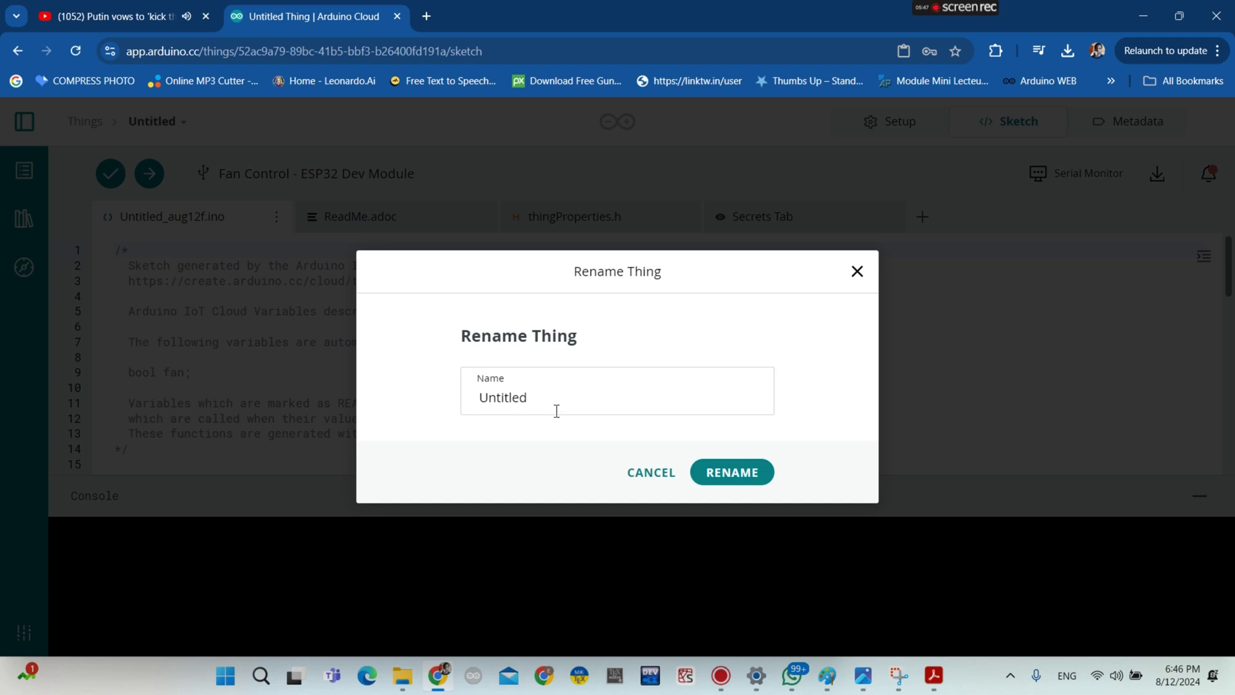
pyautogui.moveTo(557, 411); pyautogui.dragTo(476, 402)
pyautogui.press('capslock')
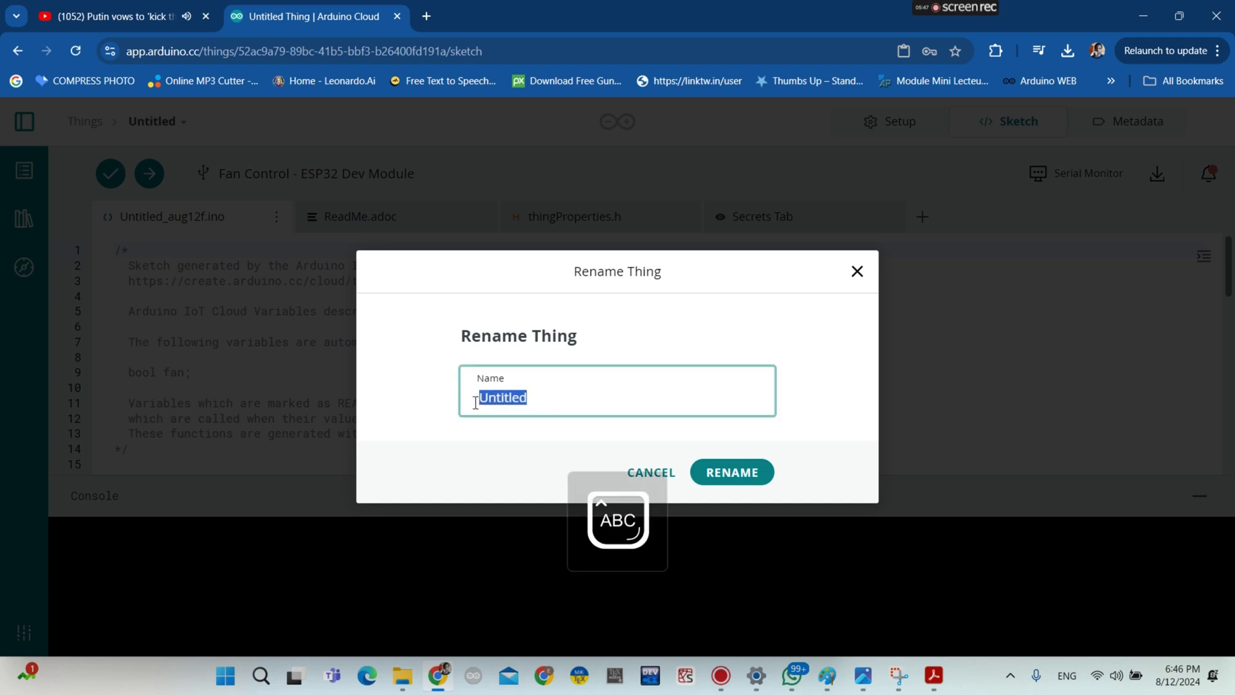
pyautogui.write('F')
pyautogui.press('capslock')
pyautogui.write('an')
pyautogui.press('capslock')
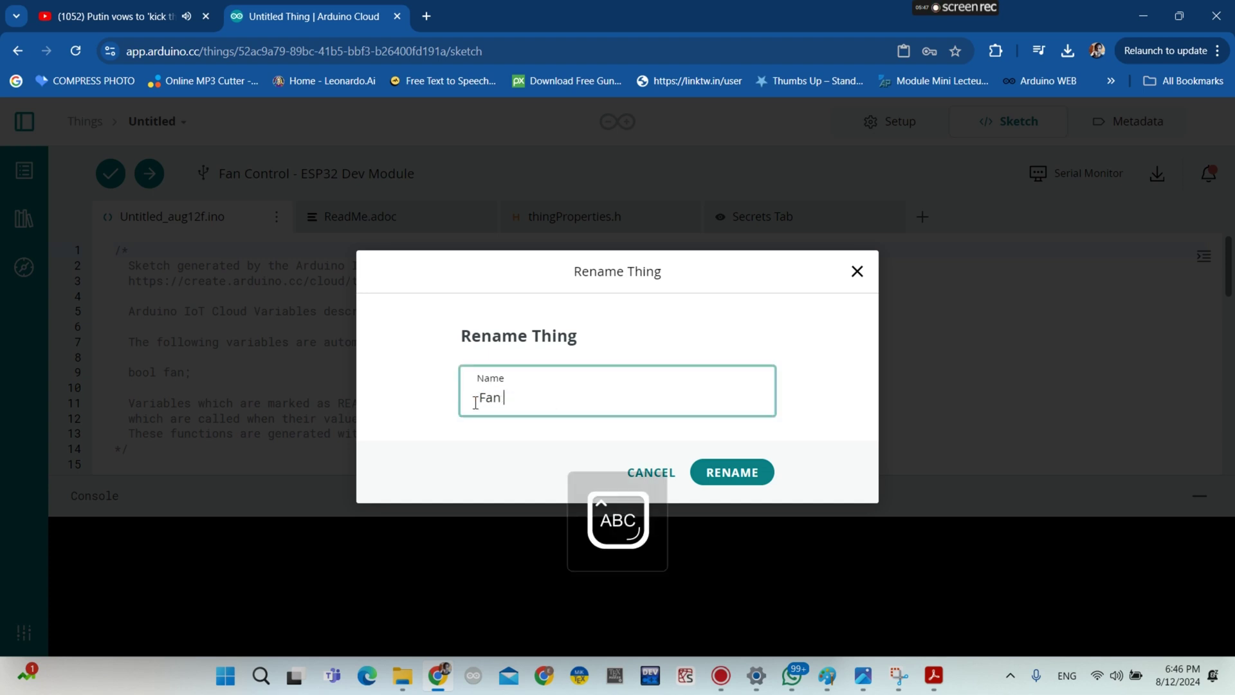
pyautogui.write('C')
pyautogui.press('capslock')
pyautogui.write('ontrol')
pyautogui.click(732, 472)
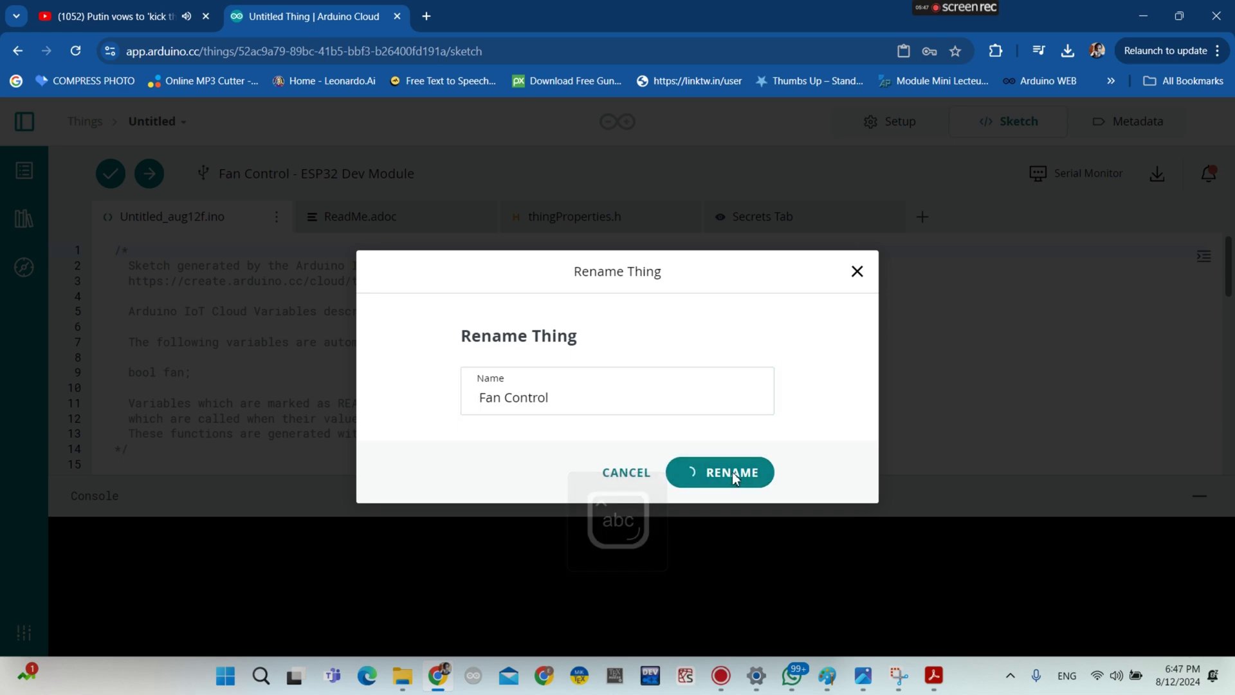
# Add an if(fan == 1){ } block inside loop() below the "Your code here" comment
pyautogui.scroll(-10, 289, 408)
pyautogui.scroll(3, 273, 402)
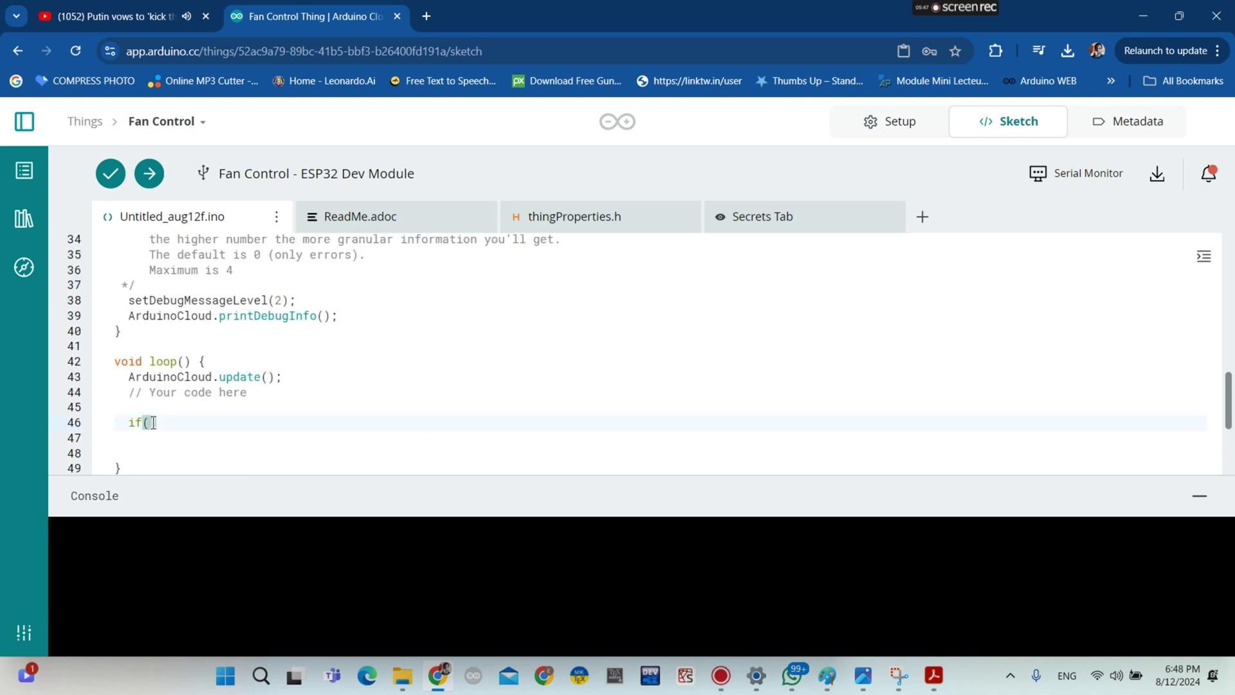
pyautogui.write('an ==')
pyautogui.press('capslock')
pyautogui.write('1')
pyautogui.press('capslock')
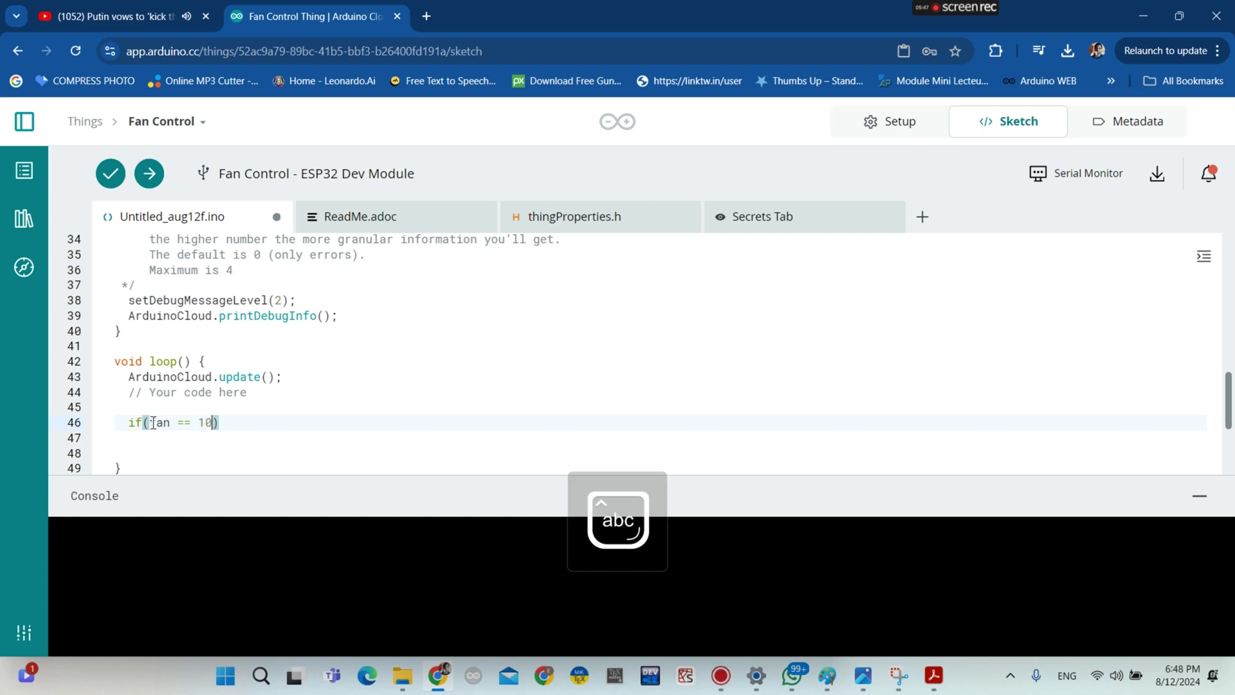
pyautogui.press('BackSpace')
pyautogui.write('{')
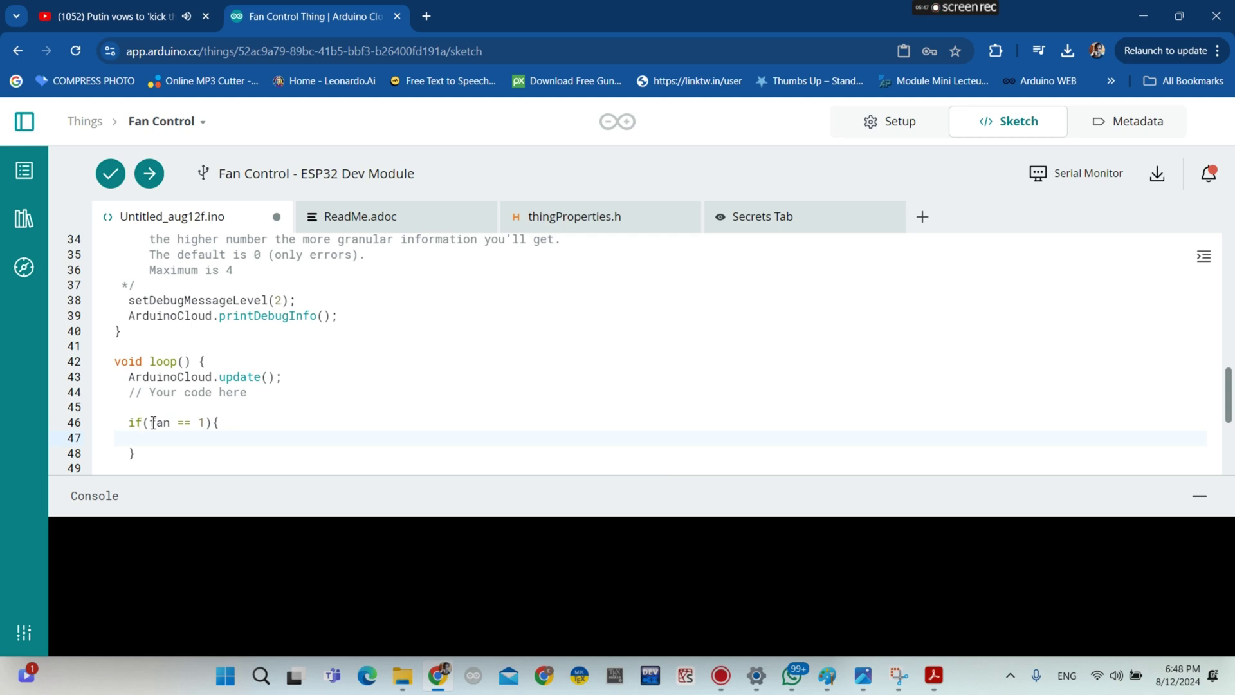
# Write digitalWrite(FanGpio, 1); inside the if block
pyautogui.write('digital')
pyautogui.press('capslock')
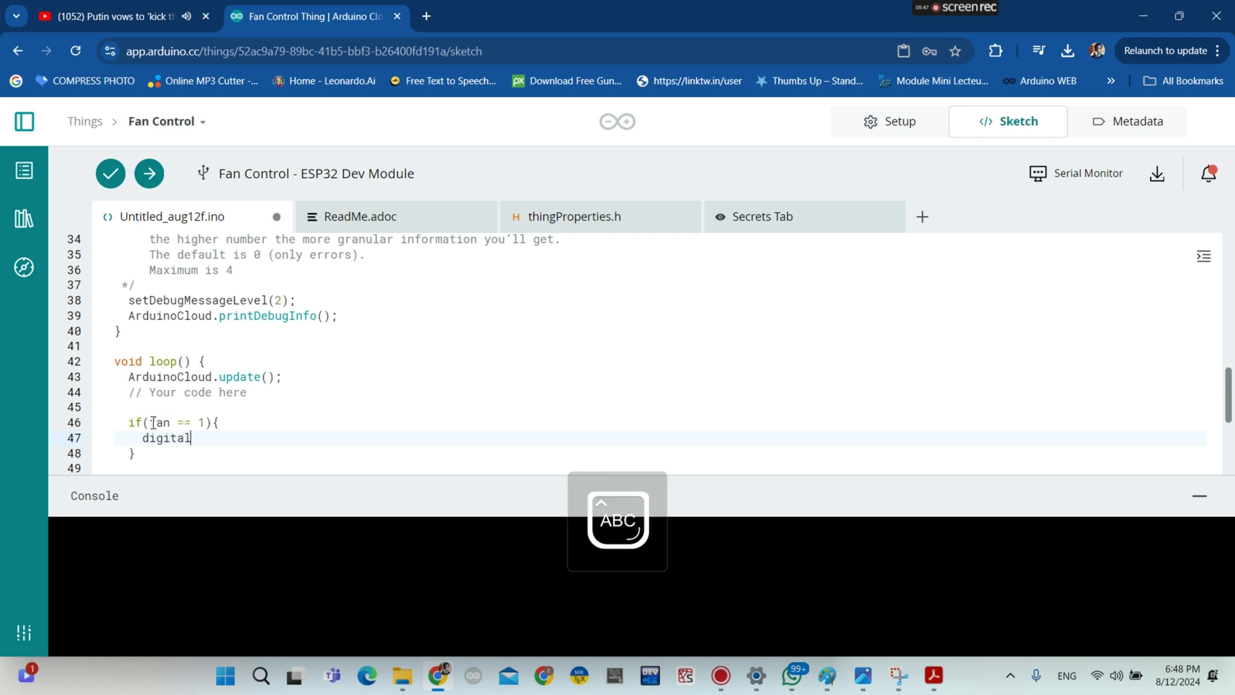
pyautogui.write('W')
pyautogui.press('capslock')
pyautogui.write('rite(')
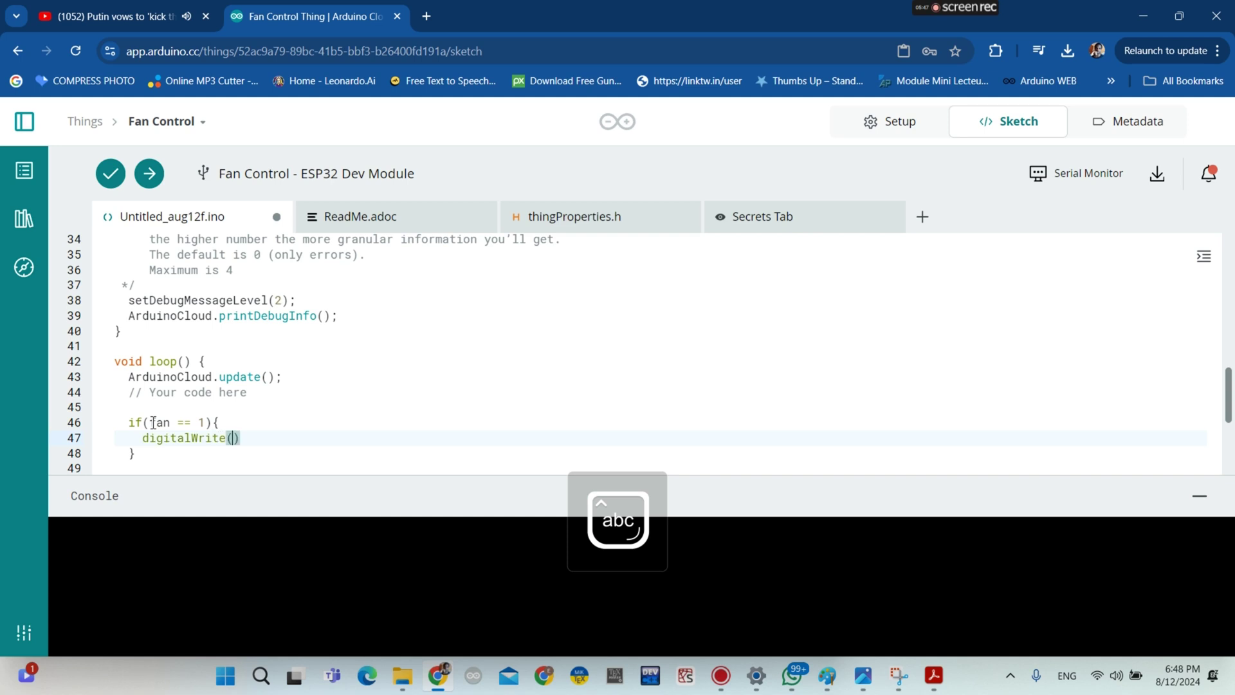
pyautogui.press('capslock')
pyautogui.write('F')
pyautogui.press('capslock')
pyautogui.write('q')
pyautogui.press('BackSpace')
pyautogui.write('an')
pyautogui.press('capslock')
pyautogui.write('G')
pyautogui.press('capslock')
pyautogui.write('pio,')
pyautogui.press('capslock')
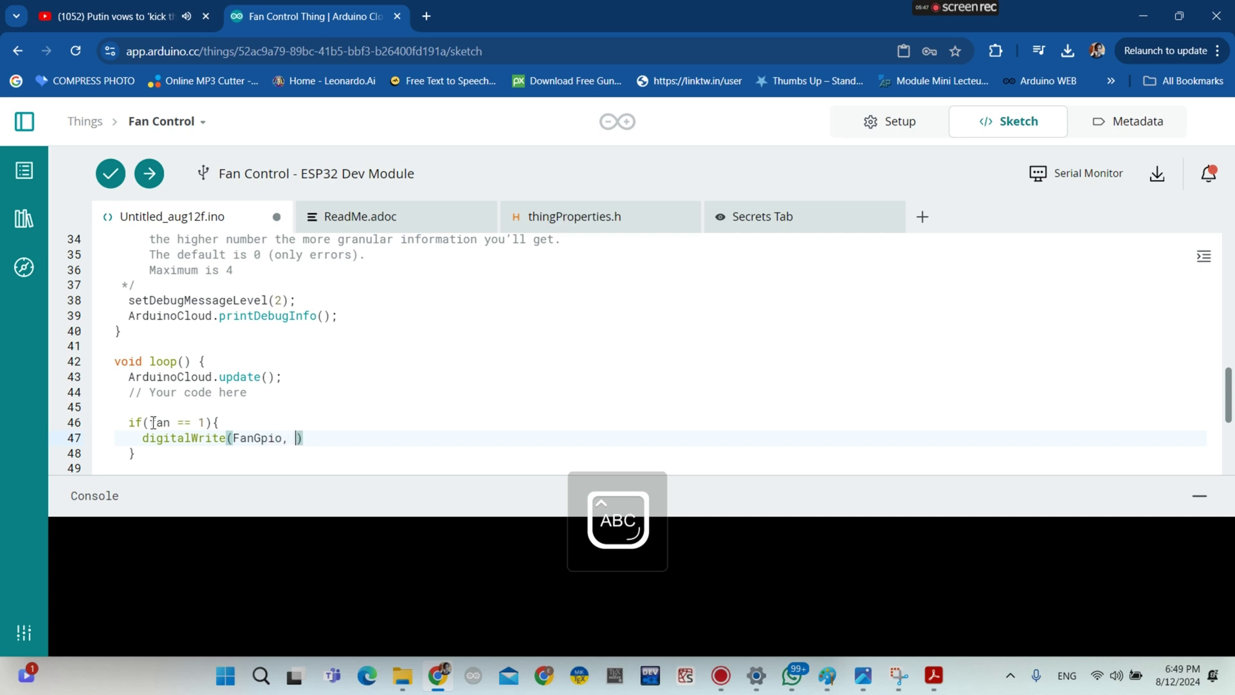
pyautogui.write('1')
pyautogui.press('capslock')
pyautogui.write(');')
# Add an else branch after the if block containing digitalWrite(FanGpio, 0);
pyautogui.click(168, 458)
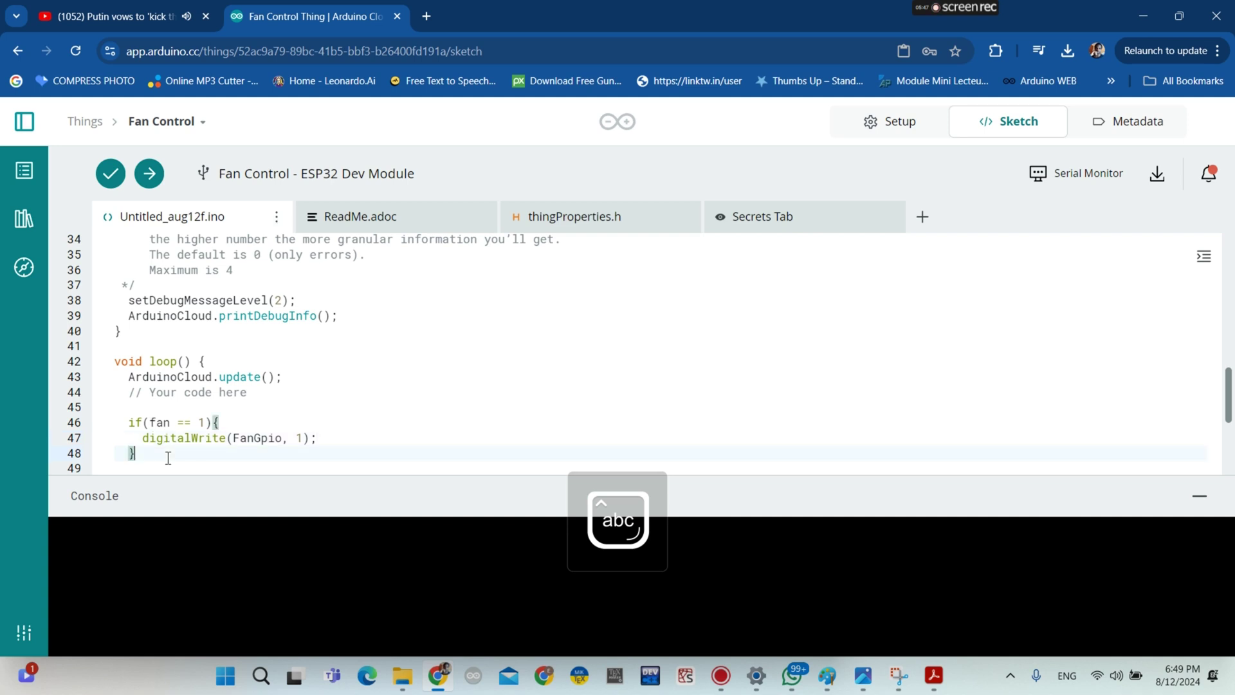
pyautogui.write('else')
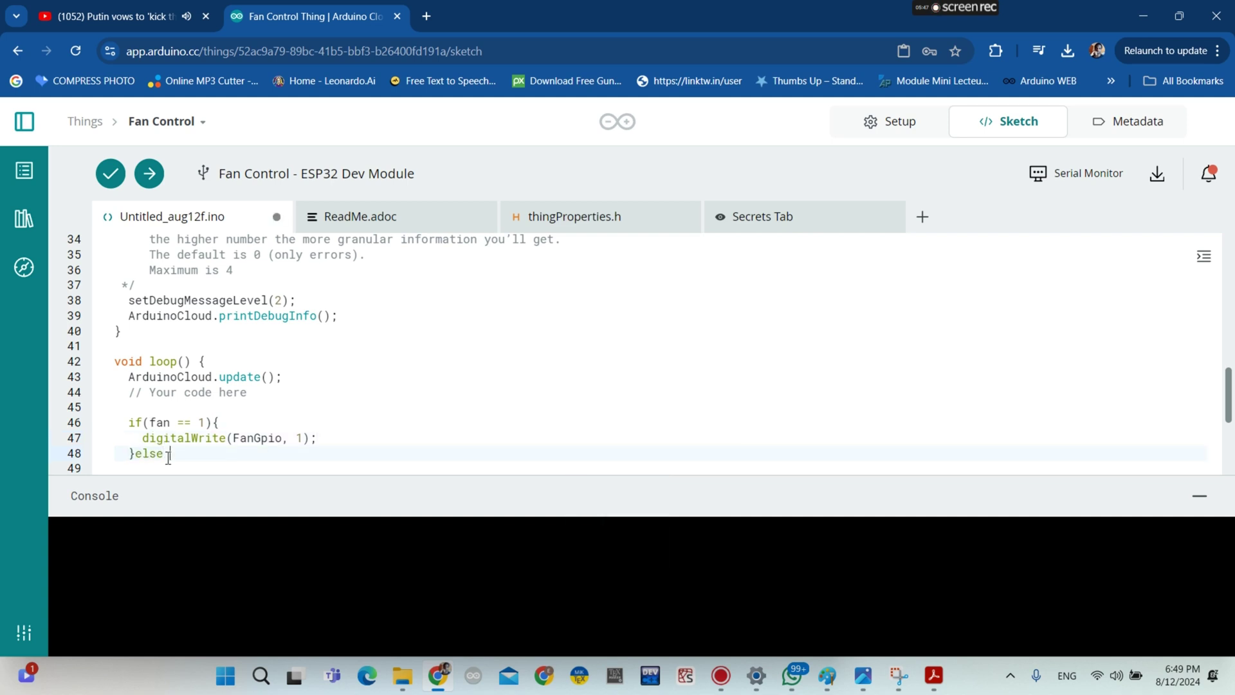
pyautogui.write(' {')
pyautogui.write('digital')
pyautogui.press('capslock')
pyautogui.write('W')
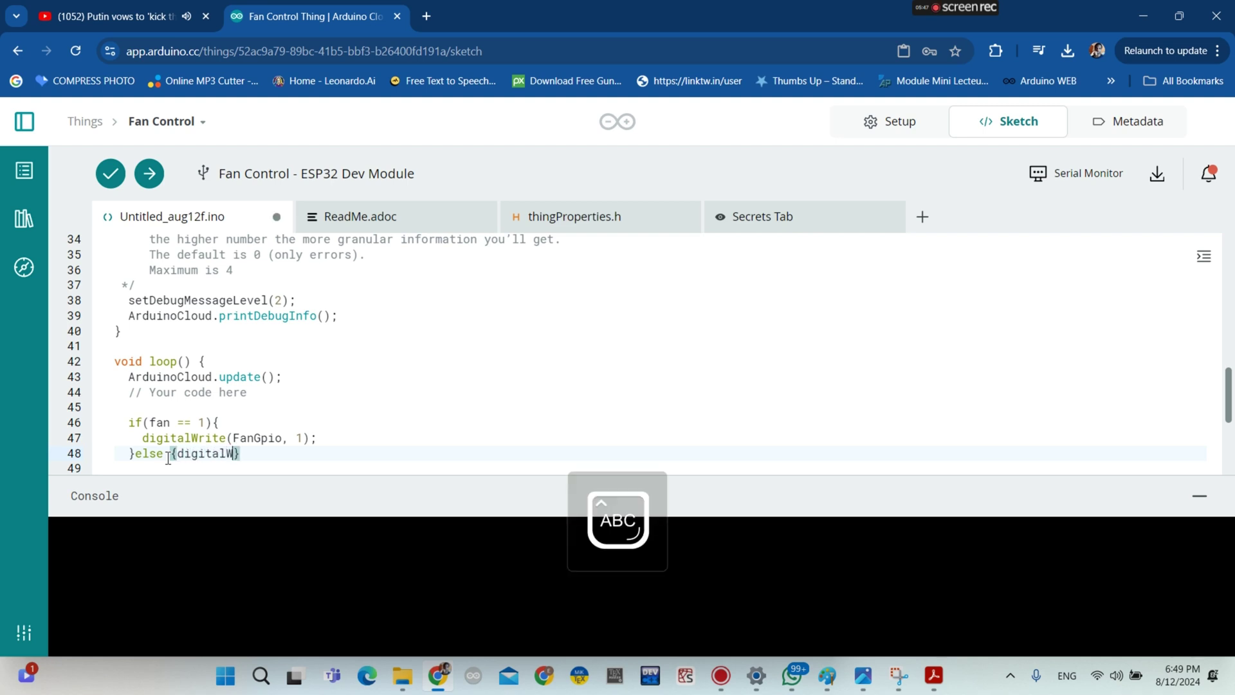
pyautogui.press('capslock')
pyautogui.write('rite')
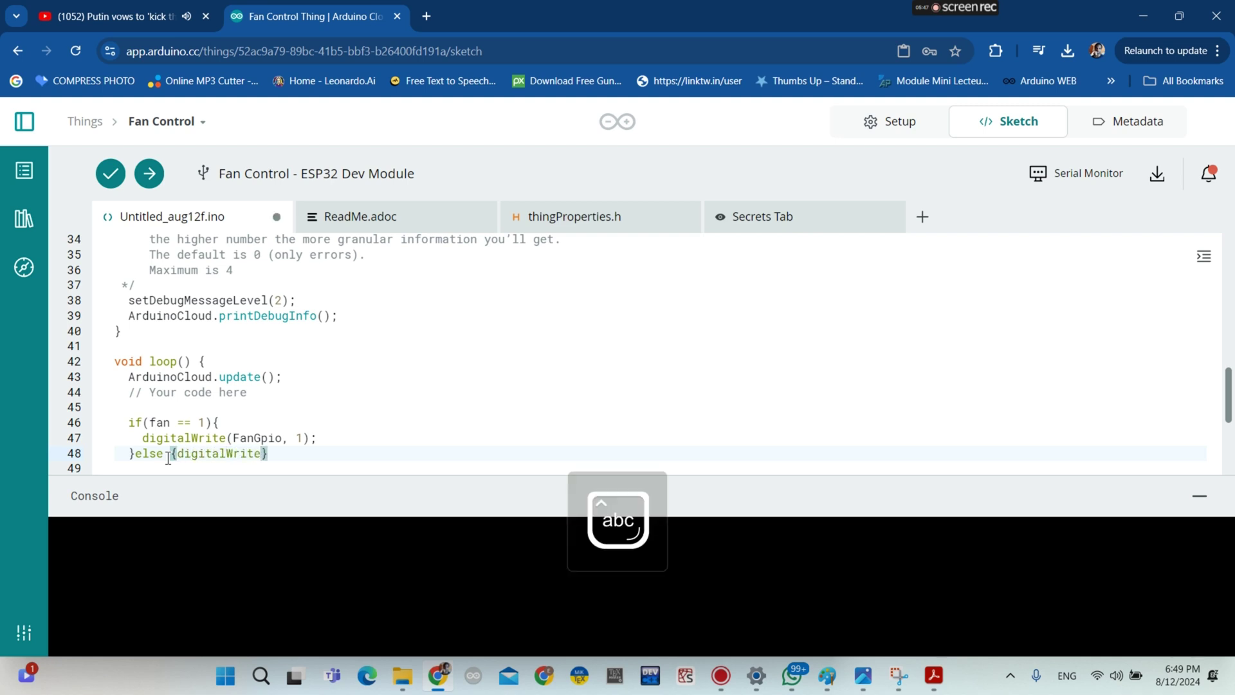
pyautogui.write('(')
pyautogui.press('capslock')
pyautogui.write('F')
pyautogui.press('capslock')
pyautogui.write('a')
pyautogui.write('n')
pyautogui.press('capslock')
pyautogui.write('G')
pyautogui.press('capslock')
pyautogui.write('pio,')
pyautogui.press('capslock')
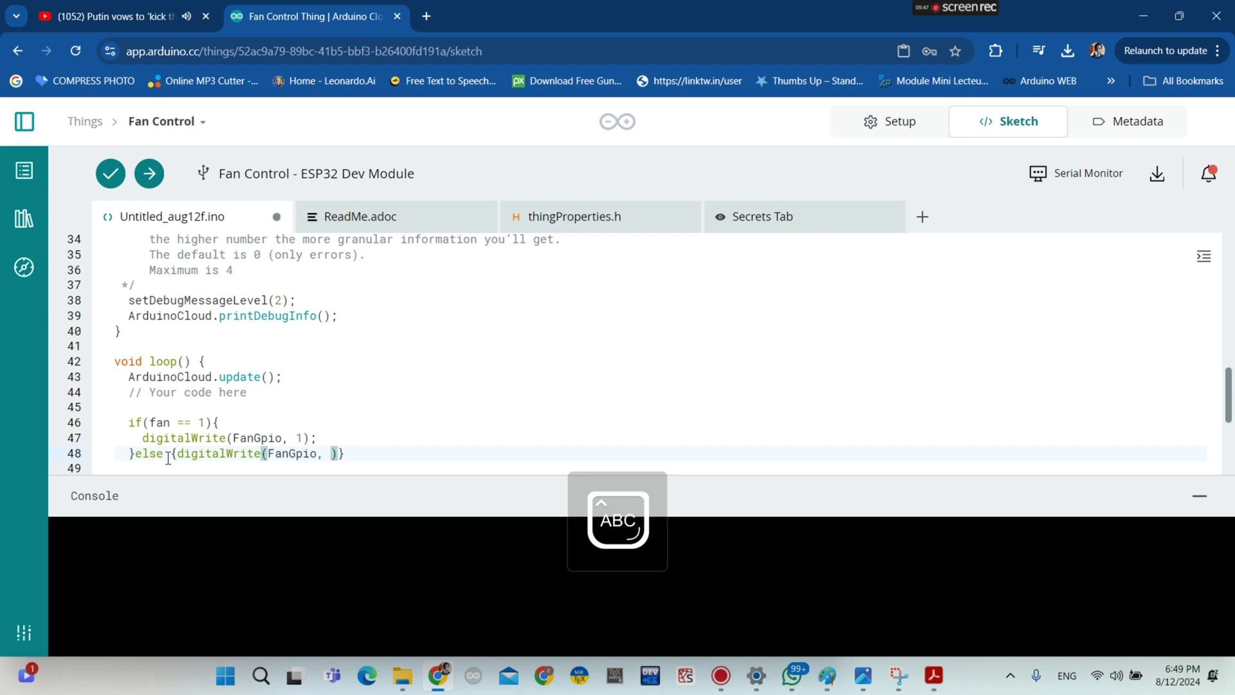
pyautogui.press('capslock')
pyautogui.write('0);')
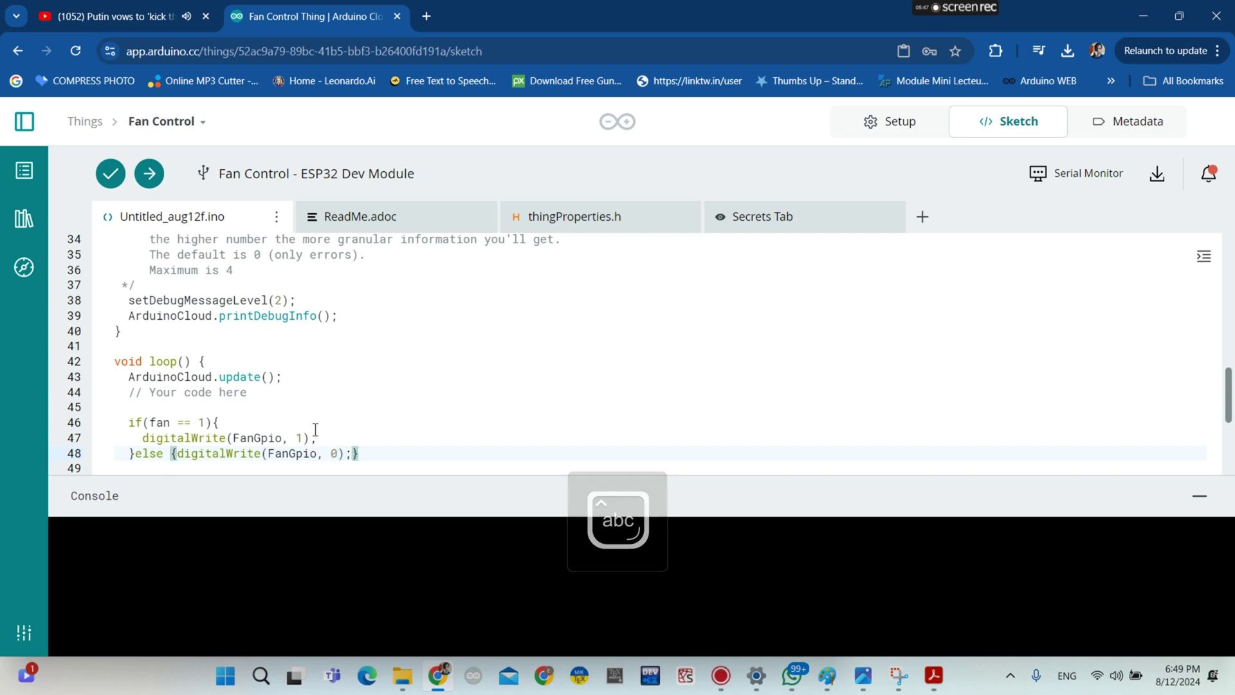
# Cut the whole if/else block that switches FanGpio out of loop()
pyautogui.scroll(-2, 245, 386)
pyautogui.moveTo(115, 341); pyautogui.dragTo(263, 396)
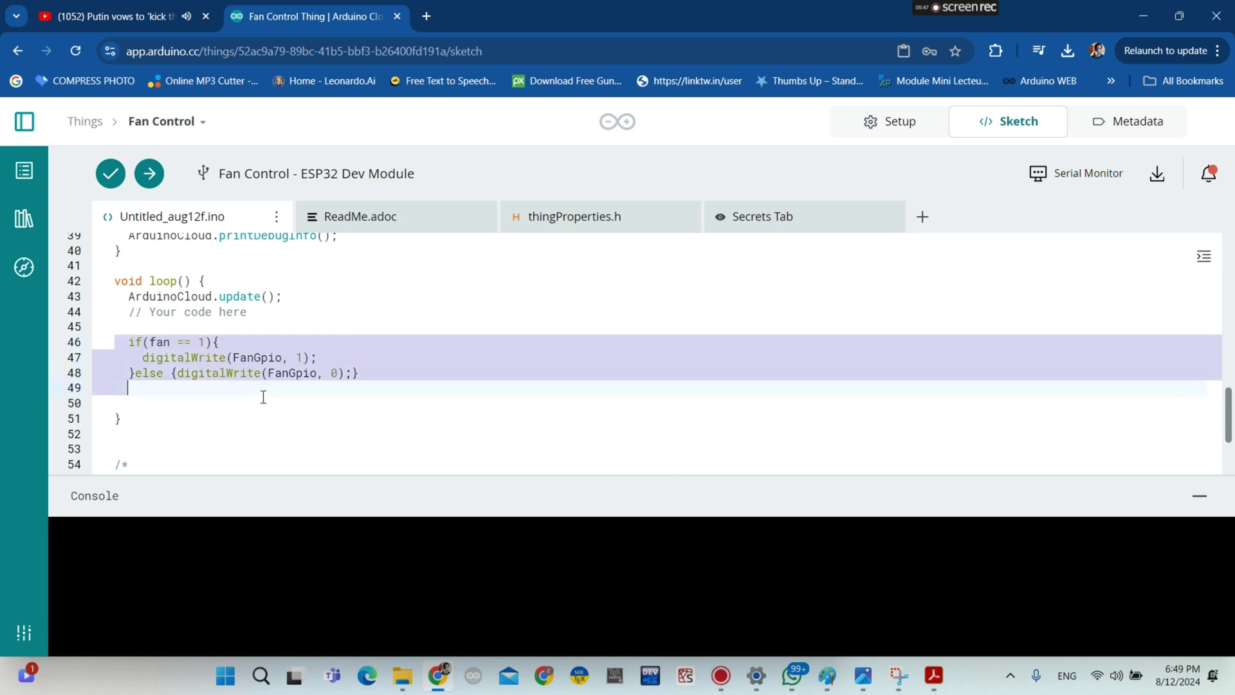
pyautogui.click(344, 359)
pyautogui.moveTo(128, 341); pyautogui.dragTo(385, 384)
pyautogui.hotkey('ctrl', 'c')
pyautogui.press('BackSpace')
pyautogui.scroll(-2, 323, 386)
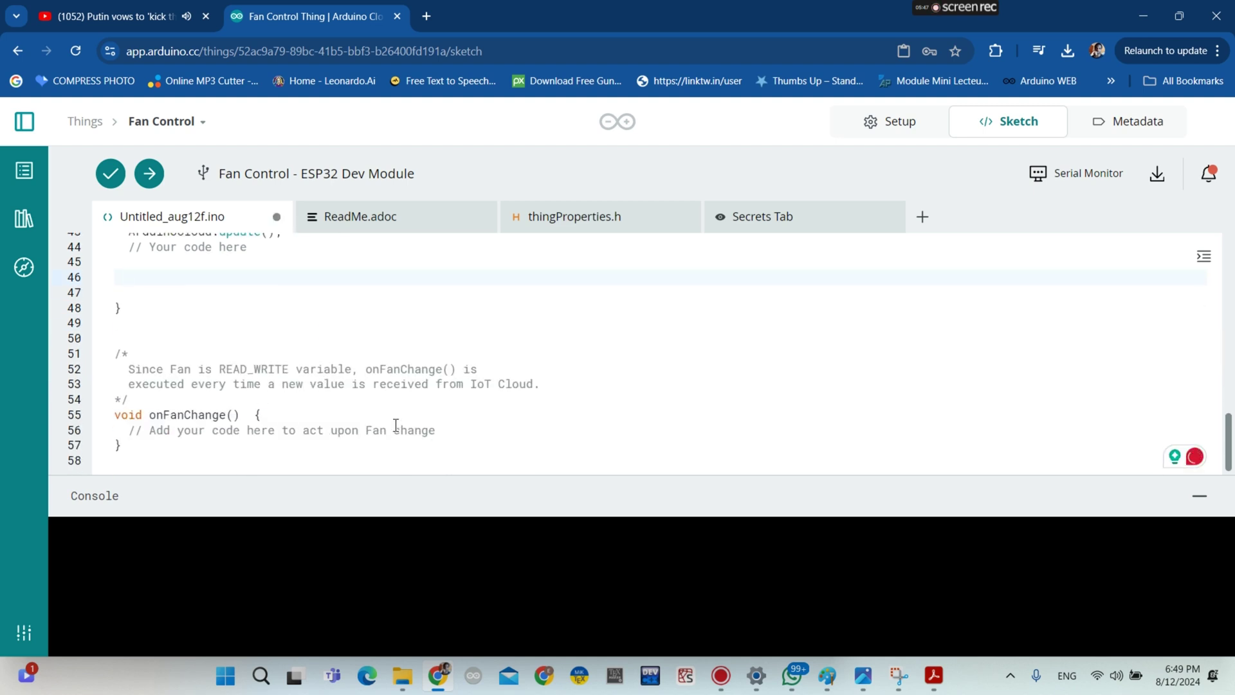
# Try pasting the if/else block on a new line below the comment inside onFanChange(), and undo the paste
pyautogui.click(442, 432)
pyautogui.press('Return')
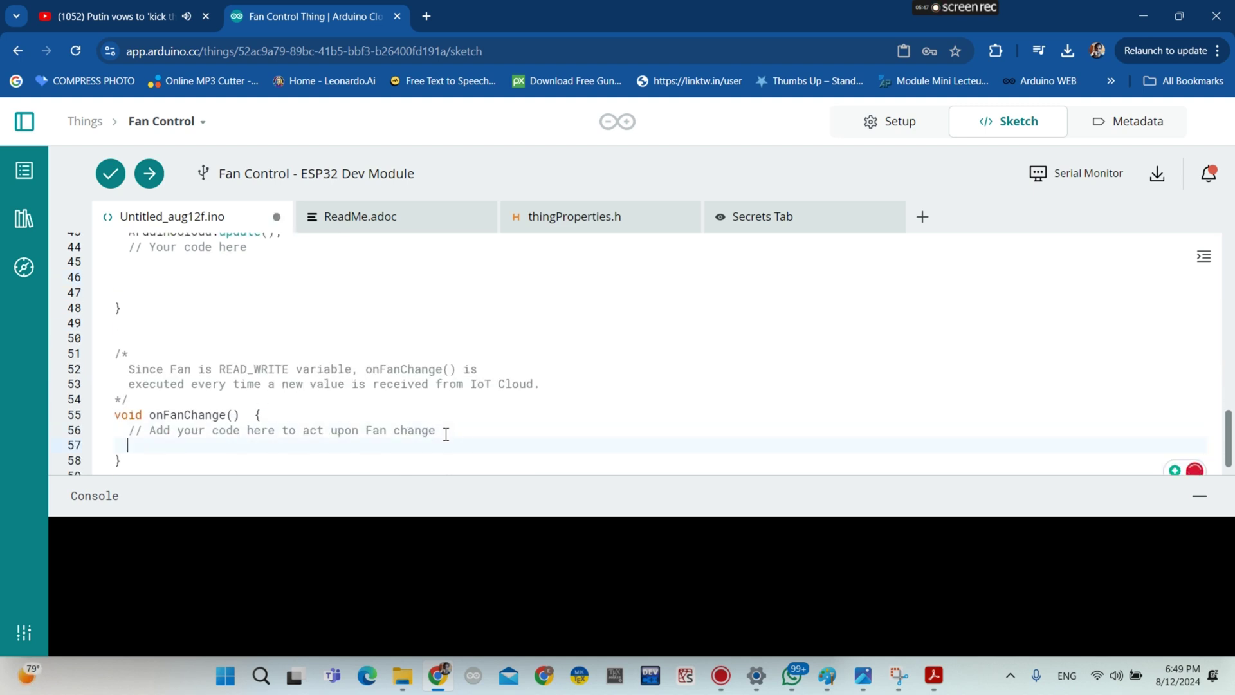
pyautogui.hotkey('ctrl', 'v')
pyautogui.hotkey('ctrl', 'z')
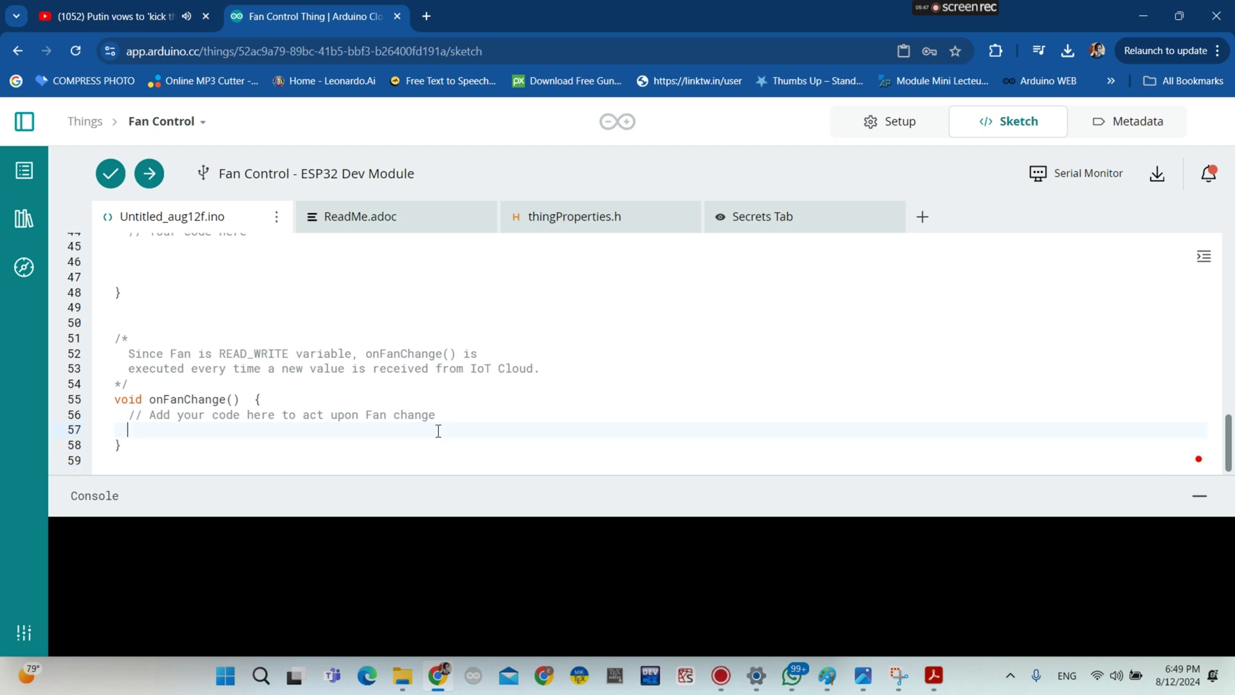
# Paste the if/else block into loop() directly below the "Your code here" comment
pyautogui.scroll(5, 298, 367)
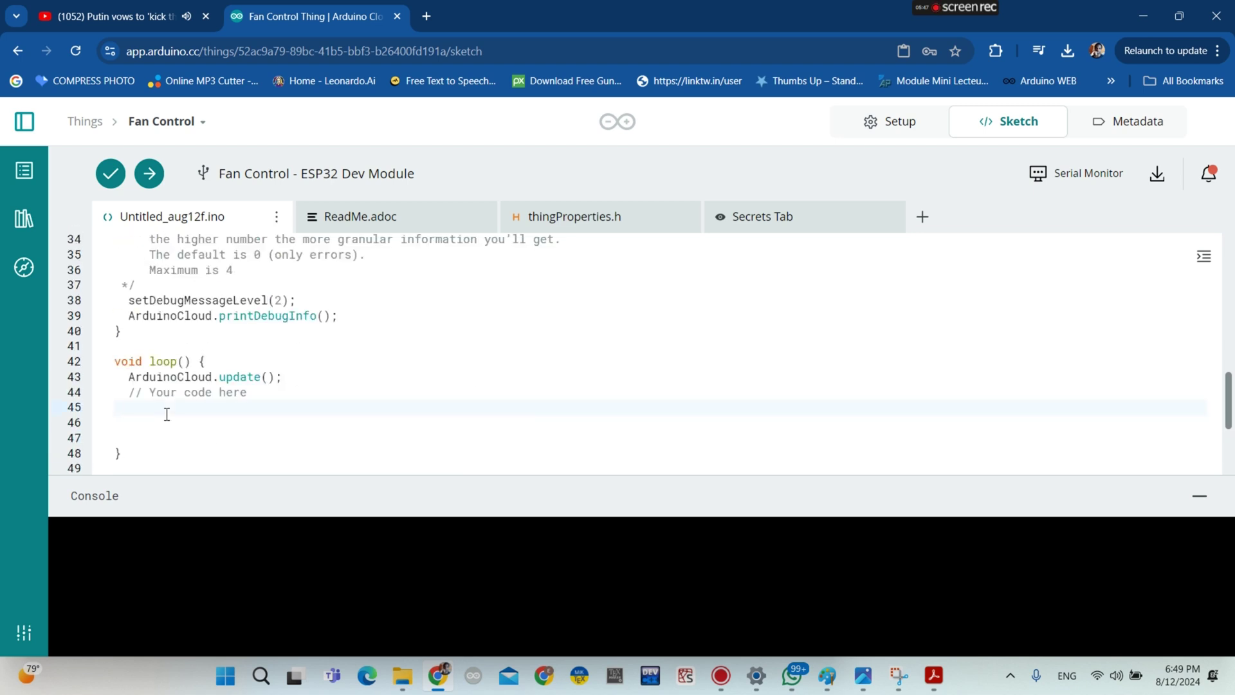
pyautogui.write('if(fan == 1){     digitalWrite(Fanpin, 1); }else {digitalWrite(Fanpin, 0);}')
# Review the whole sketch, from the header comment, FanGpio definition and setup() to loop() and onFanChange()
pyautogui.scroll(10, 297, 379)
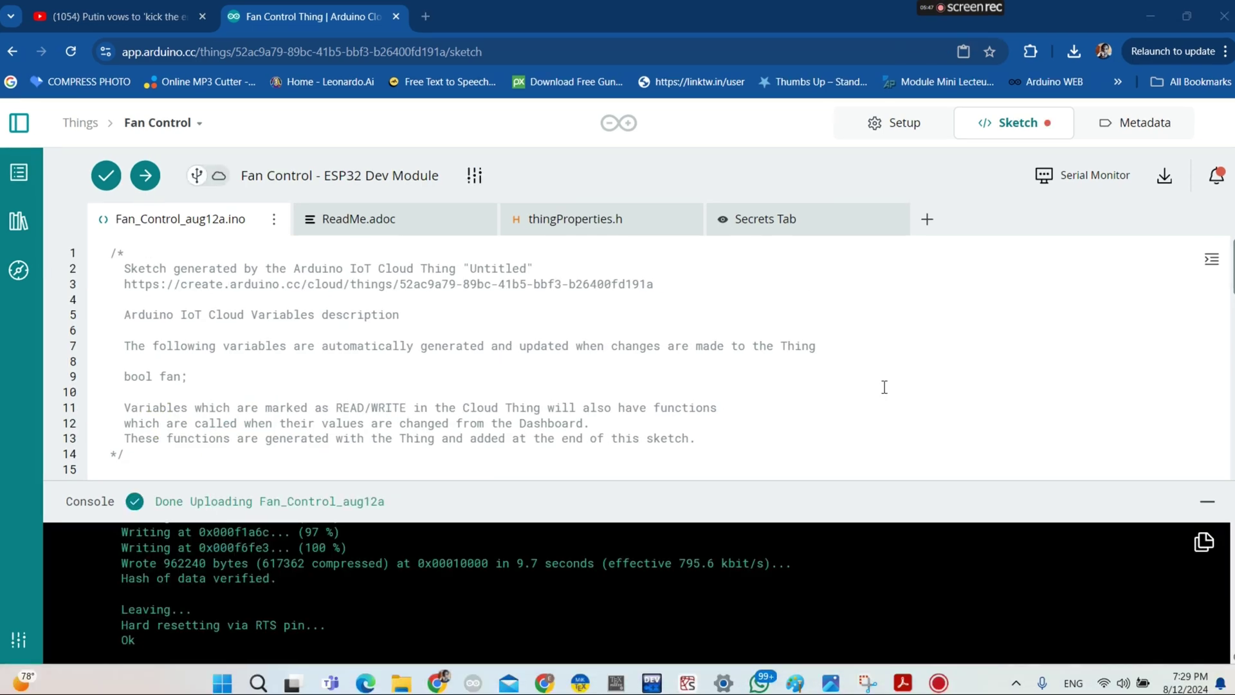
pyautogui.scroll(-15, 885, 386)
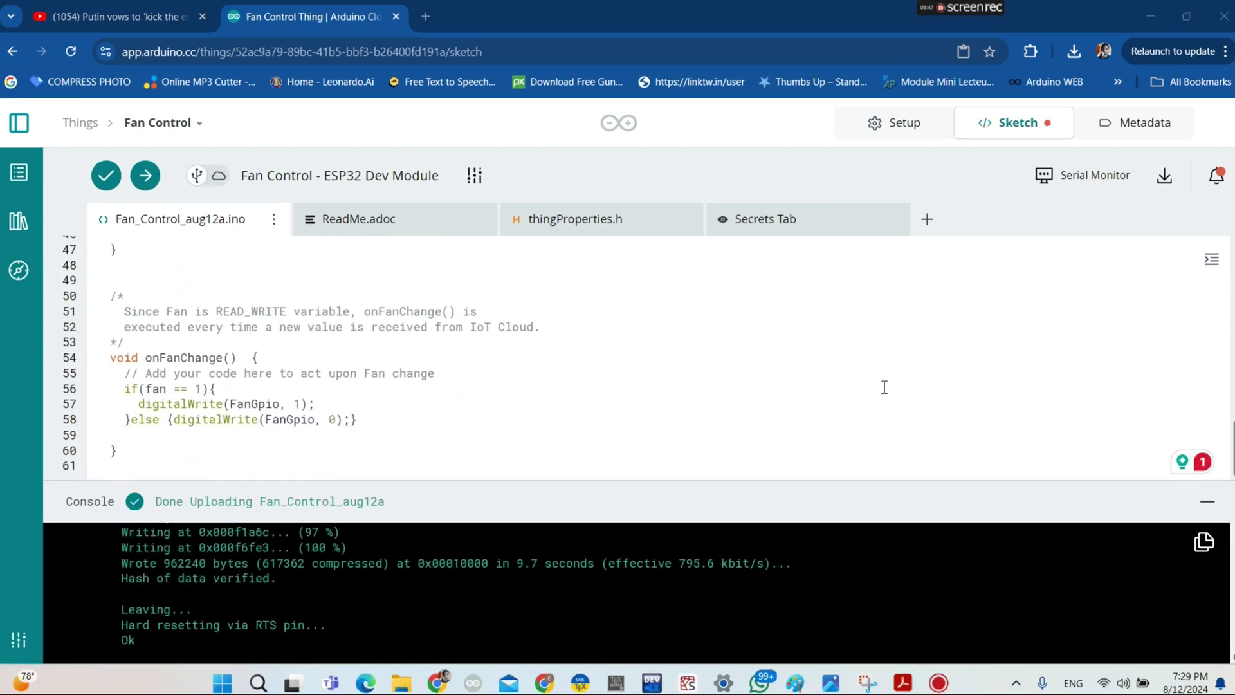
pyautogui.scroll(8, 884, 387)
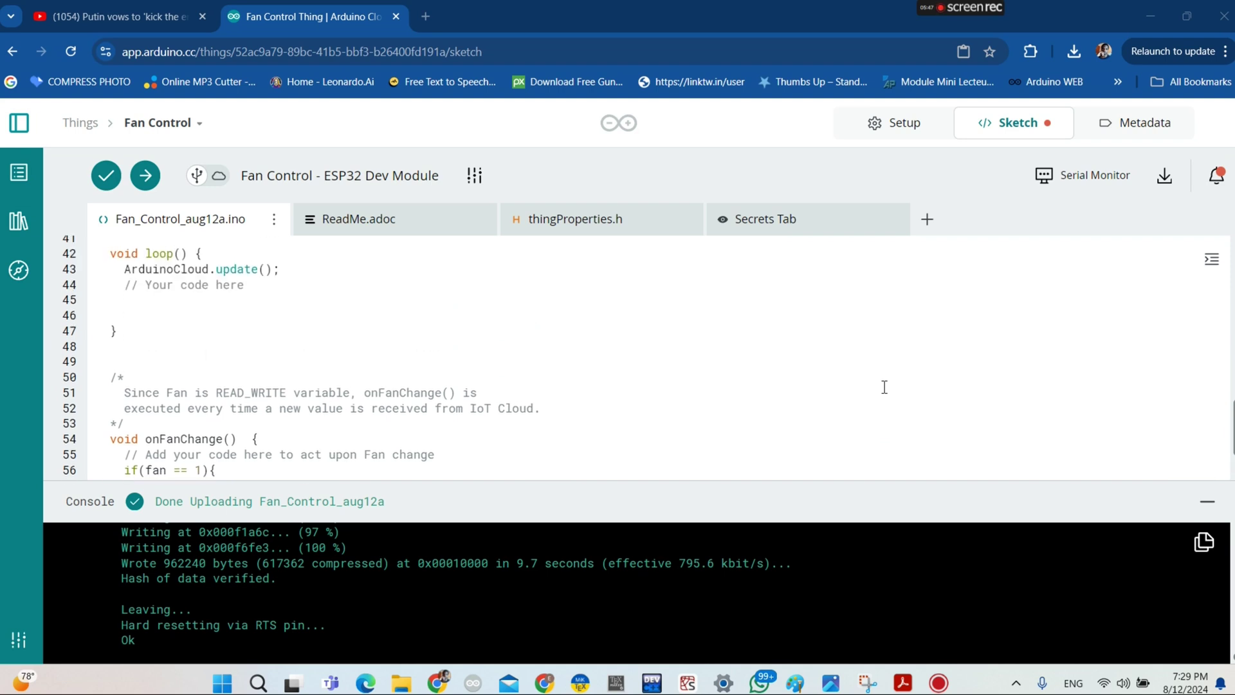
pyautogui.scroll(8, 885, 387)
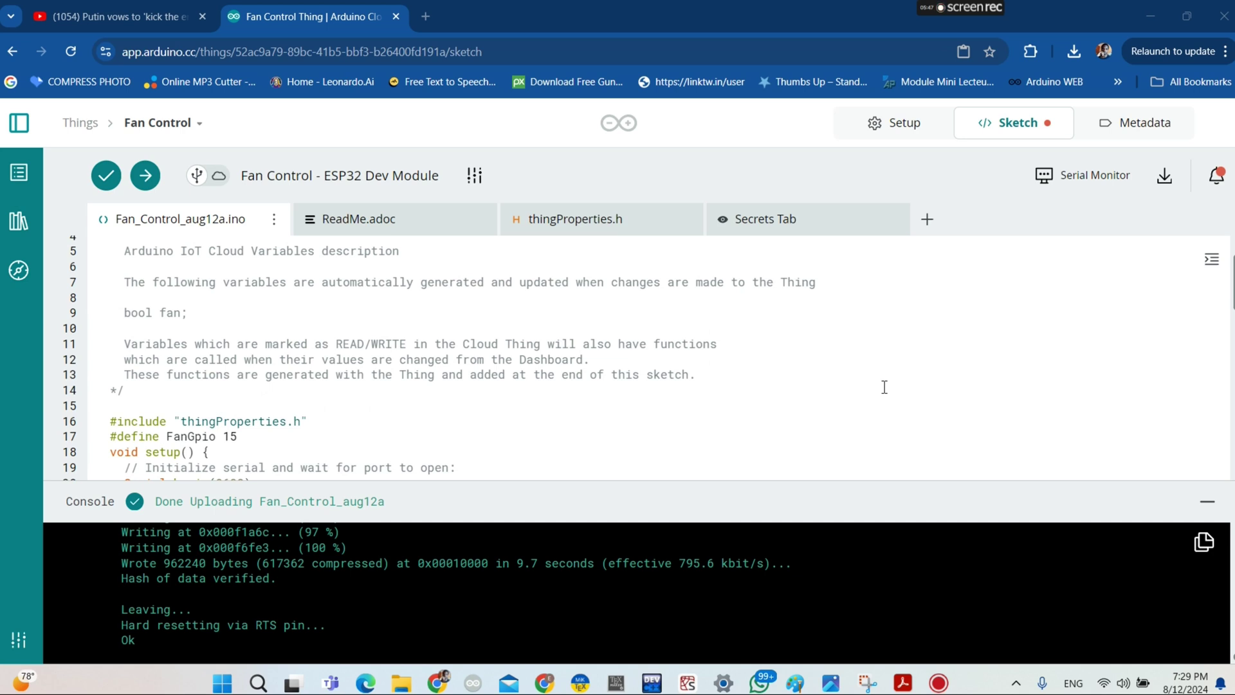
pyautogui.scroll(2, 884, 386)
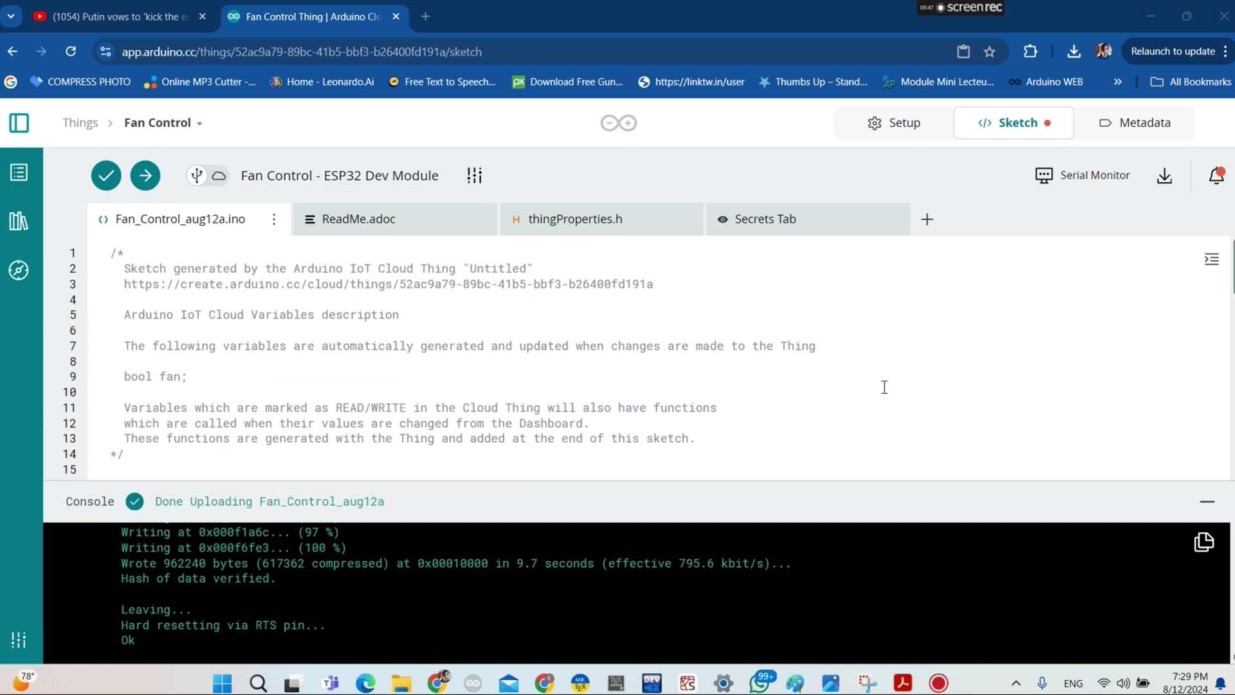
pyautogui.scroll(-6, 885, 387)
pyautogui.scroll(2, 885, 387)
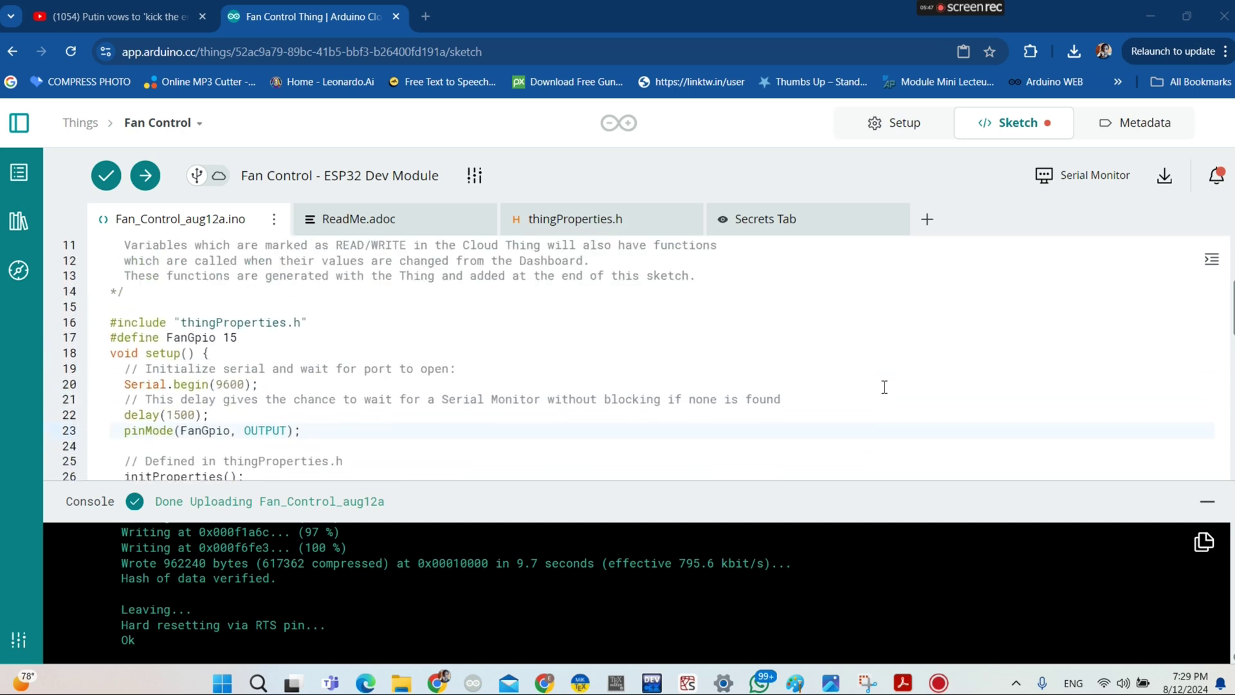
pyautogui.scroll(-7, 885, 387)
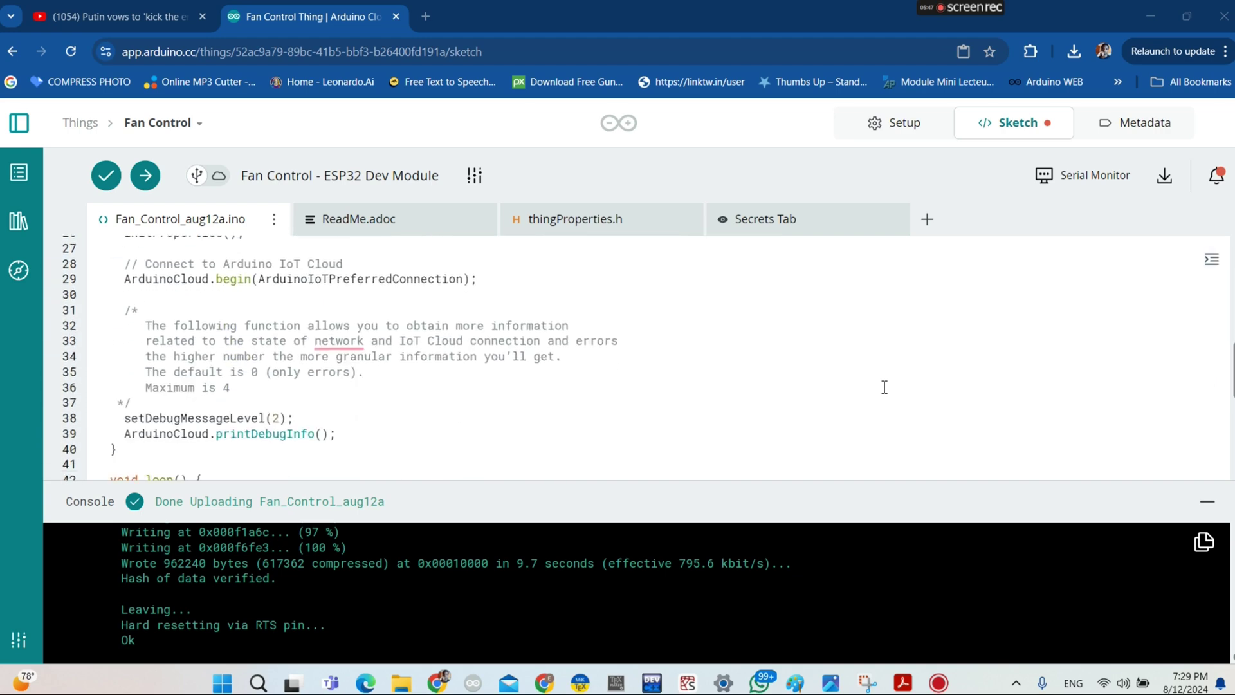
pyautogui.scroll(5, 884, 386)
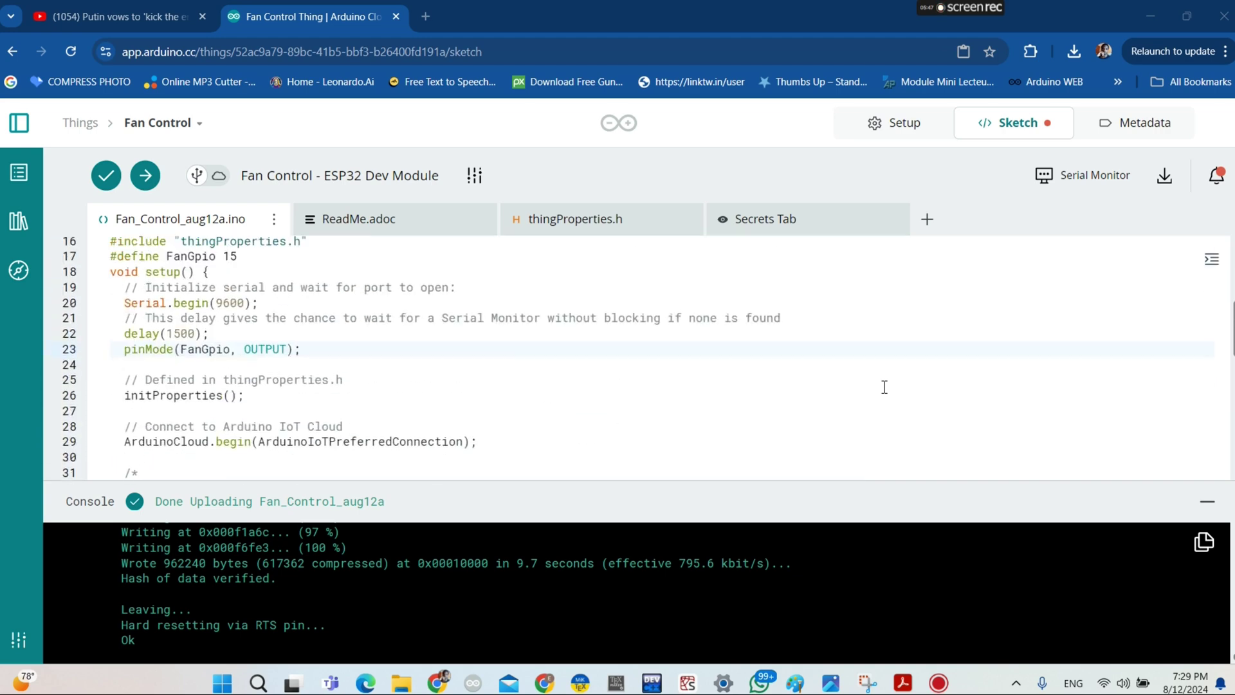
pyautogui.scroll(2, 885, 387)
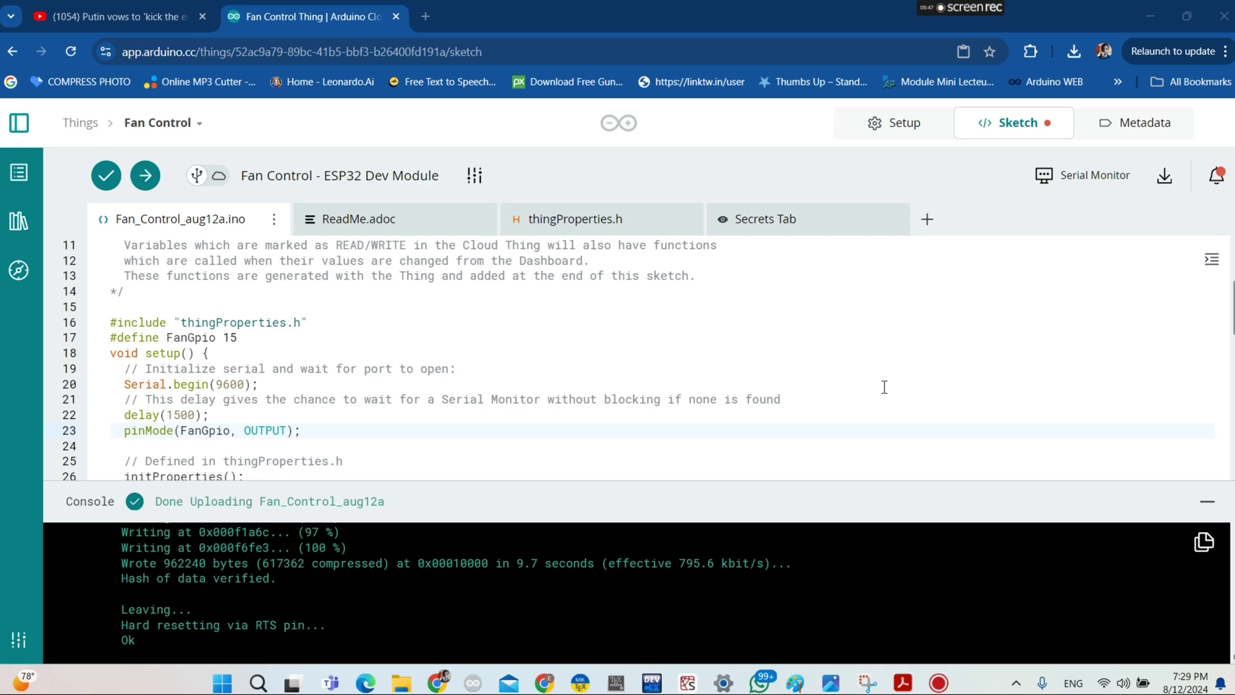
pyautogui.scroll(-3, 885, 387)
pyautogui.scroll(-8, 884, 387)
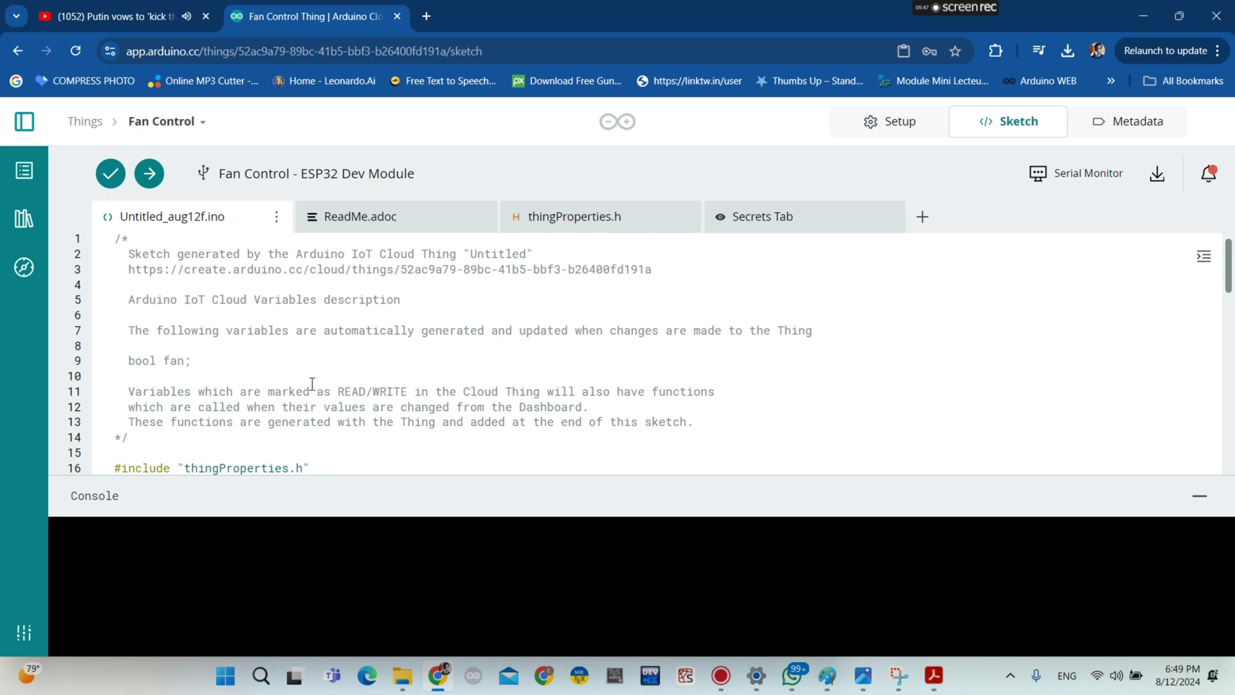
pyautogui.scroll(-12, 425, 364)
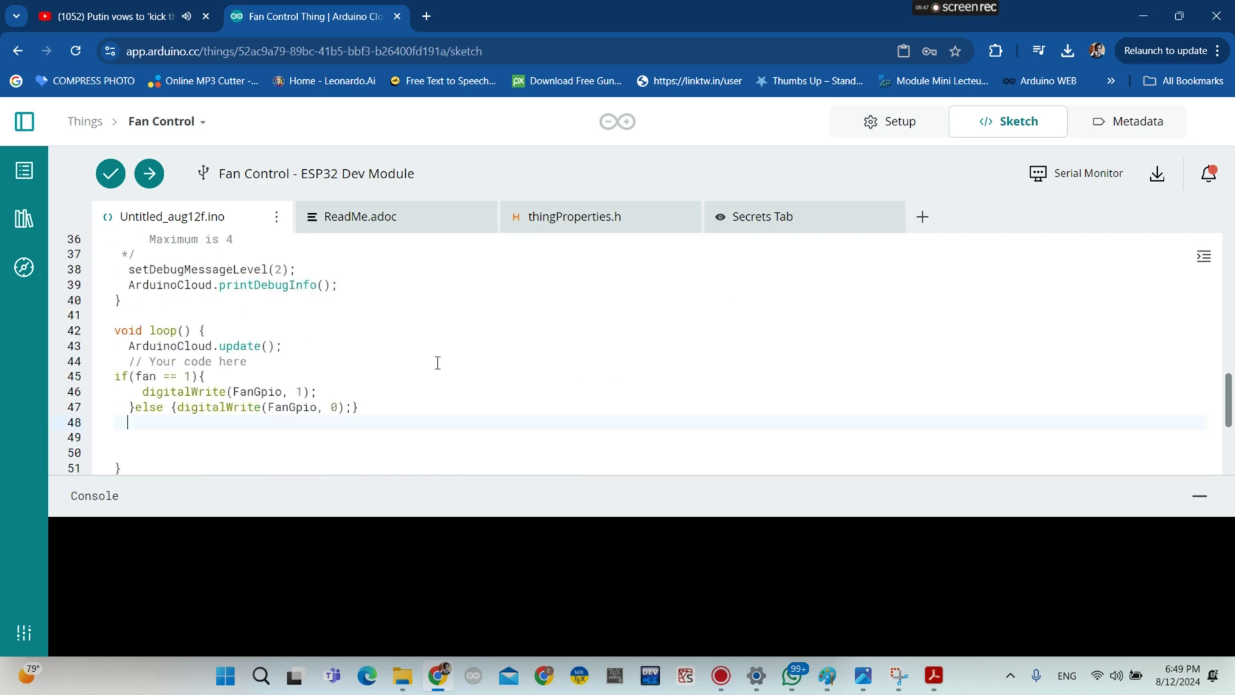
pyautogui.scroll(-1, 438, 363)
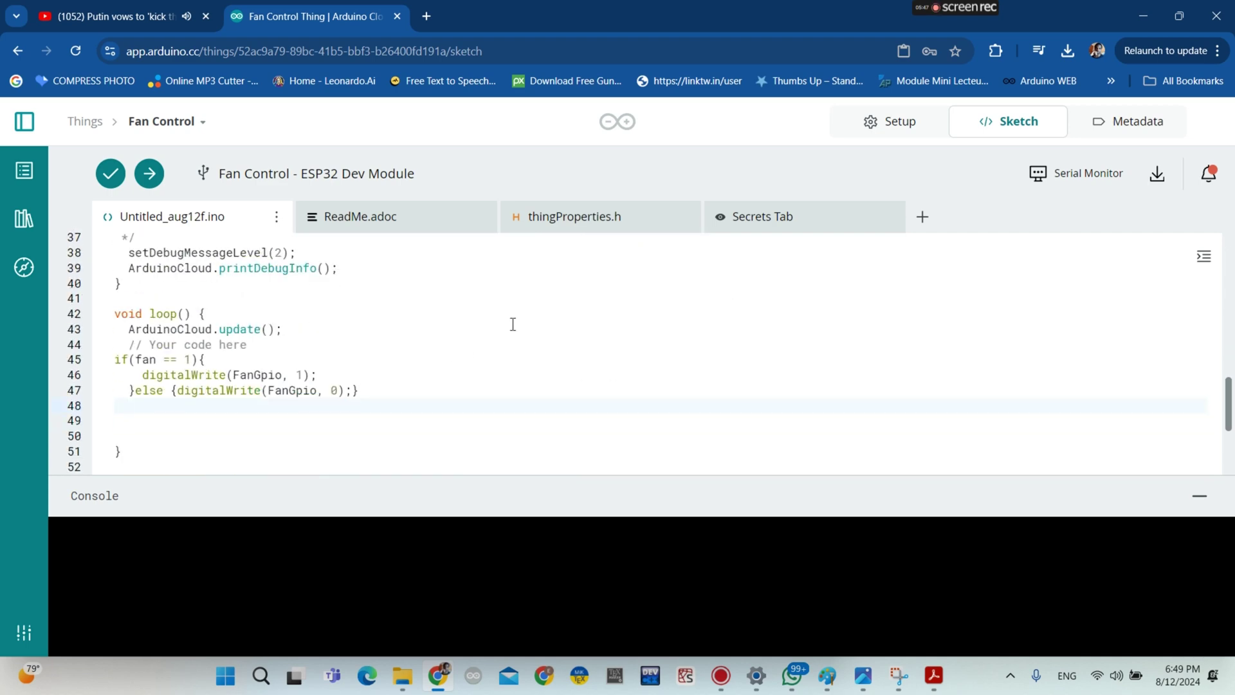
# Examine the sketch's stored secret keys and compare them with the SECRET_SSID reference in thingProperties.h
pyautogui.click(772, 218)
pyautogui.scroll(-3, 575, 339)
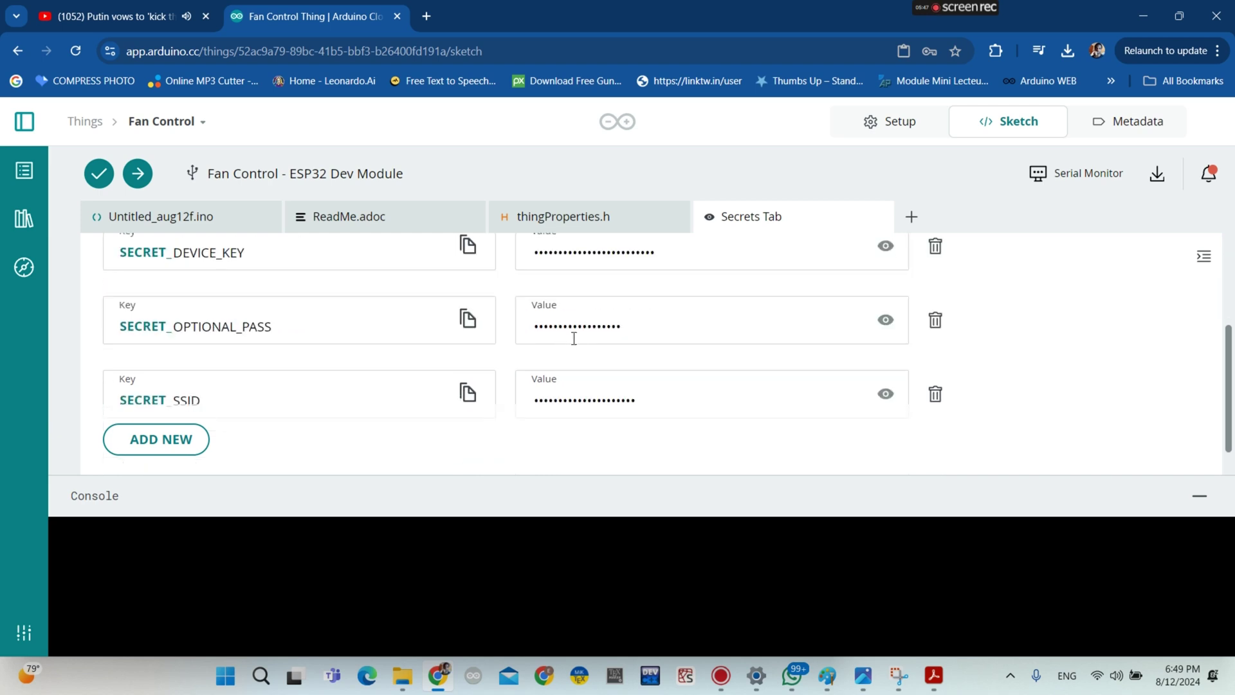
pyautogui.scroll(2, 557, 264)
pyautogui.click(564, 218)
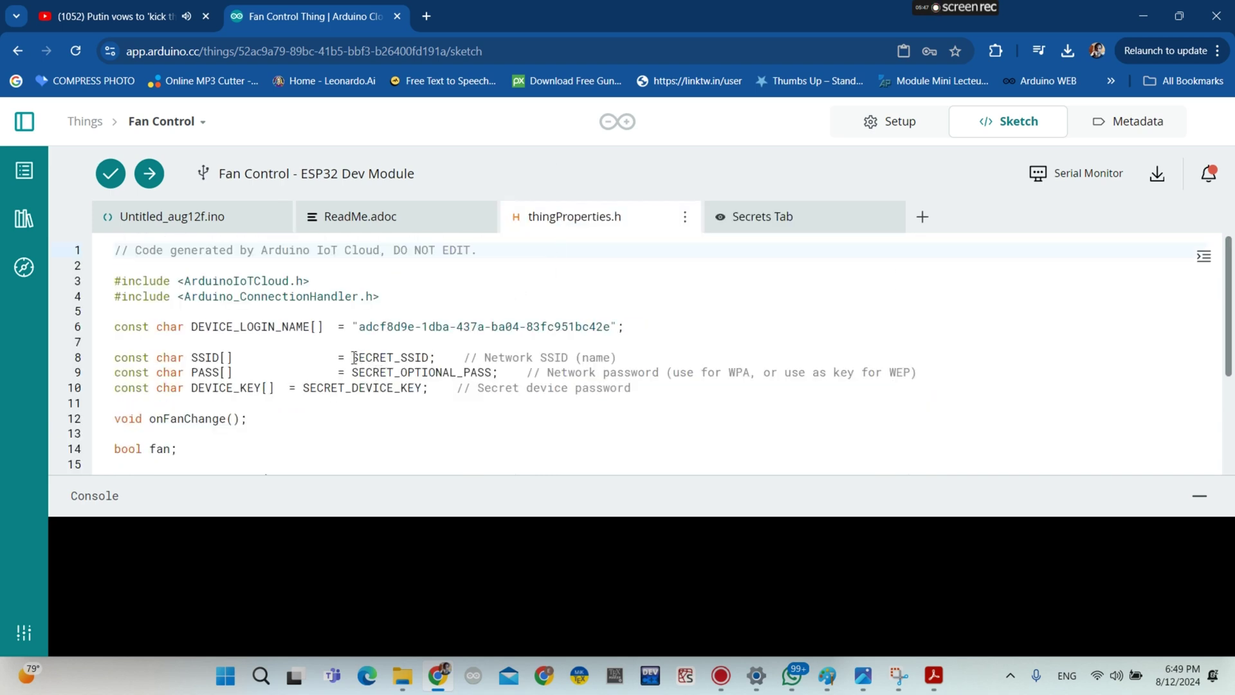
pyautogui.moveTo(353, 358); pyautogui.dragTo(415, 356)
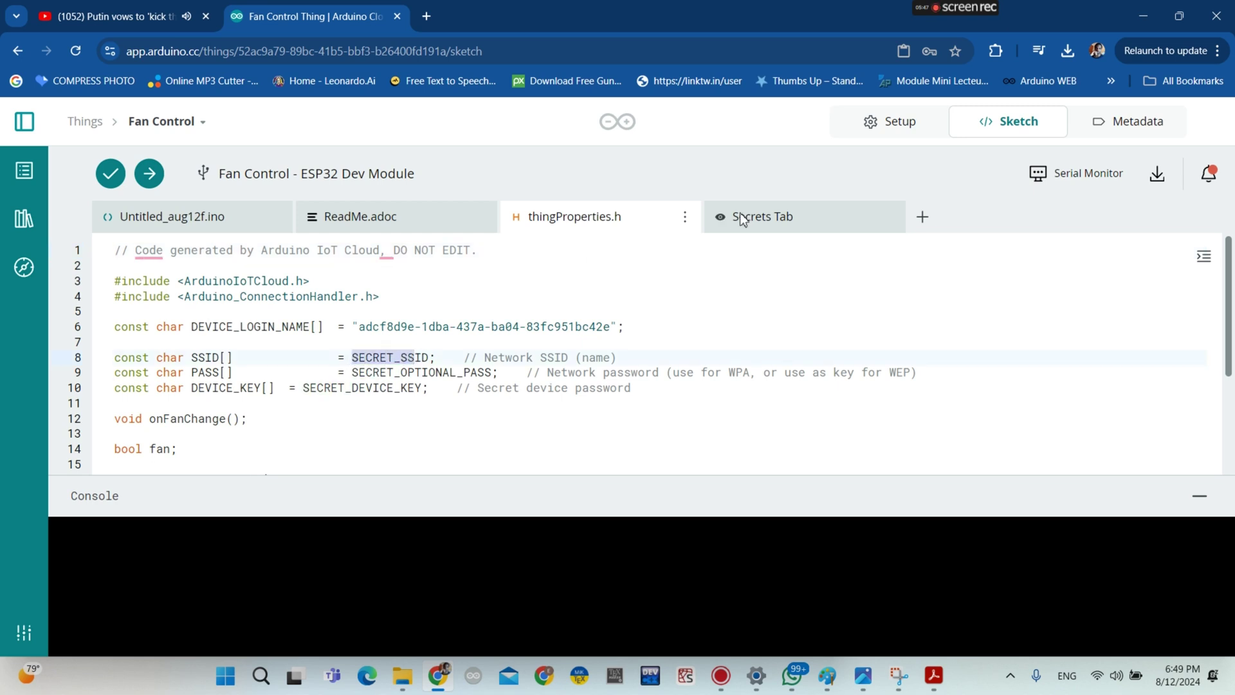
pyautogui.click(778, 218)
pyautogui.scroll(-3, 483, 360)
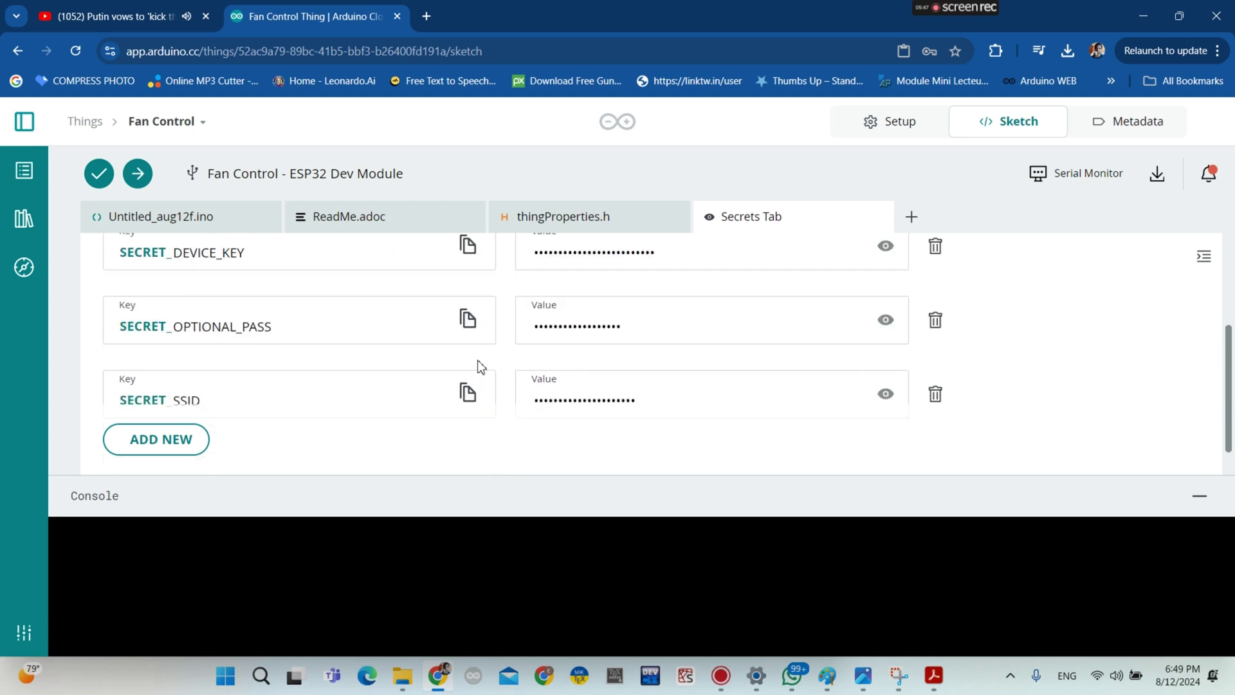
pyautogui.scroll(1, 513, 303)
pyautogui.click(550, 229)
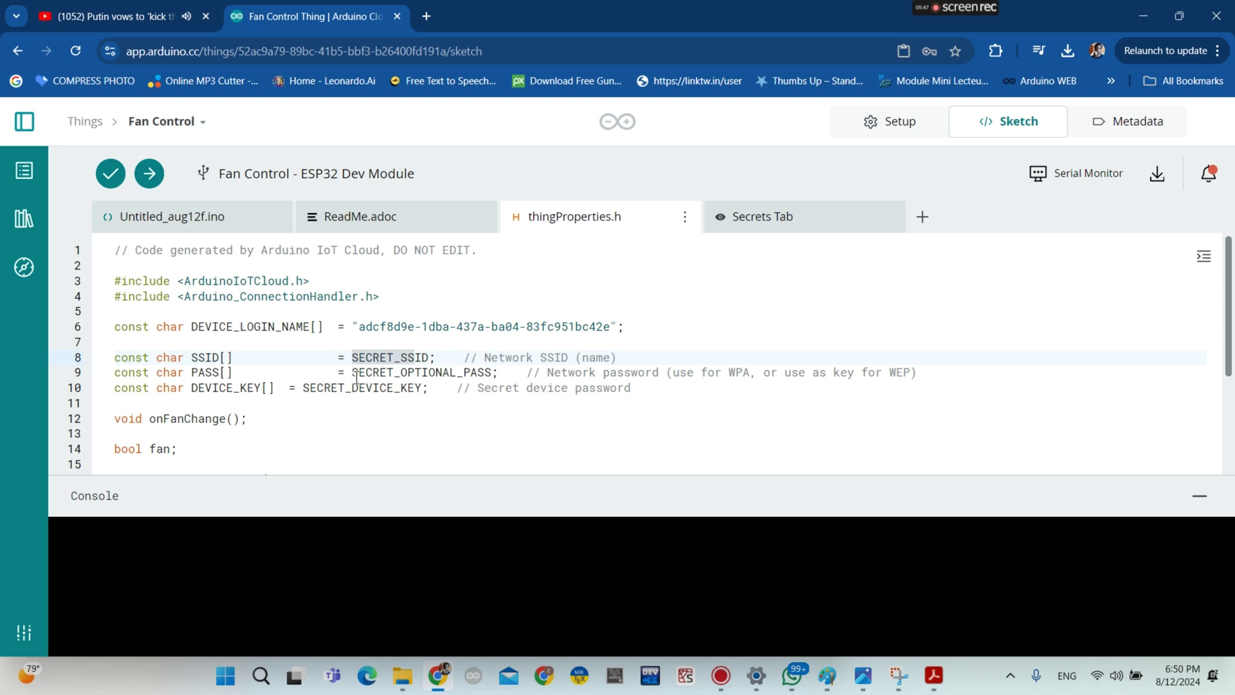
# Read through thingProperties.h, including the credential constants, initProperties() and the generated-code comment on its first line
pyautogui.scroll(-2, 353, 404)
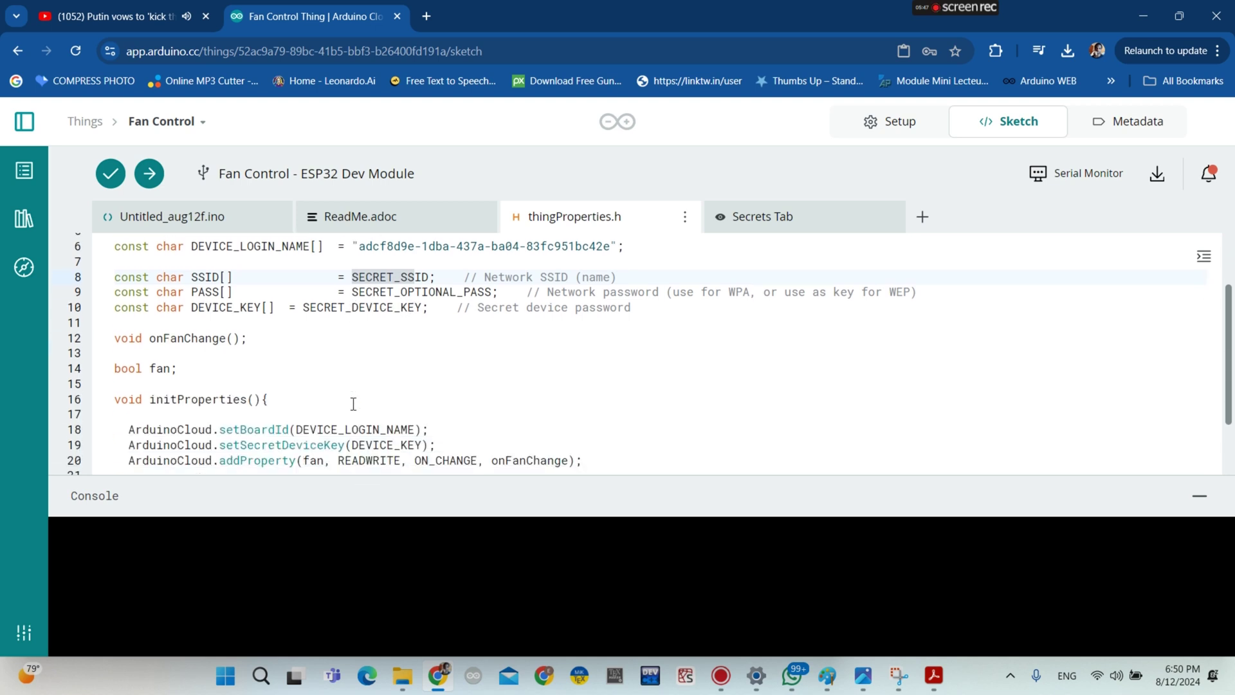
pyautogui.scroll(-2, 353, 404)
pyautogui.scroll(4, 353, 404)
pyautogui.scroll(1, 354, 404)
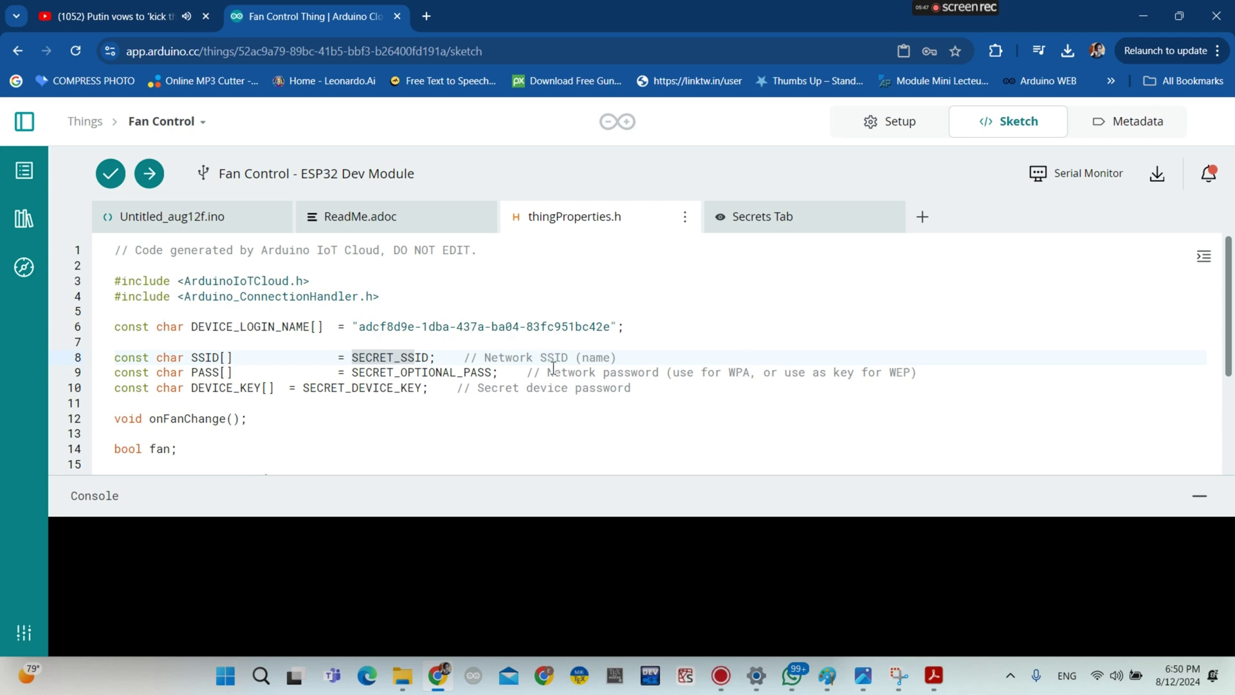
pyautogui.moveTo(491, 251); pyautogui.dragTo(115, 253)
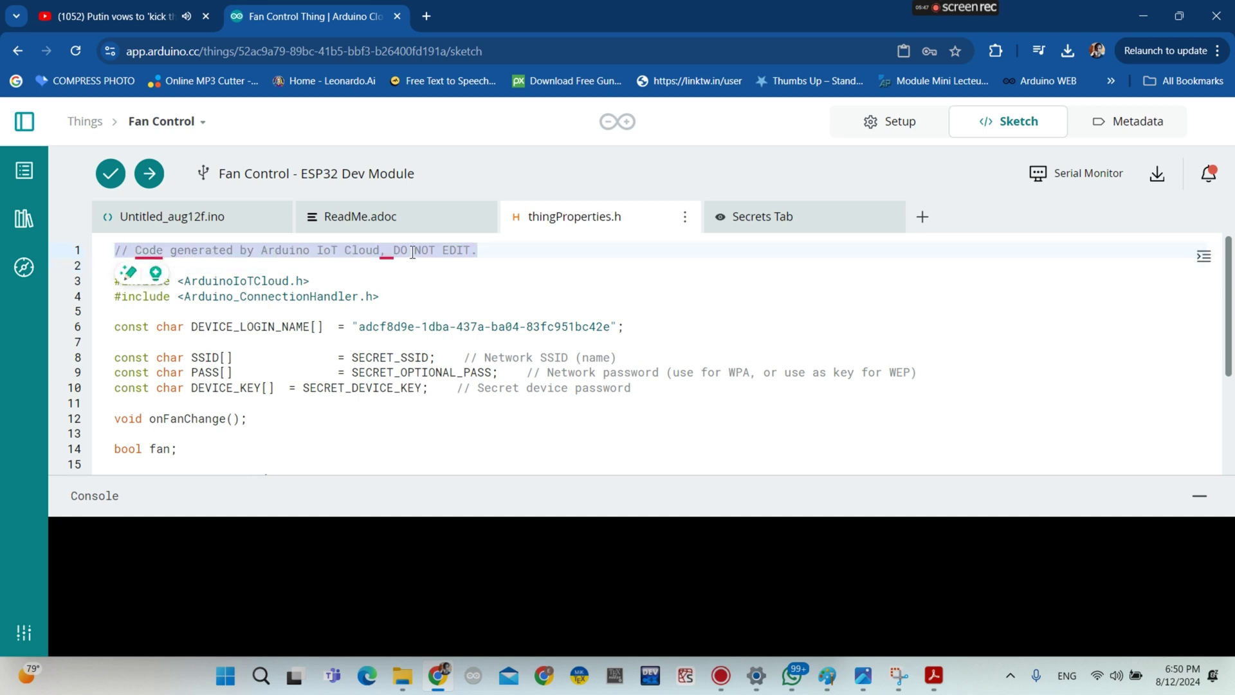
# Look over the ReadMe.adoc file and return to the loop() code in Untitled_aug12f.ino
pyautogui.click(369, 219)
pyautogui.scroll(-5, 386, 322)
pyautogui.scroll(2, 377, 348)
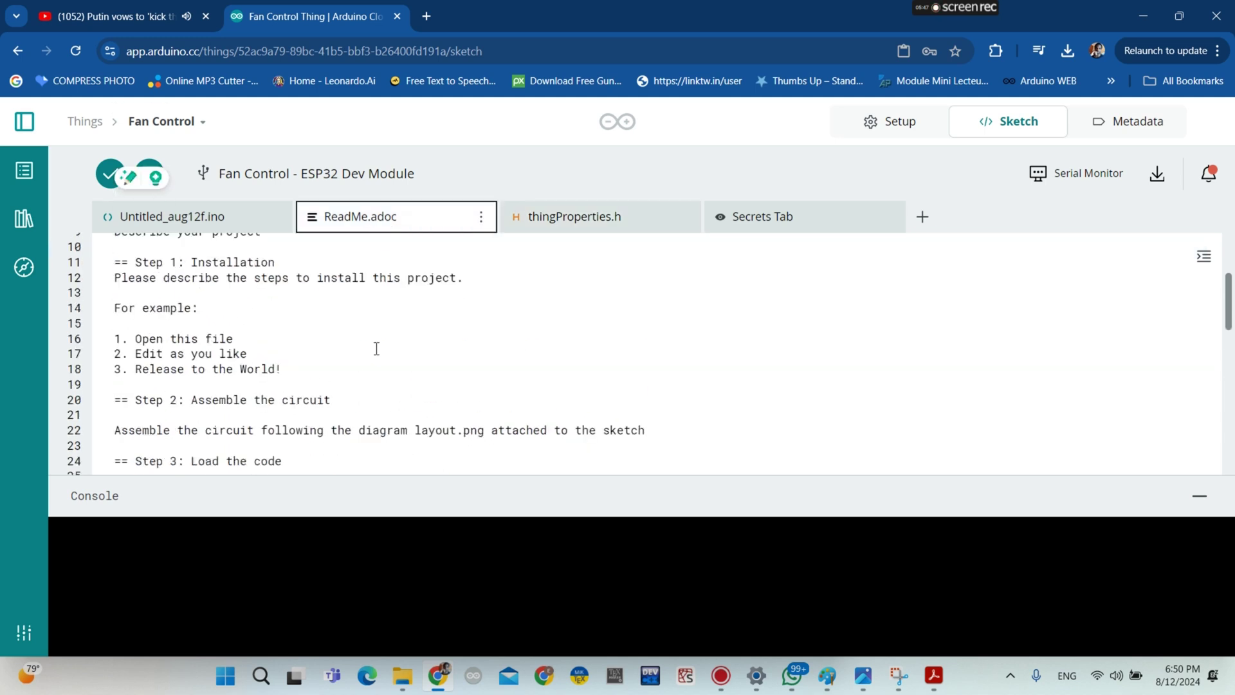
pyautogui.scroll(3, 376, 348)
pyautogui.click(160, 218)
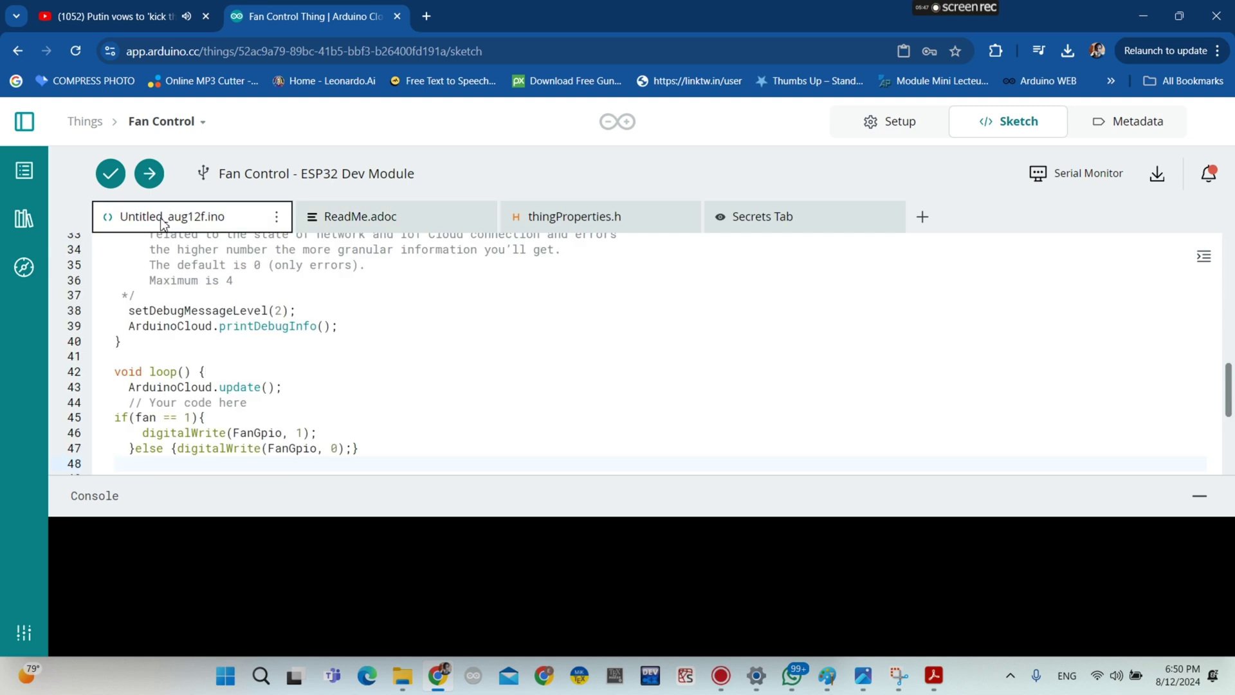
pyautogui.click(428, 329)
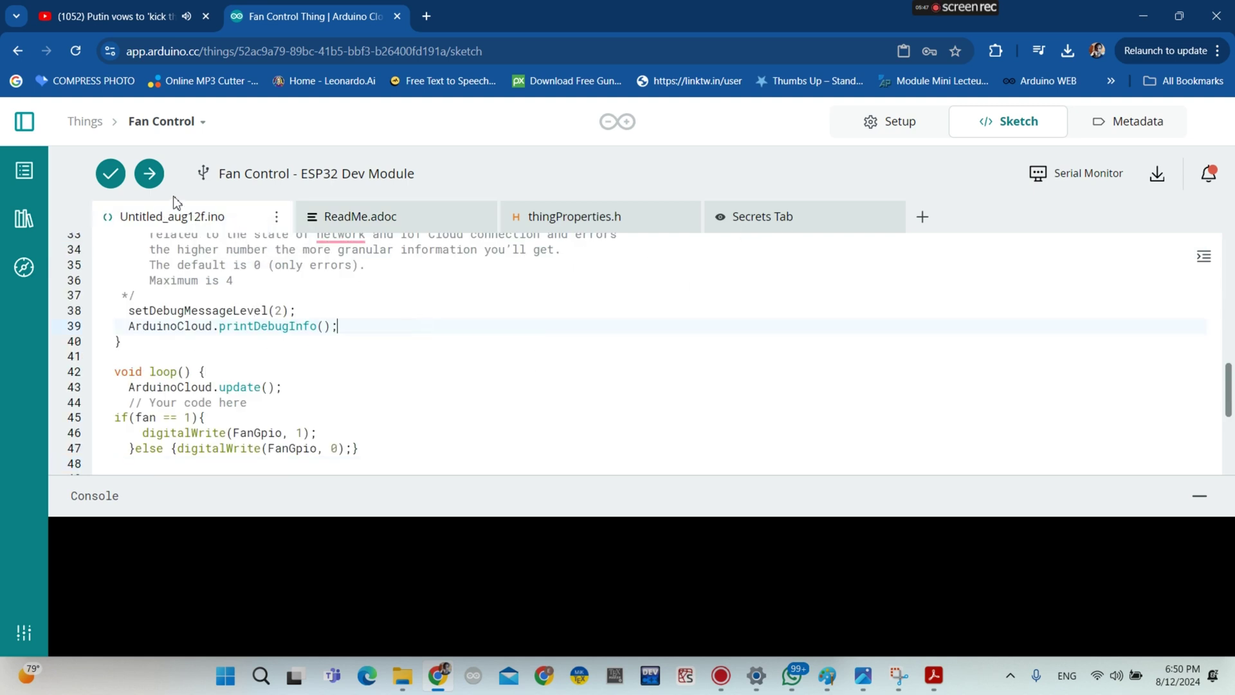
# Leave the Fan Control Thing and create a new dashboard
pyautogui.click(907, 126)
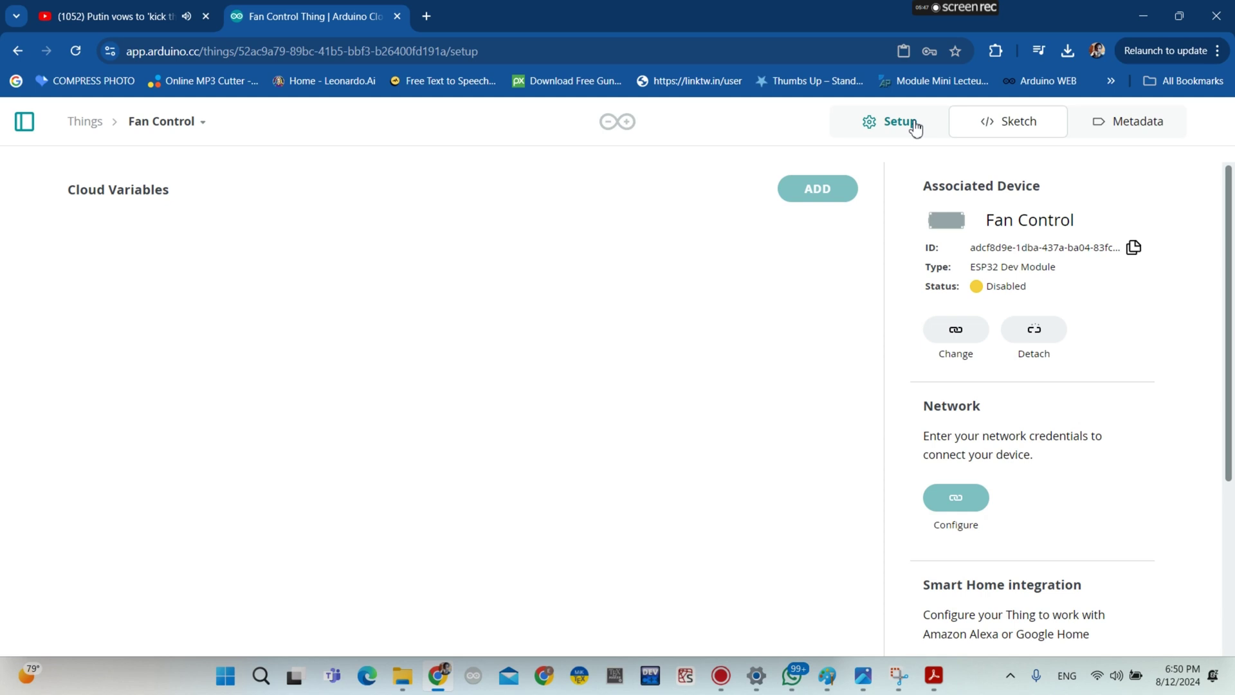
pyautogui.click(80, 128)
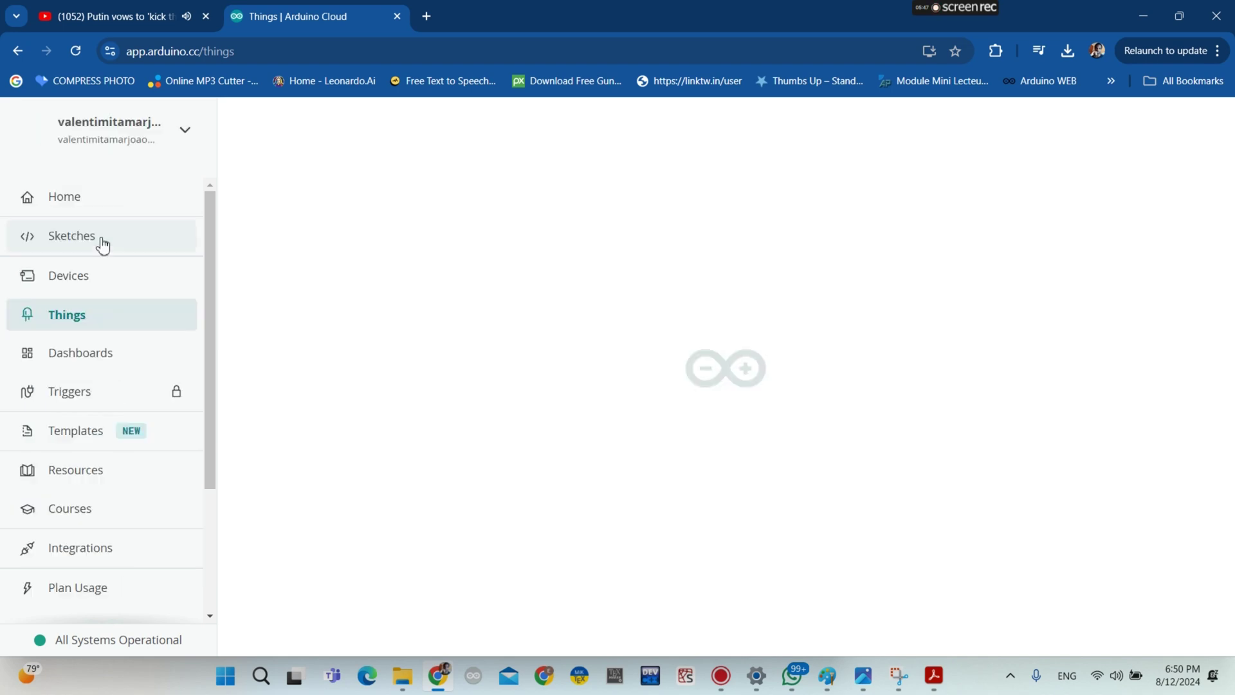
pyautogui.click(71, 366)
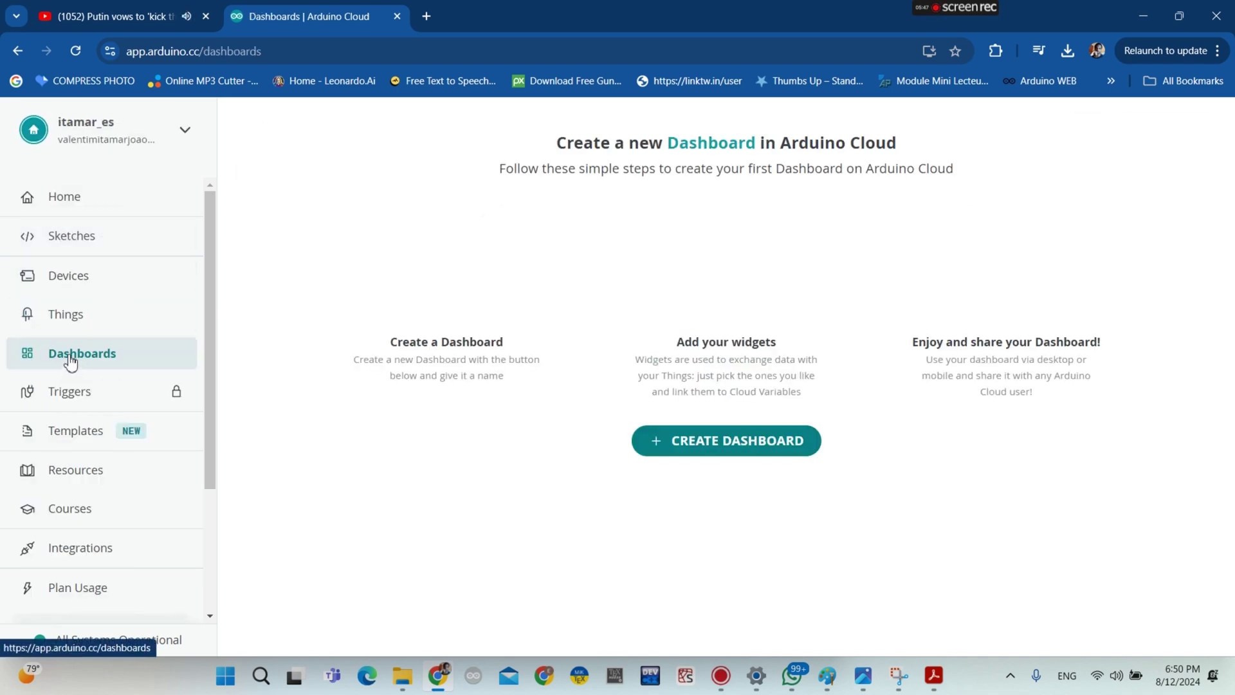
pyautogui.click(728, 447)
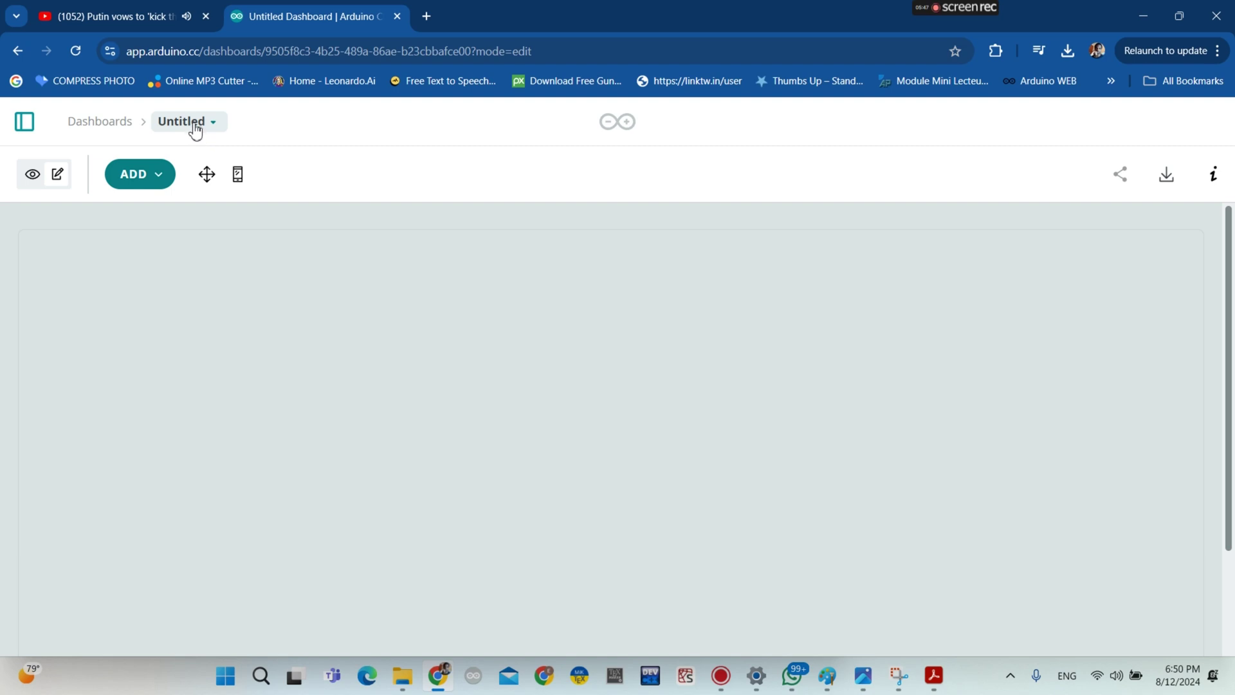
# Rename the untitled dashboard as Fan Control
pyautogui.click(193, 126)
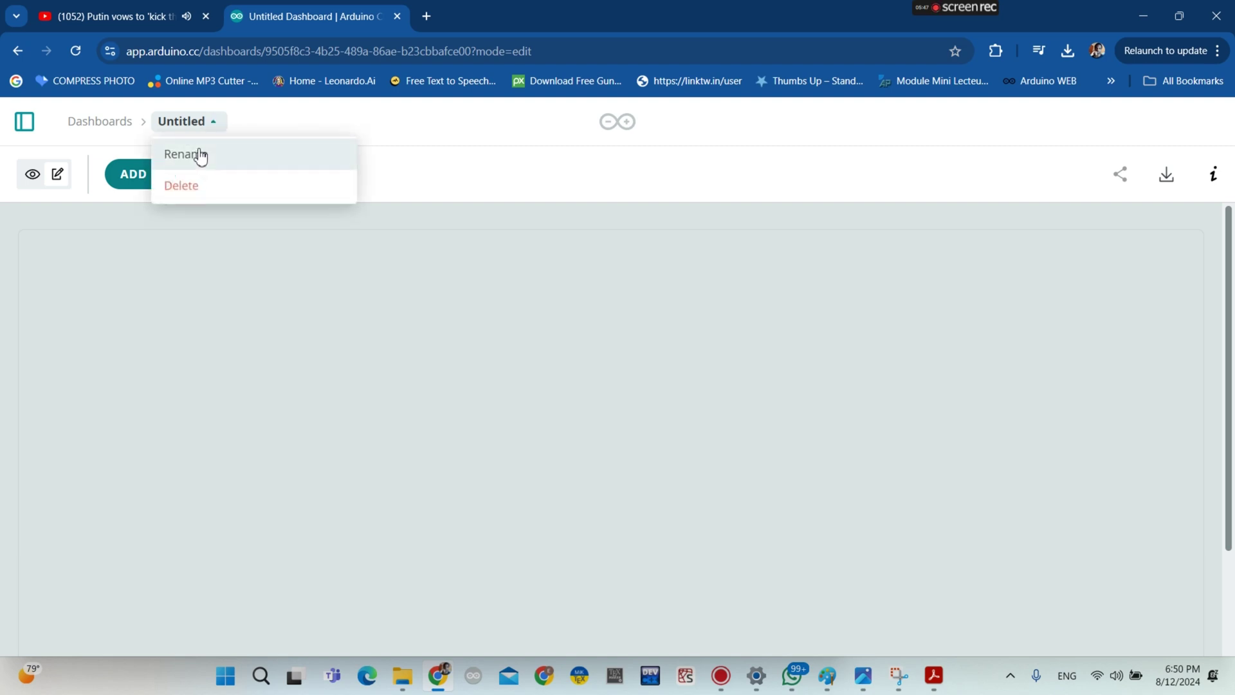
pyautogui.click(200, 155)
pyautogui.click(558, 387)
pyautogui.moveTo(558, 387); pyautogui.dragTo(414, 397)
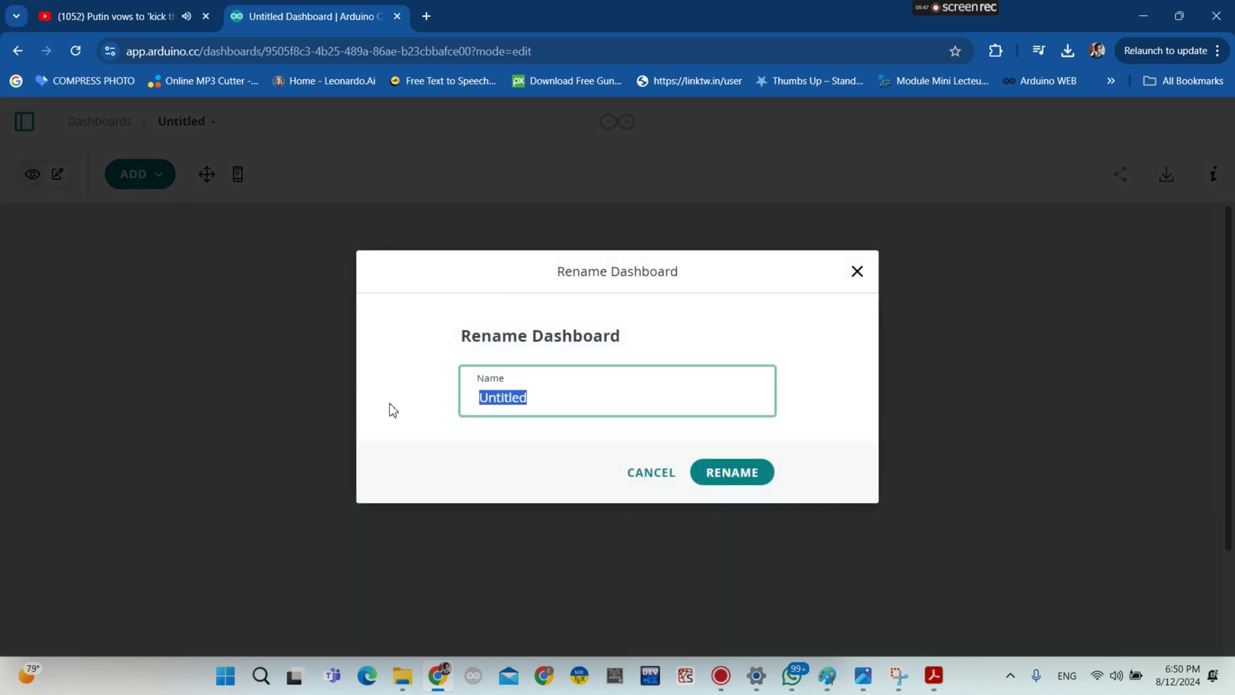
pyautogui.press('capslock')
pyautogui.write('F')
pyautogui.press('capslock')
pyautogui.write('a')
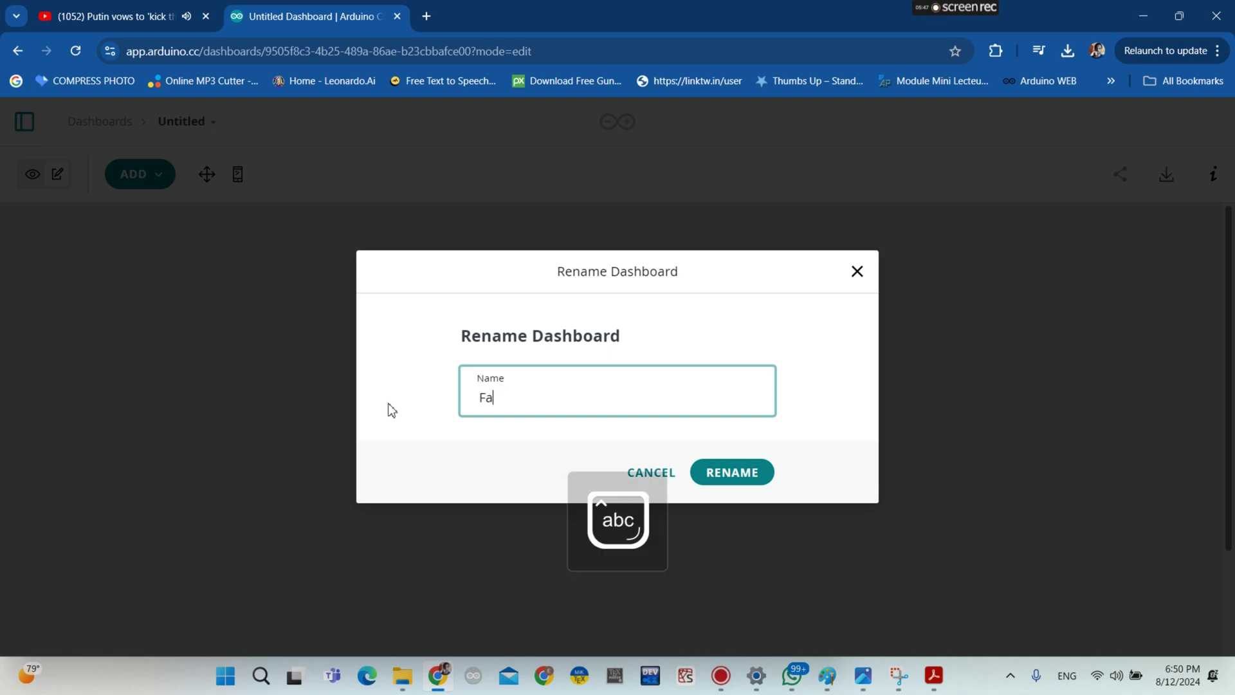
pyautogui.write('n')
pyautogui.press('capslock')
pyautogui.write('C')
pyautogui.press('capslock')
pyautogui.write('ontrol')
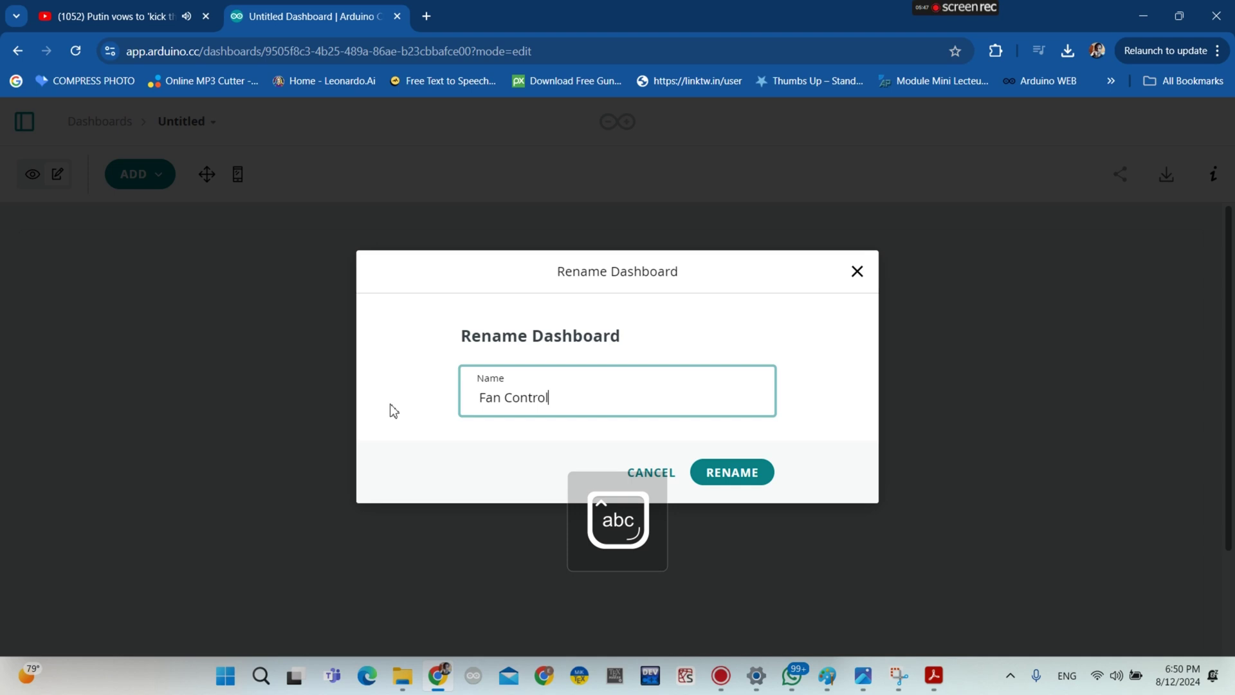
pyautogui.click(763, 472)
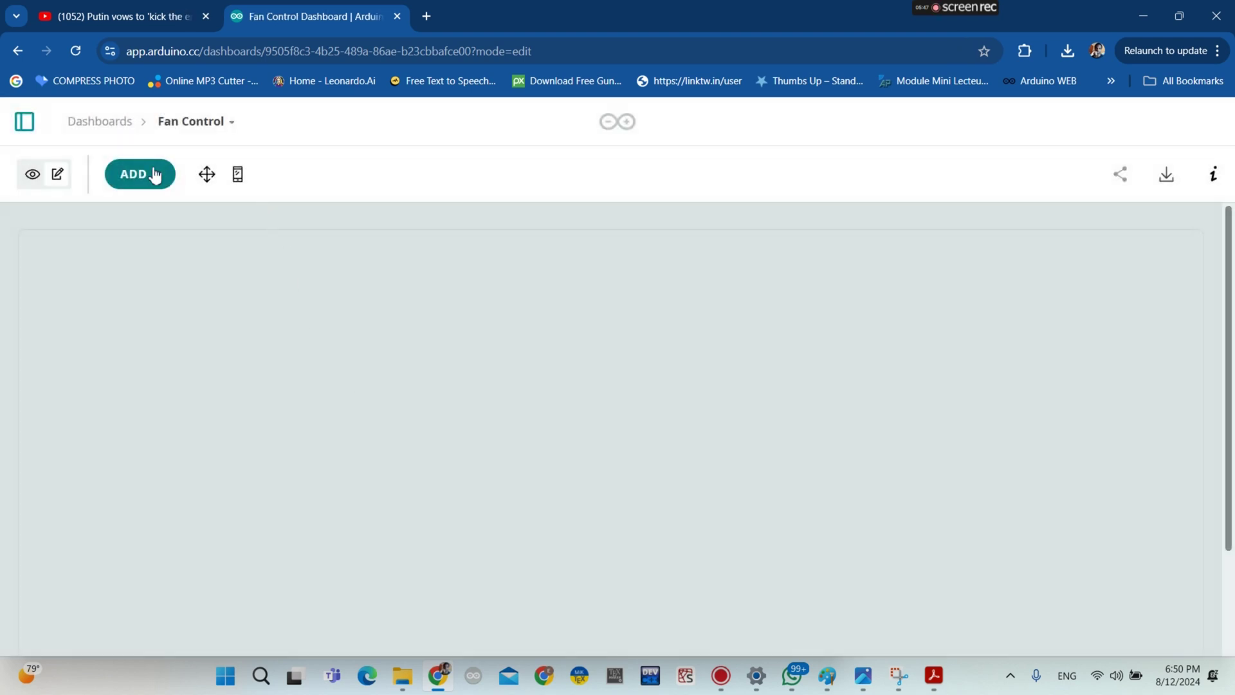
# Add a Switch widget to the dashboard and link it to the Fan variable of the Fan Control Thing
pyautogui.click(154, 175)
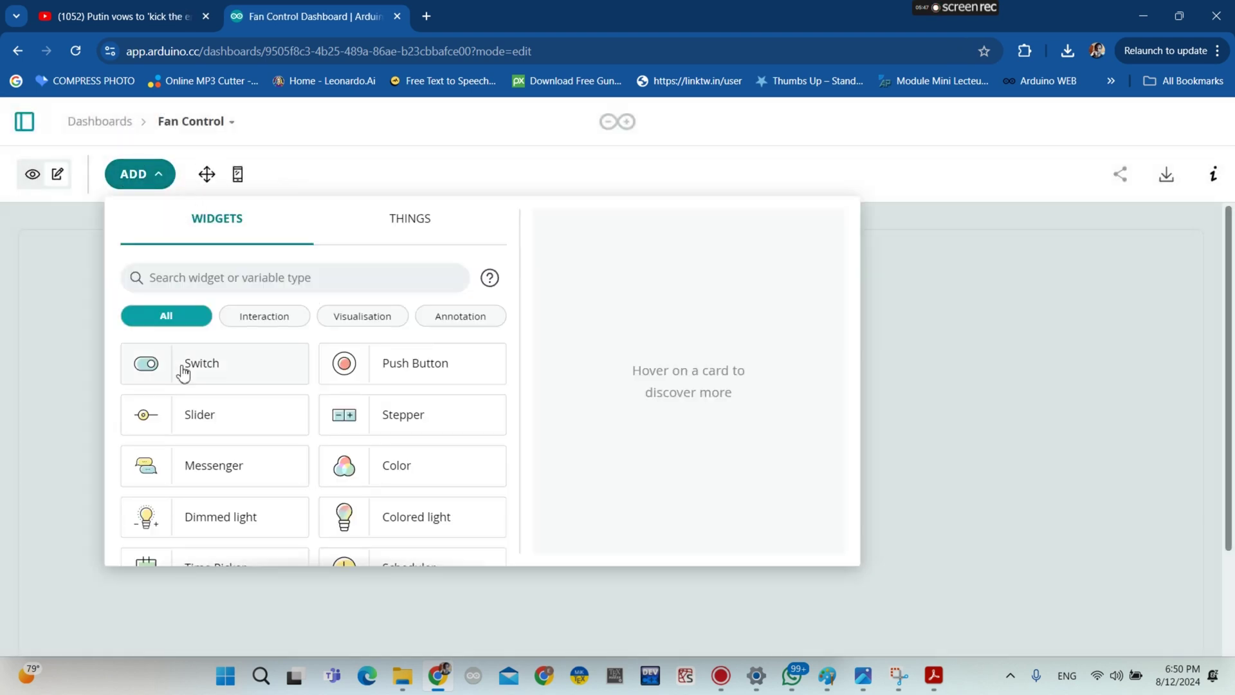
pyautogui.click(224, 365)
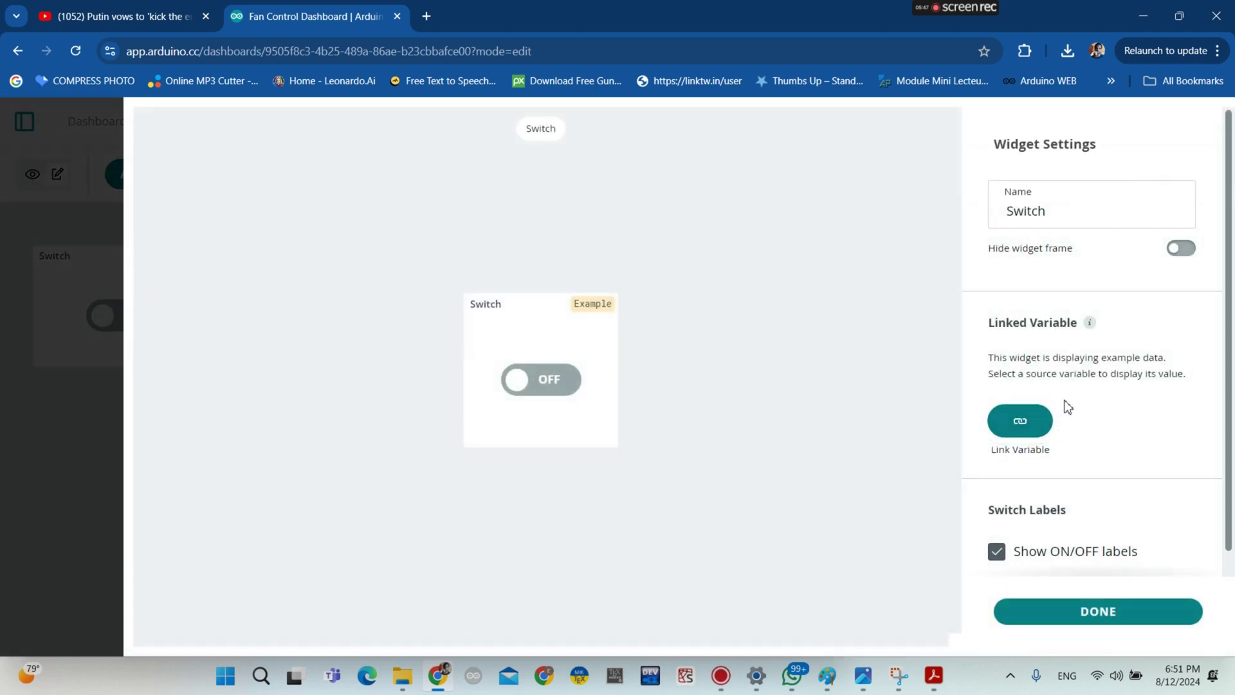
pyautogui.click(1033, 422)
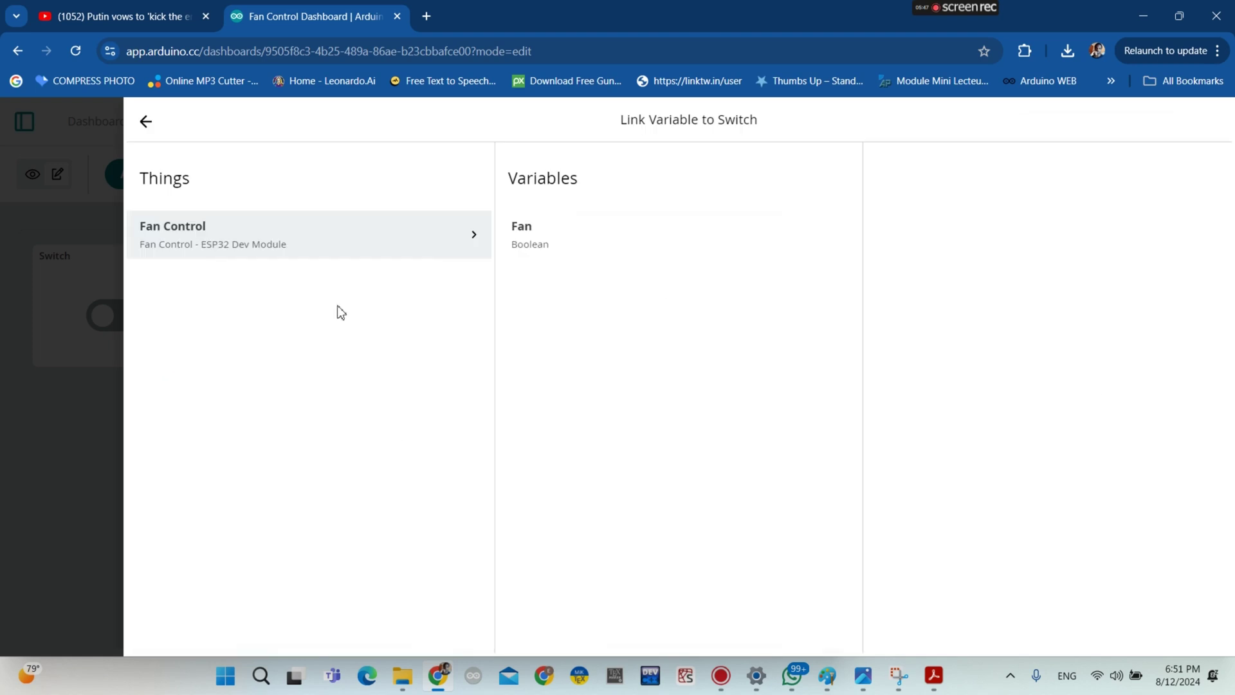
pyautogui.click(587, 244)
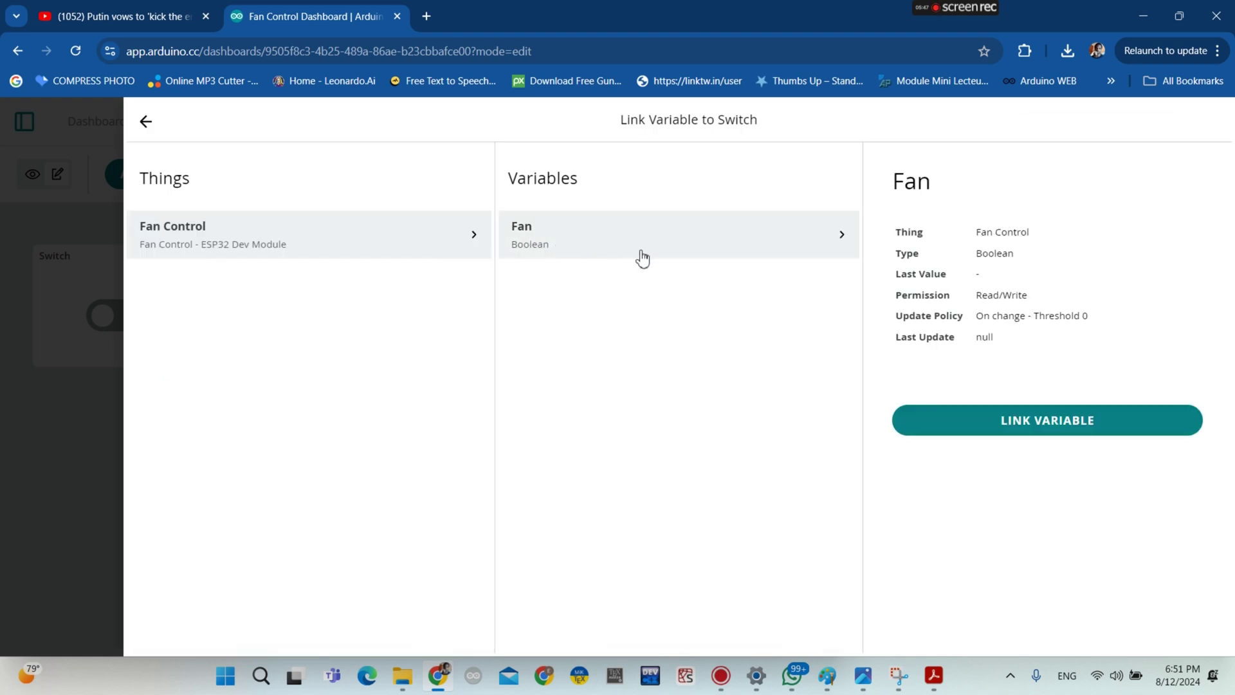
pyautogui.click(1011, 425)
# Show the Thing name on the Switch widget, keep its name as Switch and finish the widget settings
pyautogui.scroll(-1, 1170, 514)
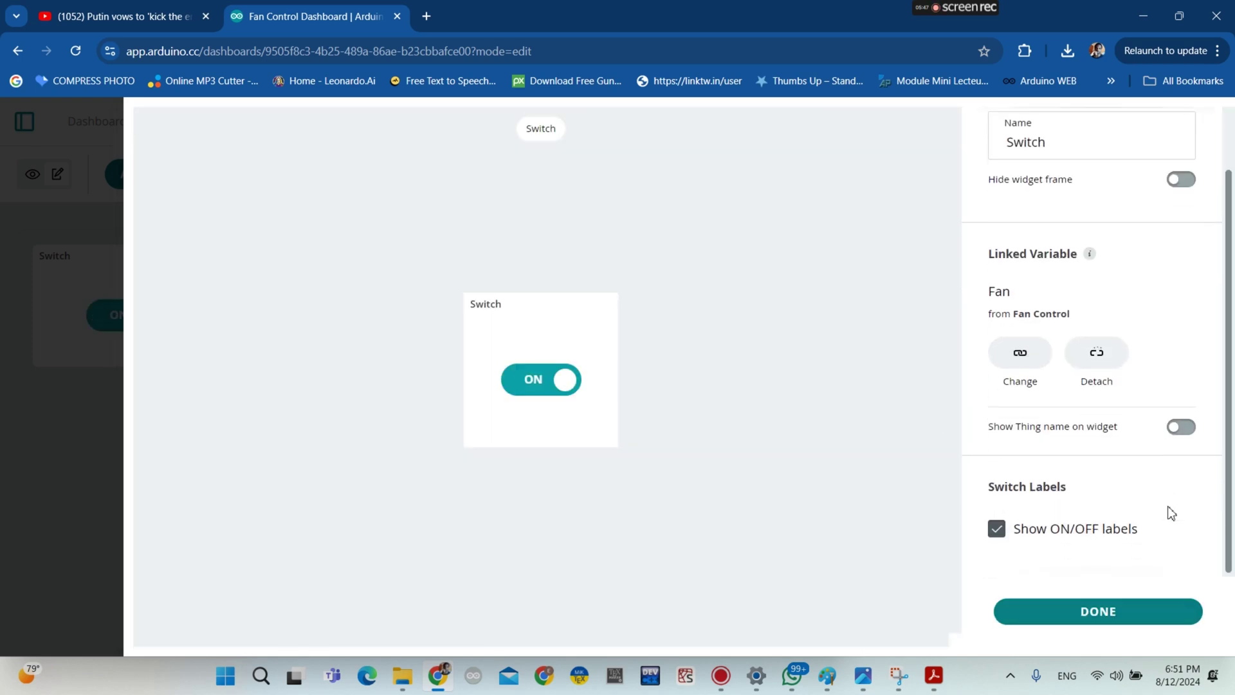
pyautogui.scroll(1, 1115, 515)
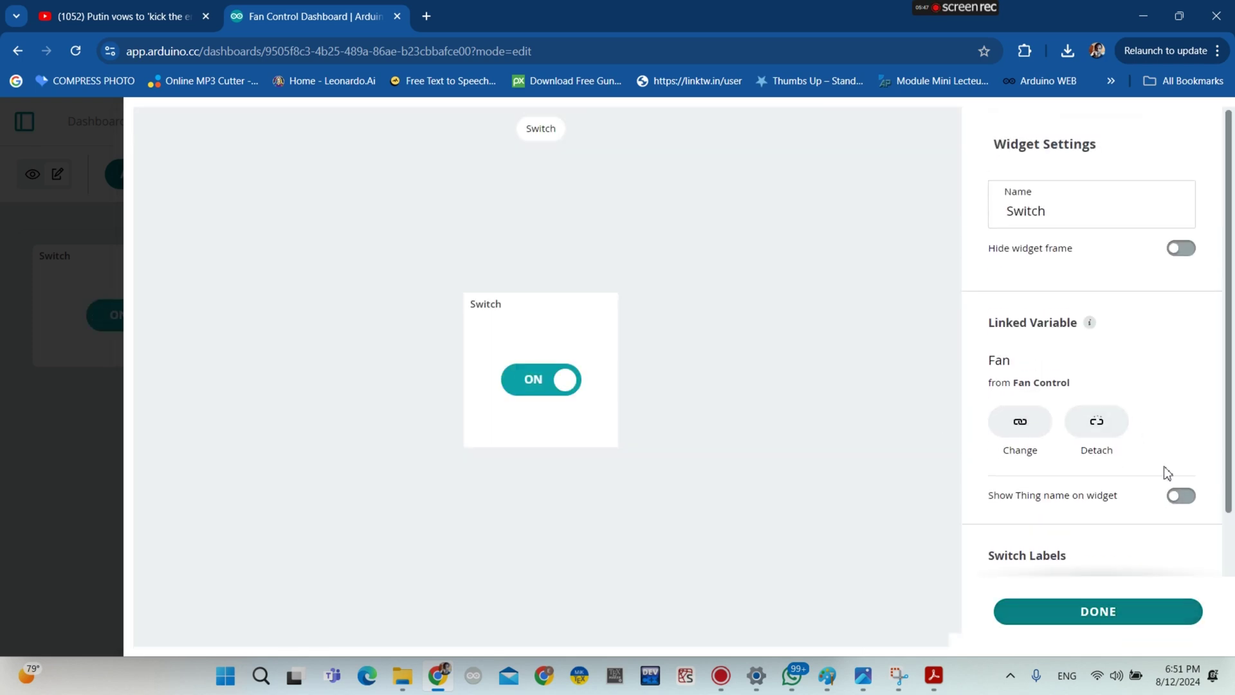
pyautogui.click(1181, 495)
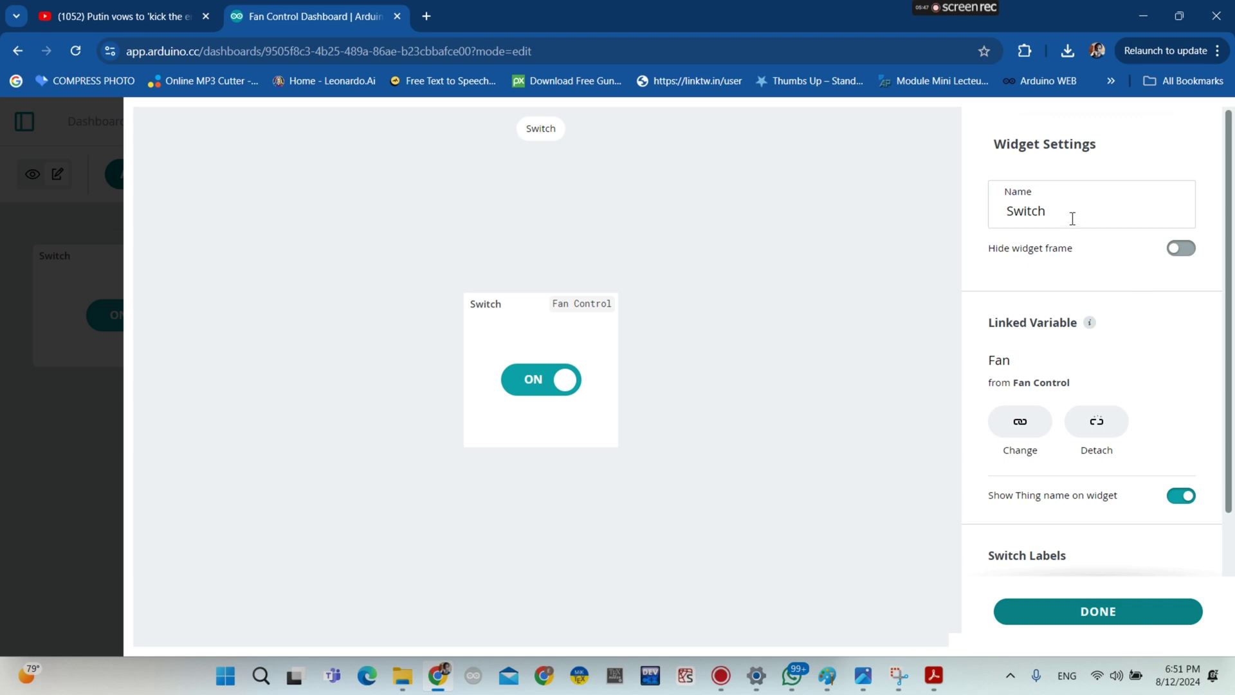
pyautogui.doubleClick(1046, 211)
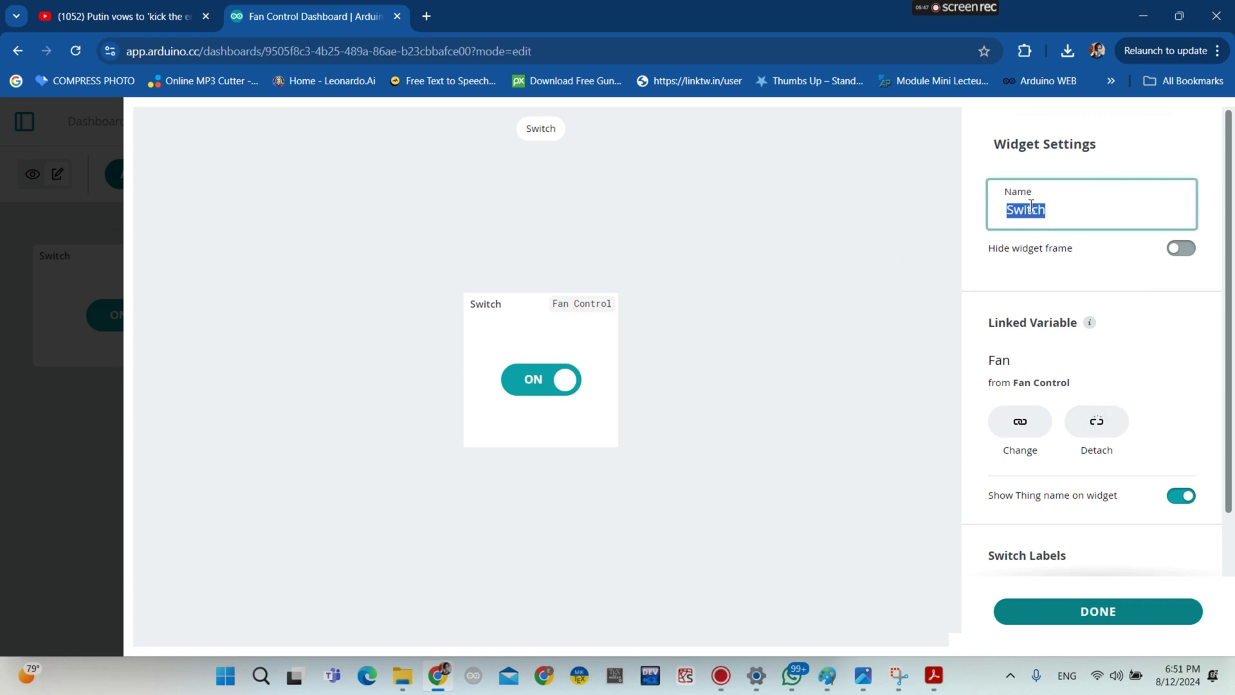
pyautogui.click(1076, 617)
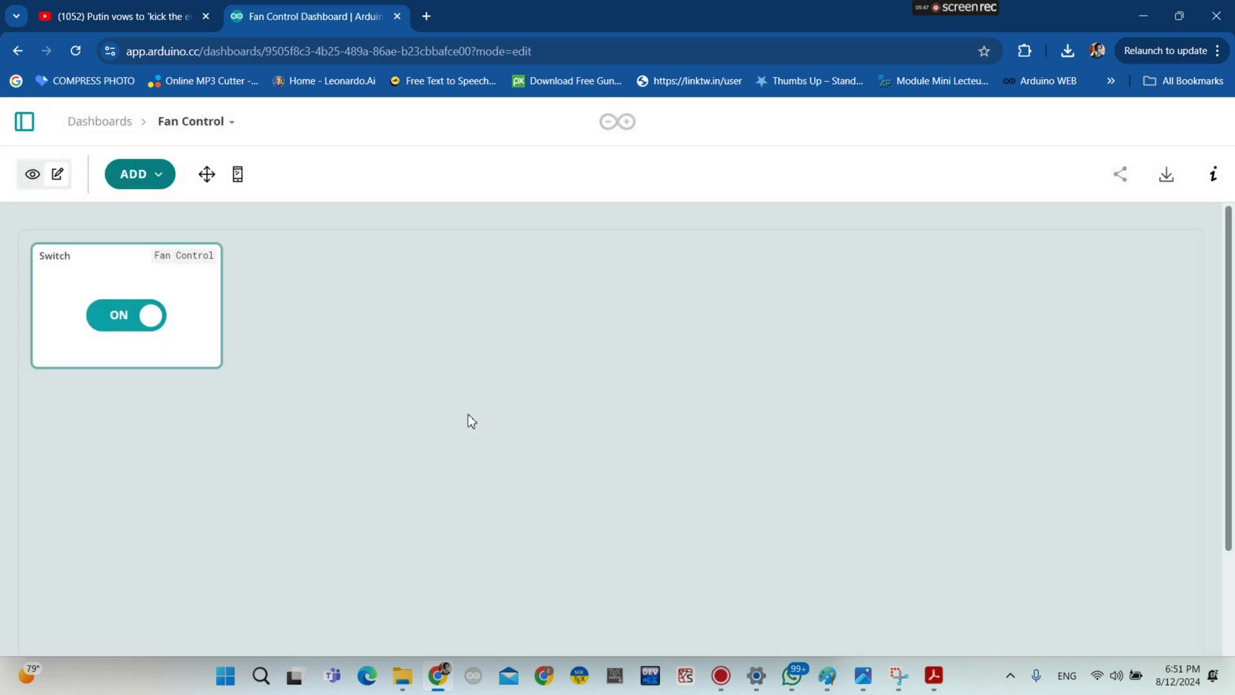
# In the dashboard's mobile layout, move the Switch widget down to mid-screen, enlarge it to the full layout width and finish arranging
pyautogui.click(240, 179)
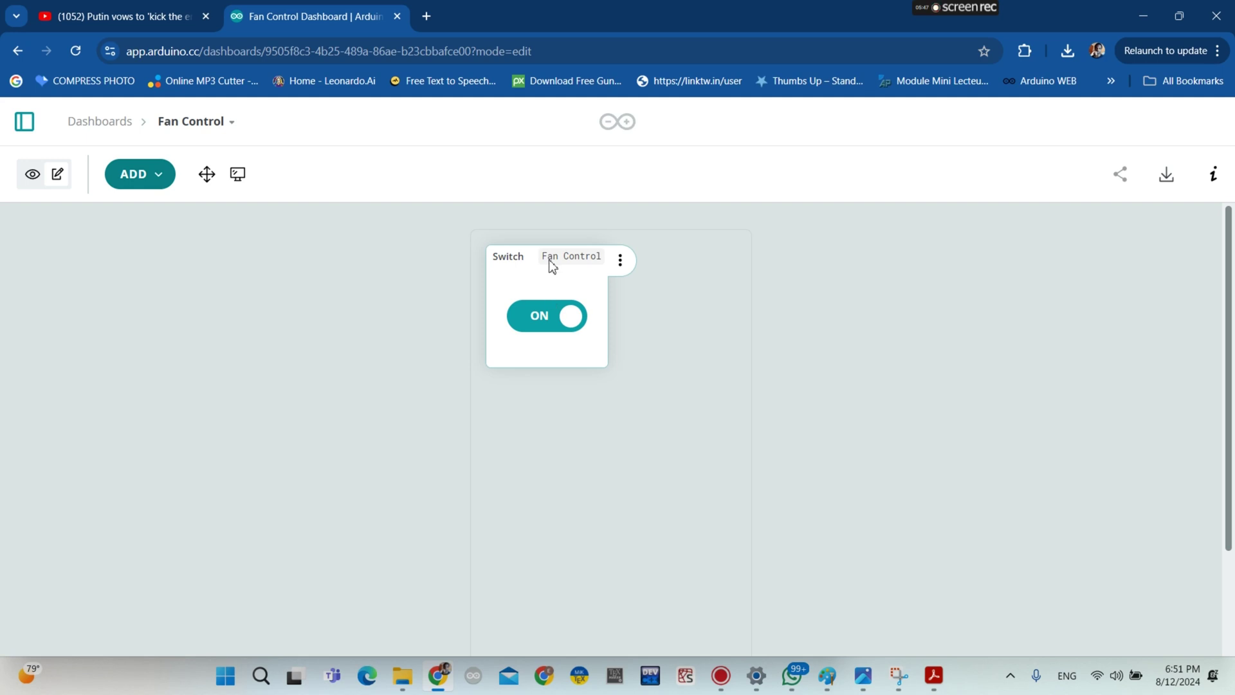
pyautogui.moveTo(546, 290)
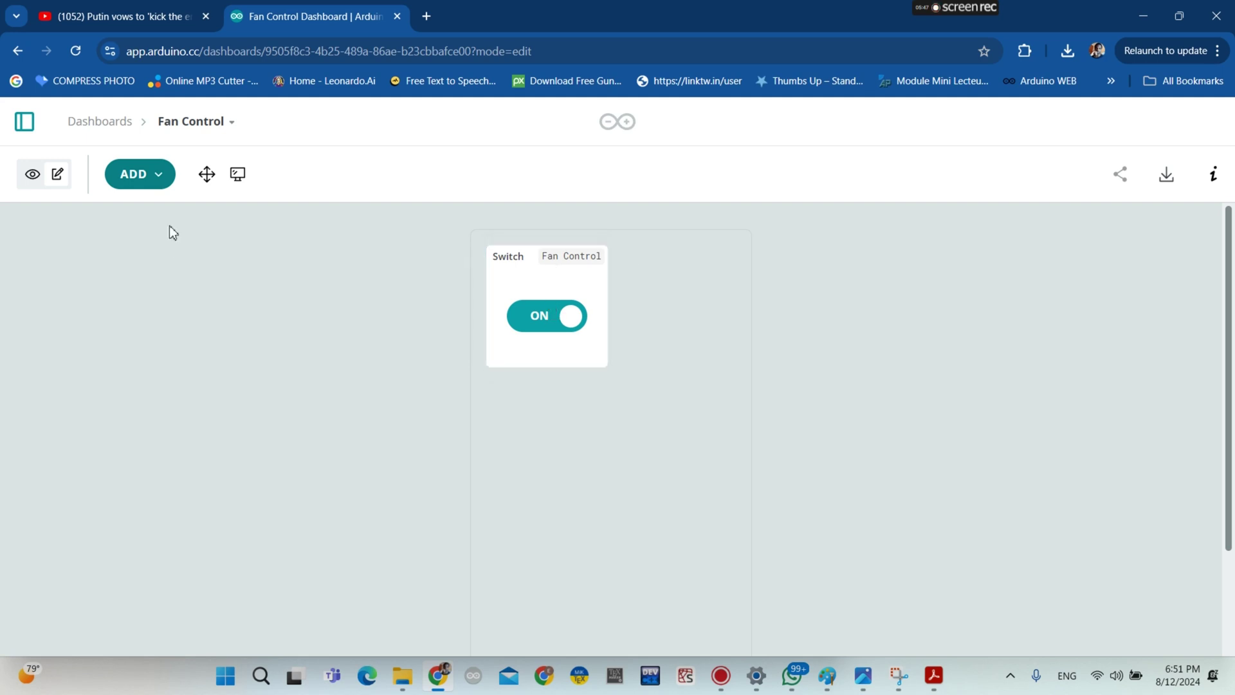
pyautogui.click(206, 173)
pyautogui.moveTo(538, 260); pyautogui.dragTo(878, 631)
pyautogui.moveTo(574, 548); pyautogui.dragTo(492, 453)
pyautogui.moveTo(696, 610); pyautogui.dragTo(795, 608)
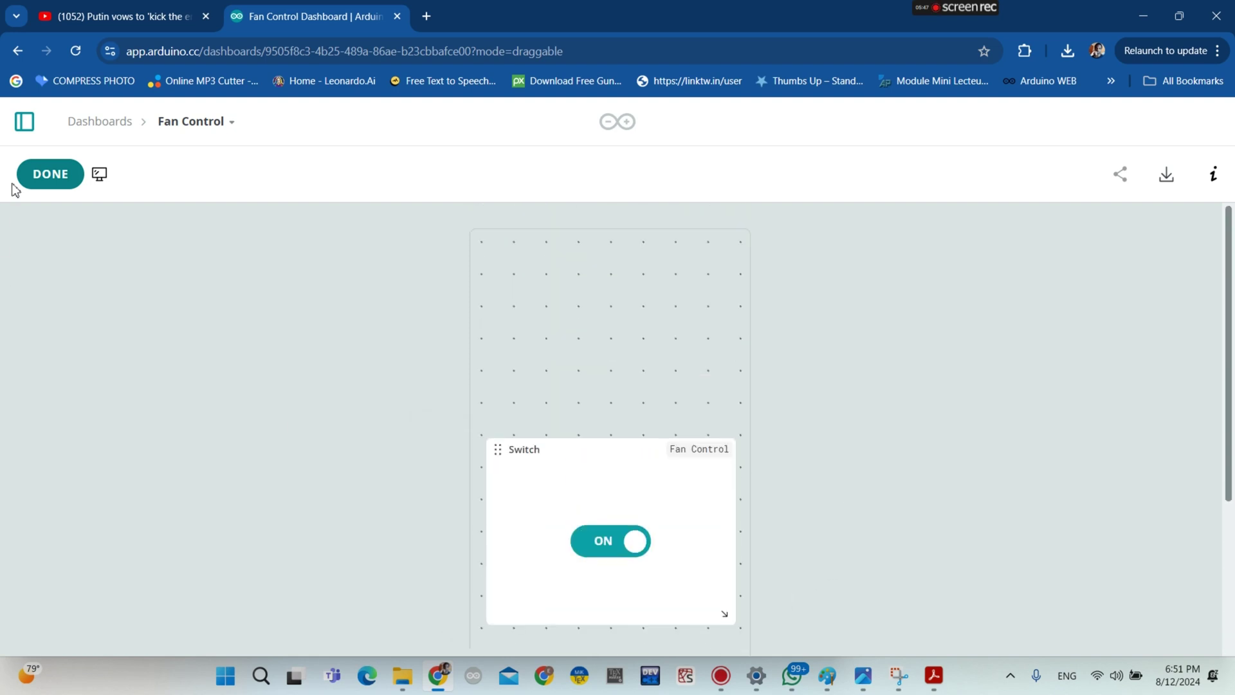
pyautogui.click(43, 173)
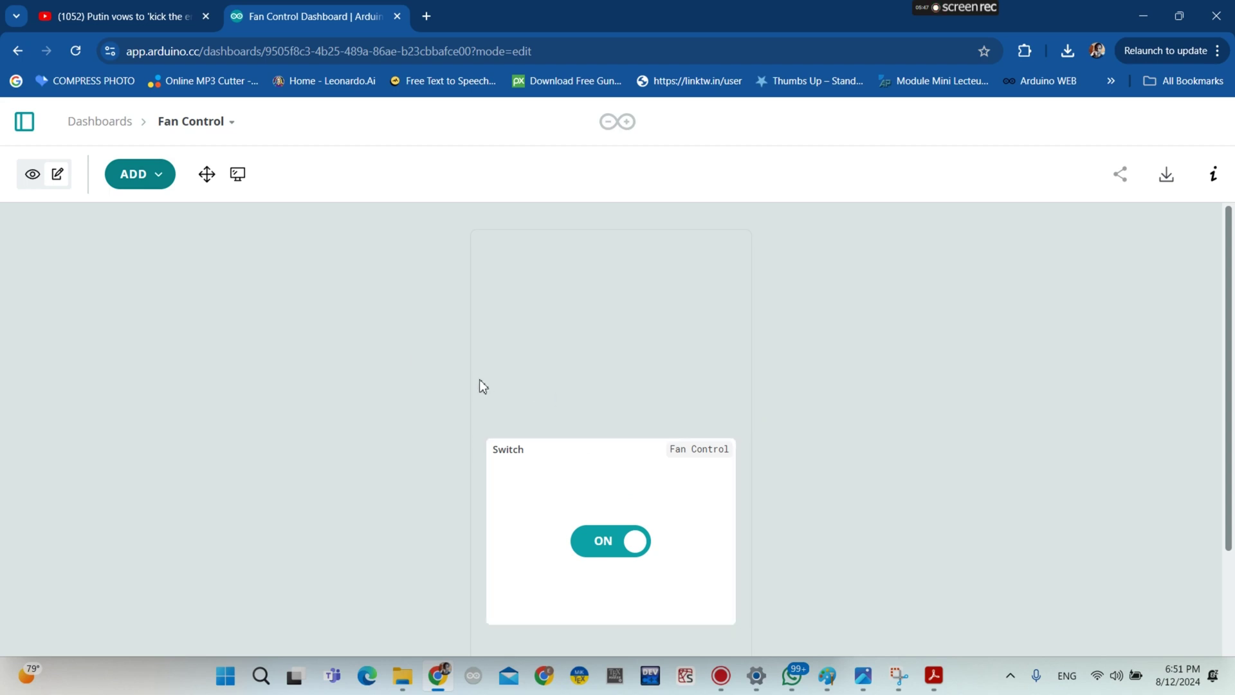
pyautogui.scroll(-2, 488, 412)
pyautogui.scroll(2, 676, 553)
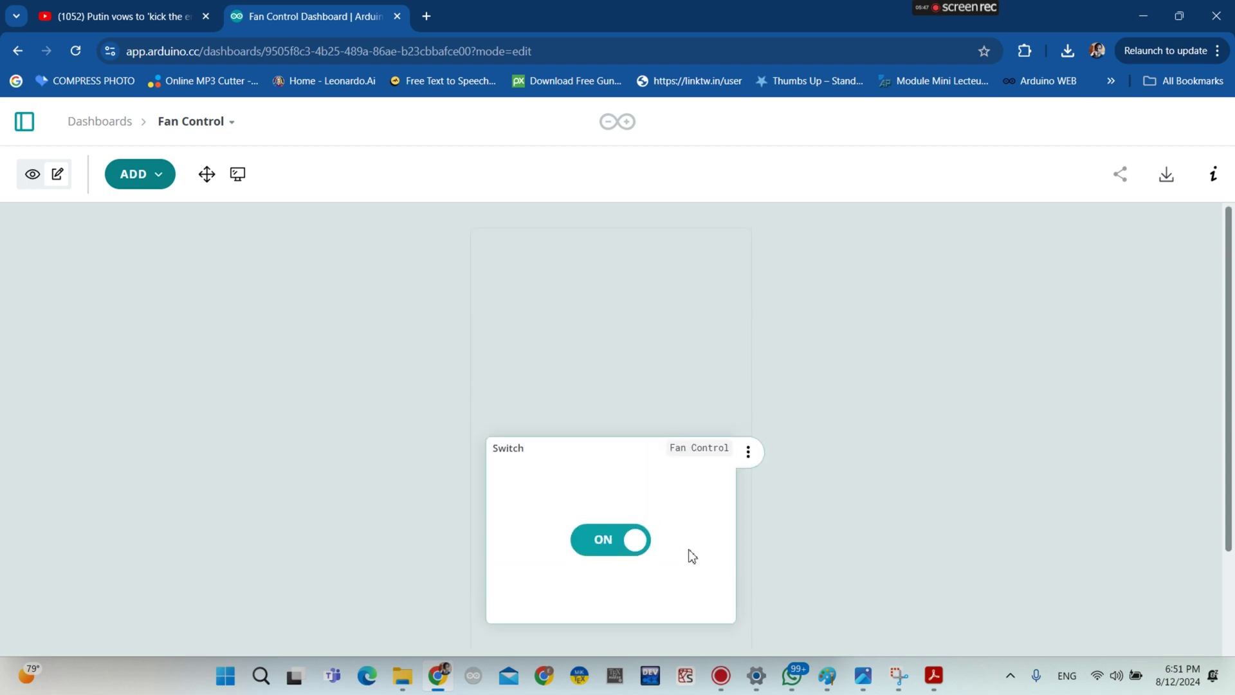
pyautogui.scroll(-2, 447, 412)
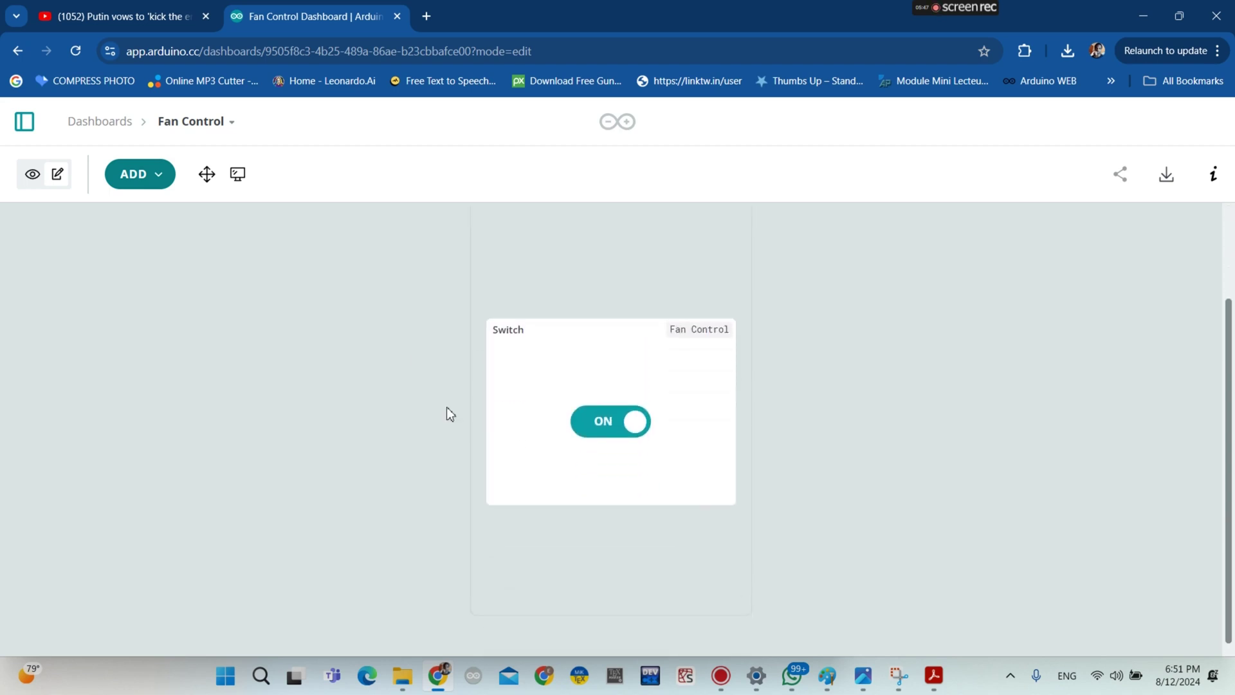
# Leave the dashboard for the Things list and open the sketch of the Fan Control Thing
pyautogui.click(98, 124)
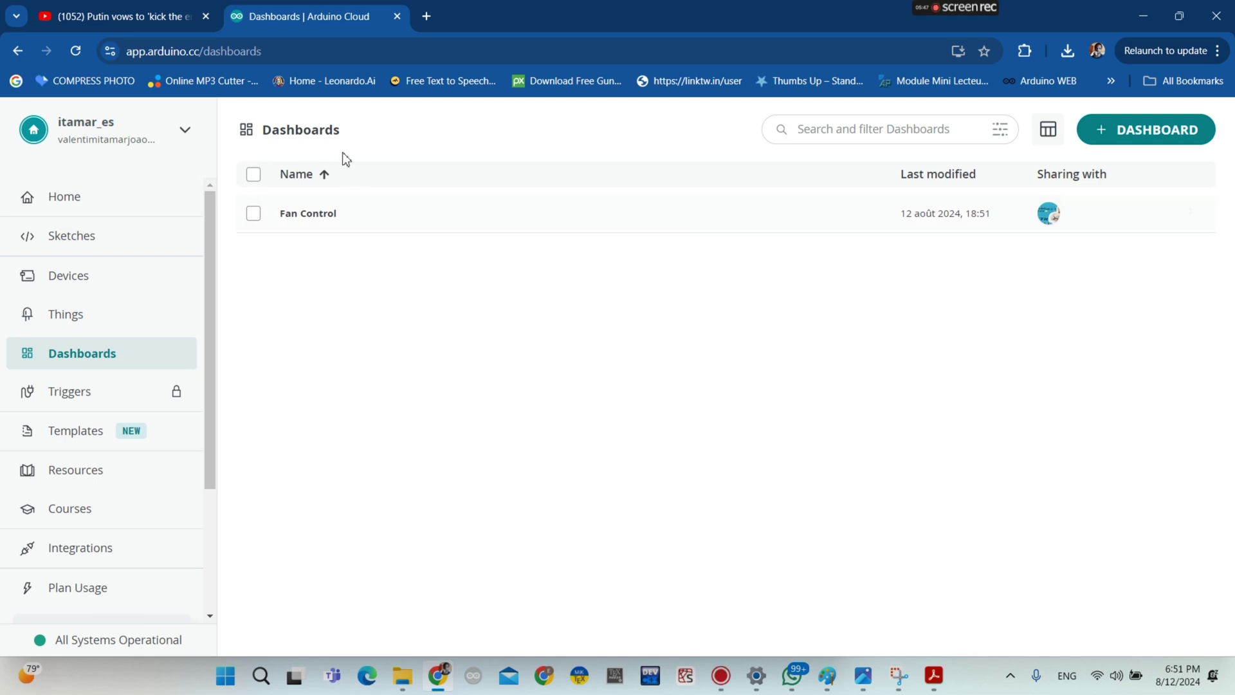
pyautogui.click(253, 175)
pyautogui.click(253, 175)
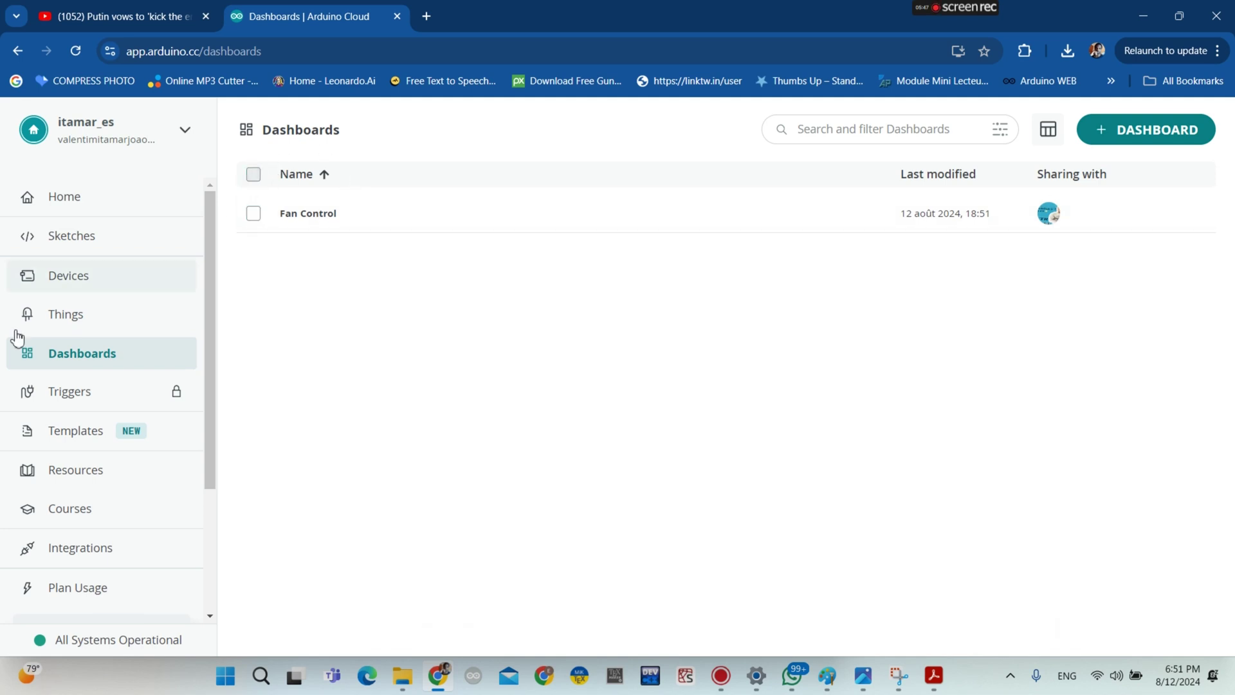
pyautogui.click(71, 316)
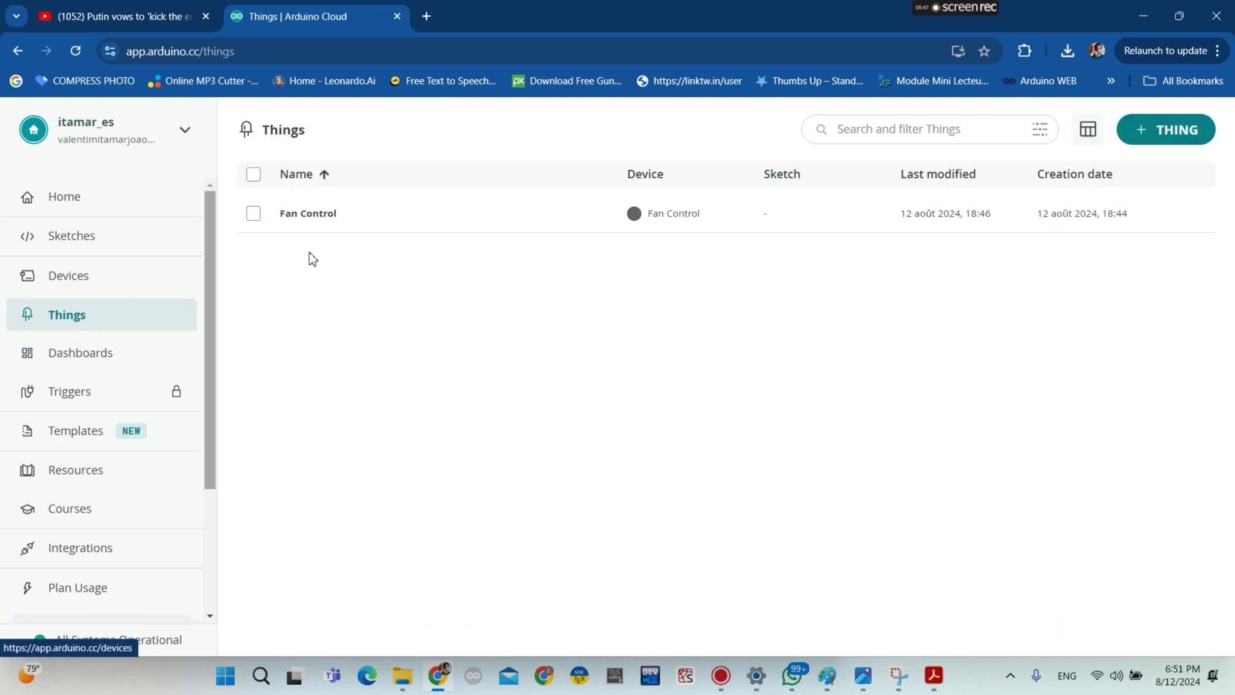
pyautogui.click(253, 175)
pyautogui.click(254, 175)
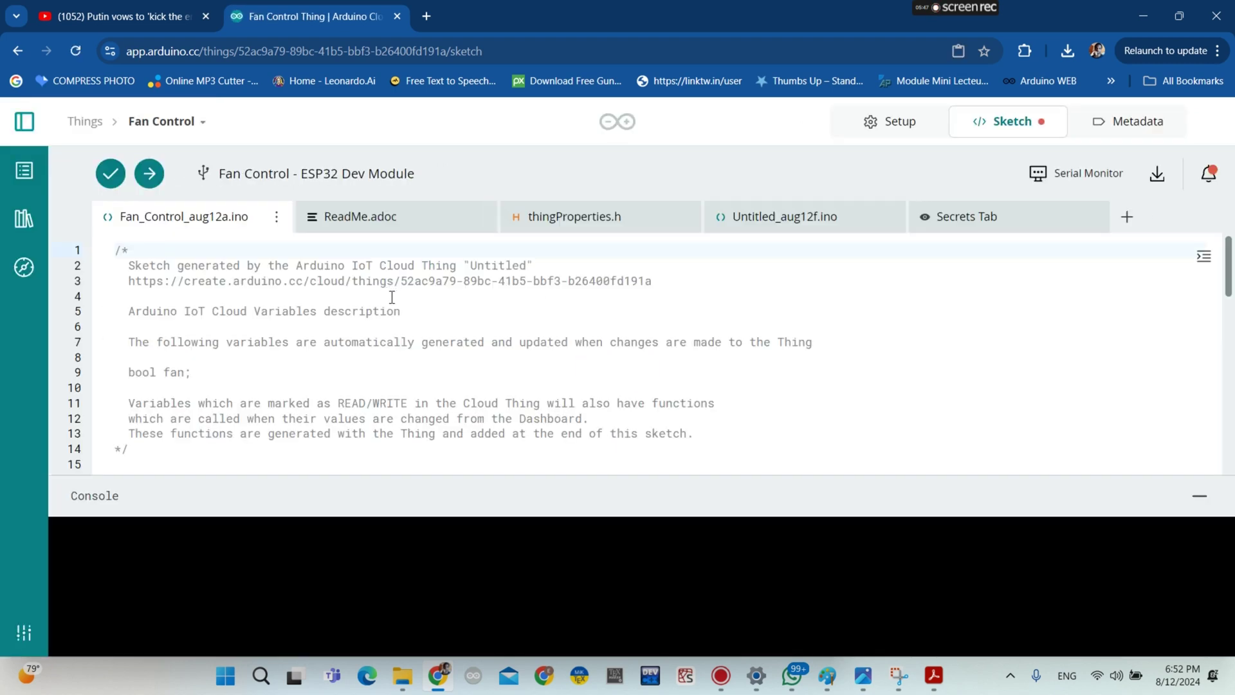
# Read through Fan_Control_aug12a.ino, including its setup(), loop() and onFanChange() functions
pyautogui.scroll(-3, 373, 271)
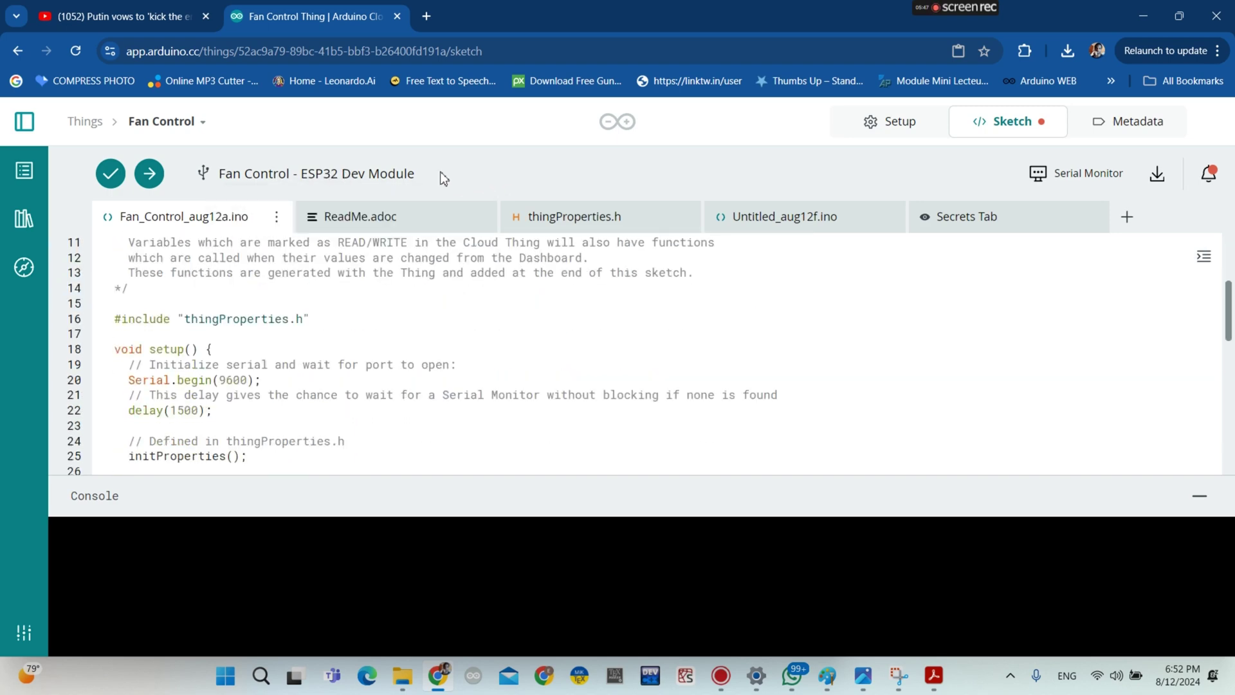
pyautogui.scroll(-9, 274, 367)
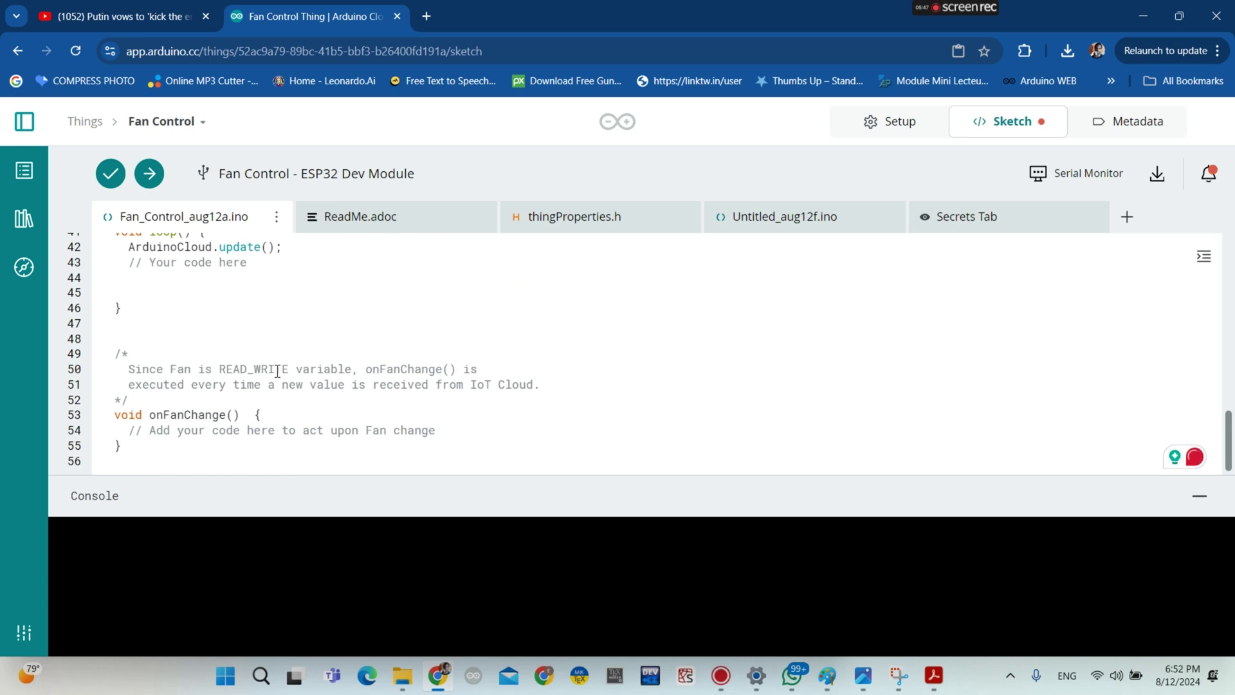
pyautogui.scroll(3, 278, 372)
pyautogui.scroll(-3, 278, 371)
pyautogui.scroll(2, 279, 372)
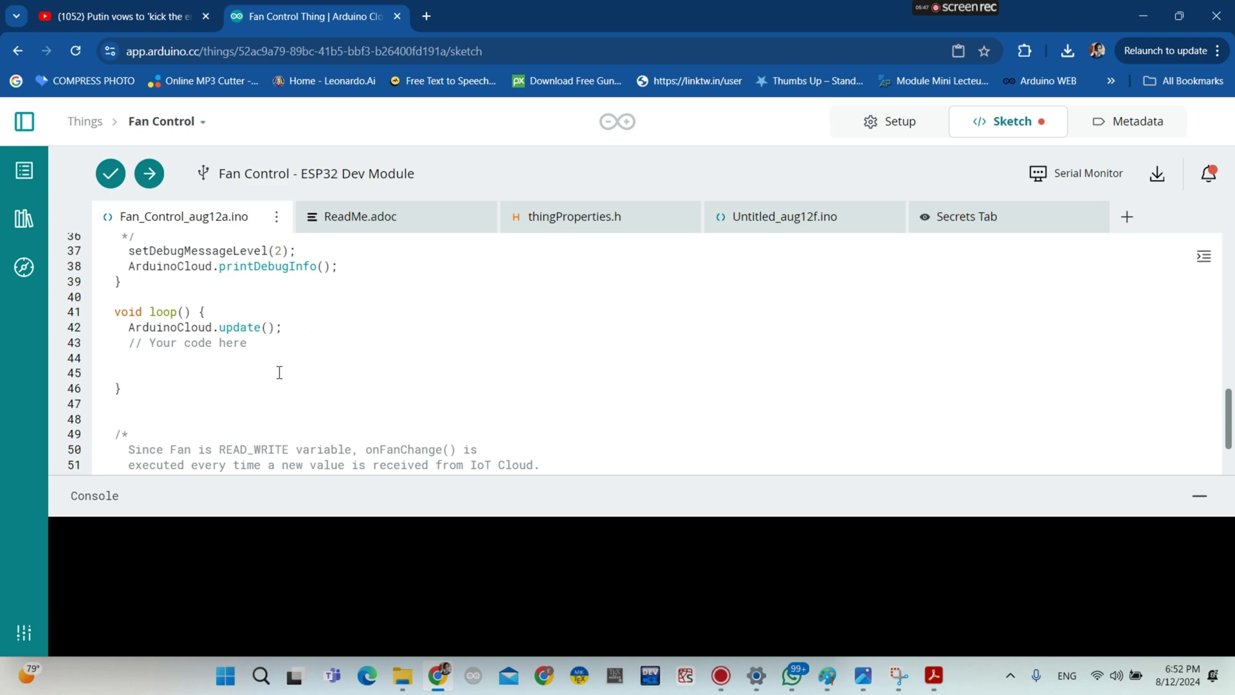
pyautogui.scroll(-2, 279, 372)
pyautogui.scroll(11, 279, 372)
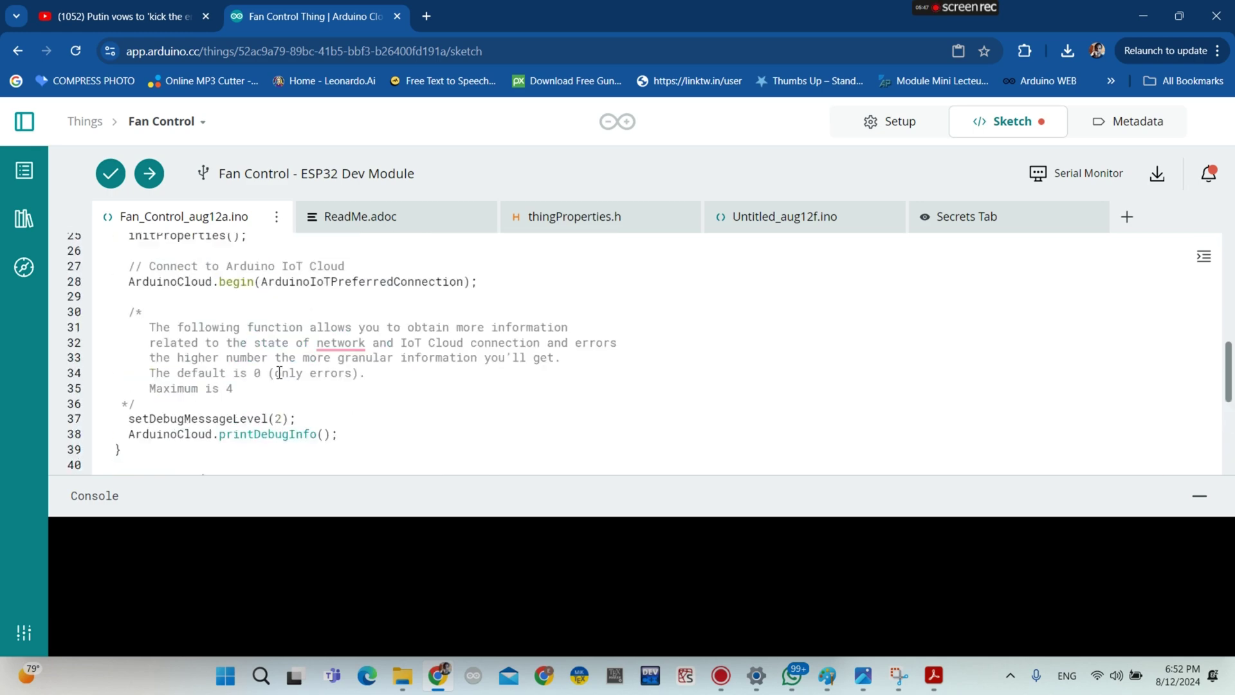
pyautogui.scroll(-4, 280, 372)
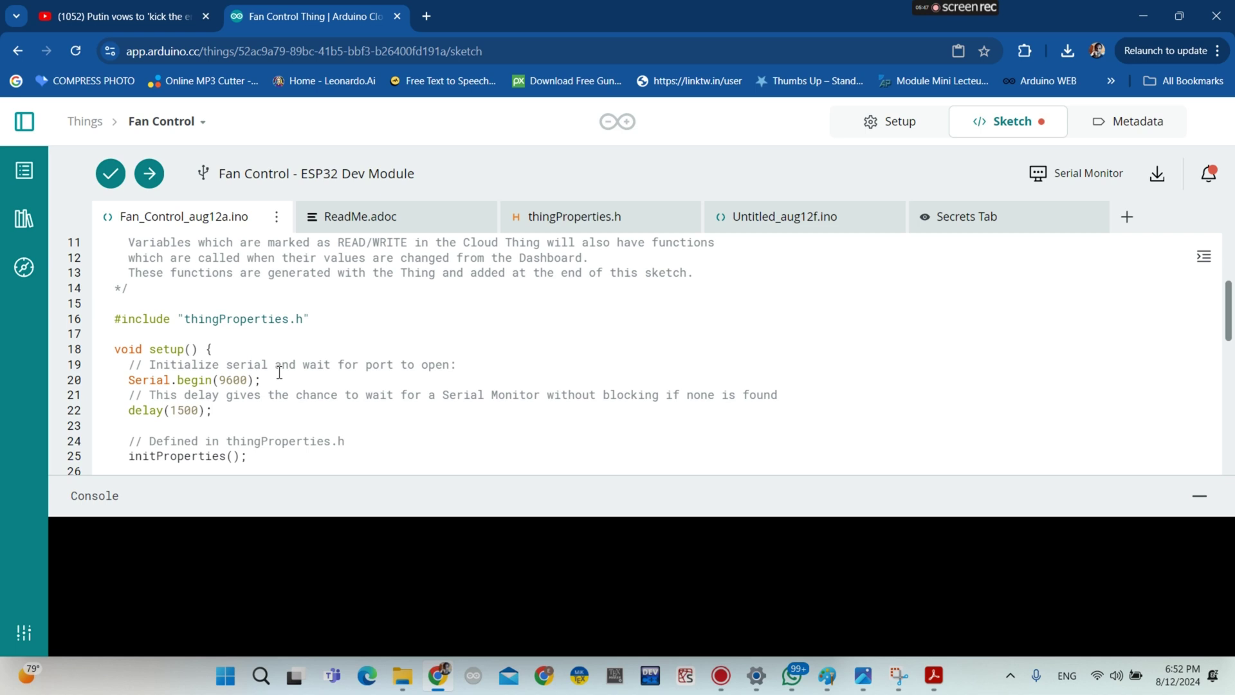
pyautogui.scroll(-2, 279, 372)
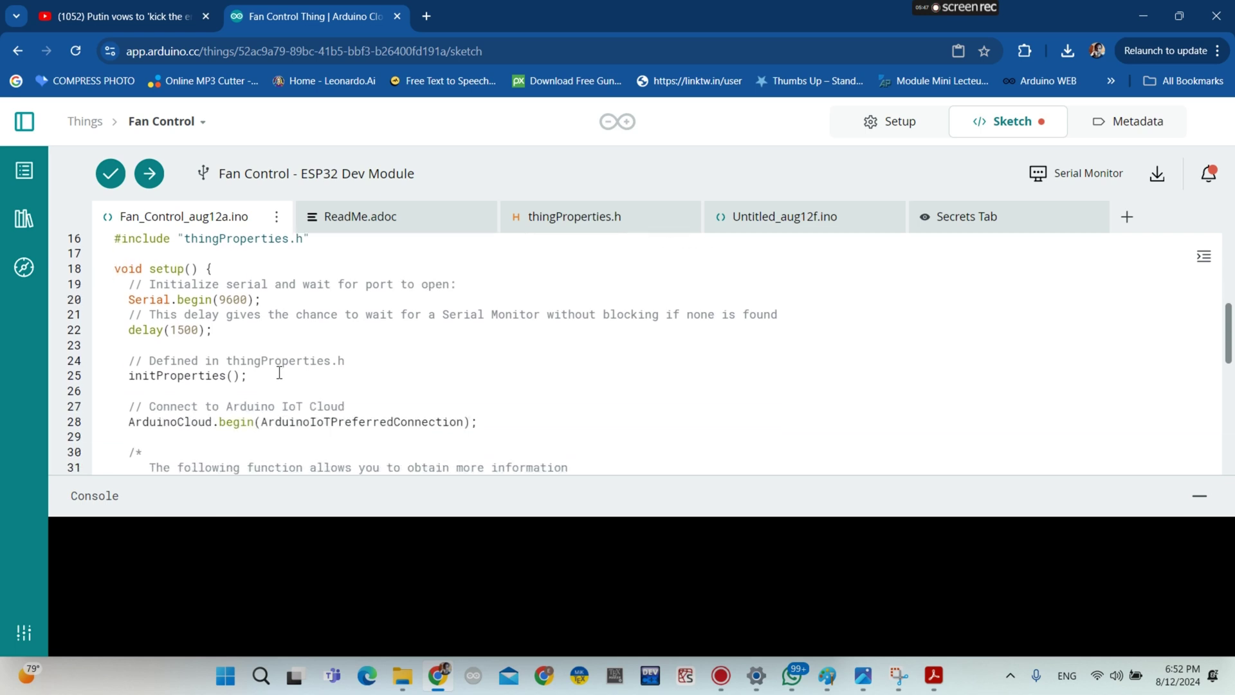
# Open Untitled_aug12f.ino and review its FanGpio definition and setup() code
pyautogui.doubleClick(564, 205)
pyautogui.click(809, 215)
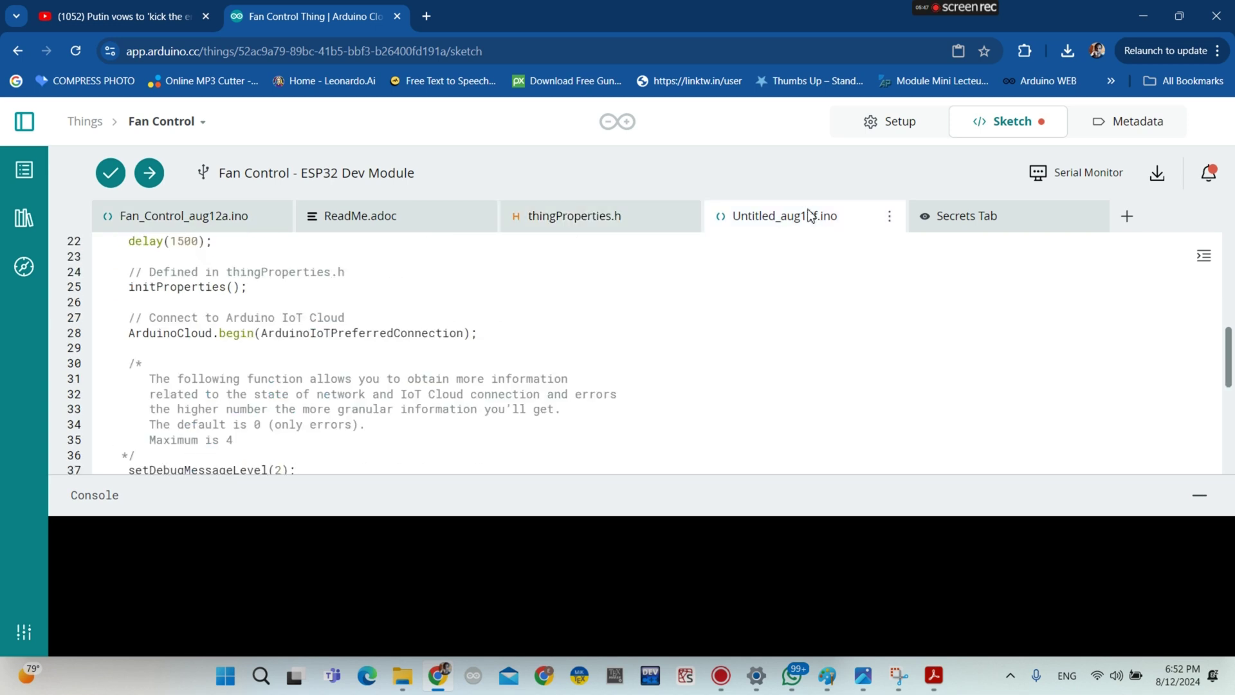
pyautogui.scroll(4, 558, 387)
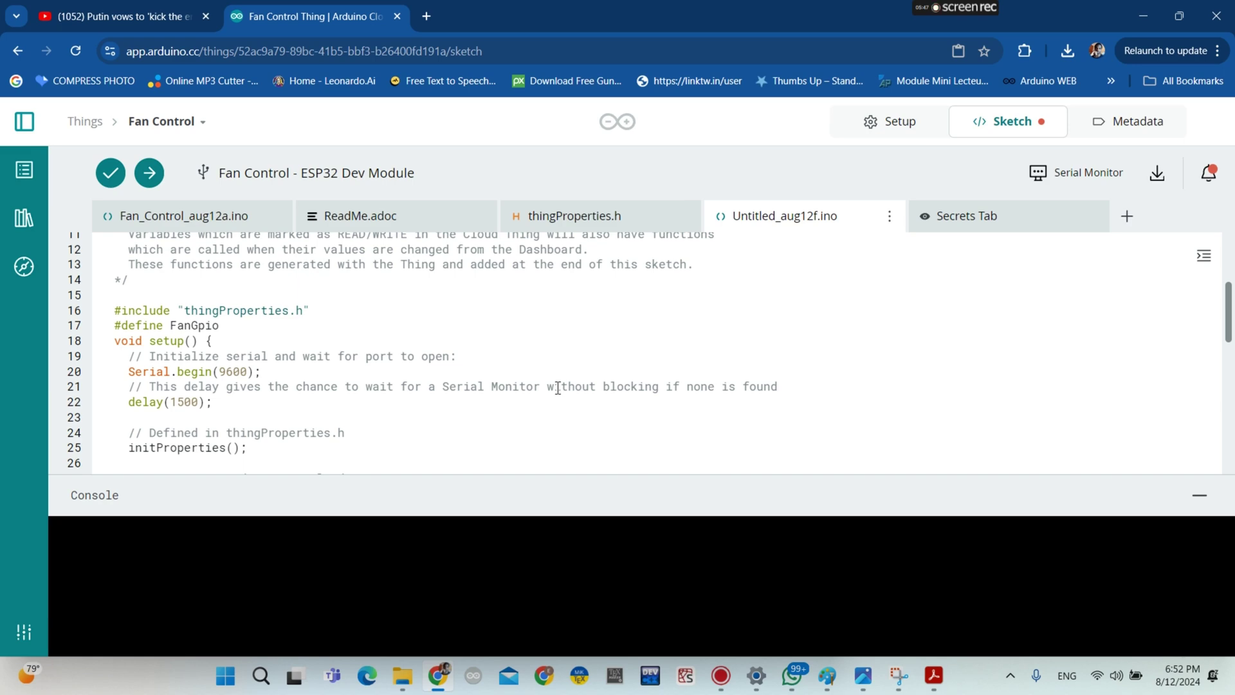
pyautogui.scroll(4, 558, 388)
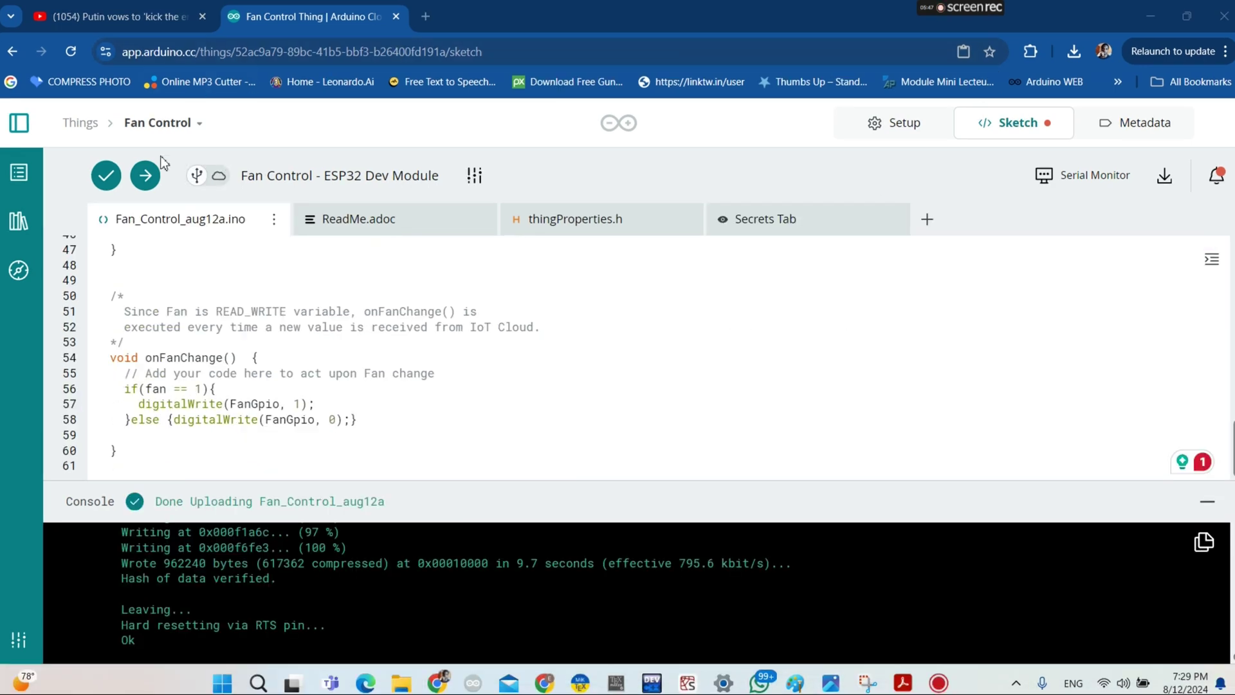
# Upload the Fan_Control_aug12a sketch to the ESP32 Dev Module
pyautogui.click(145, 176)
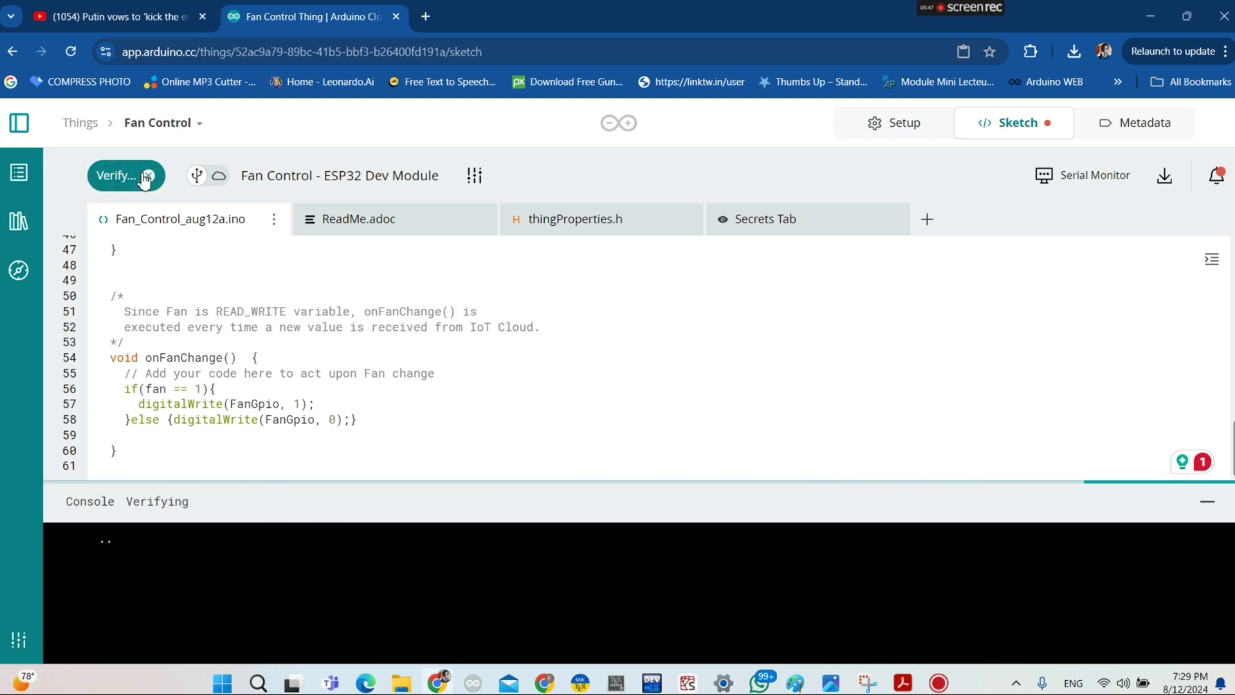